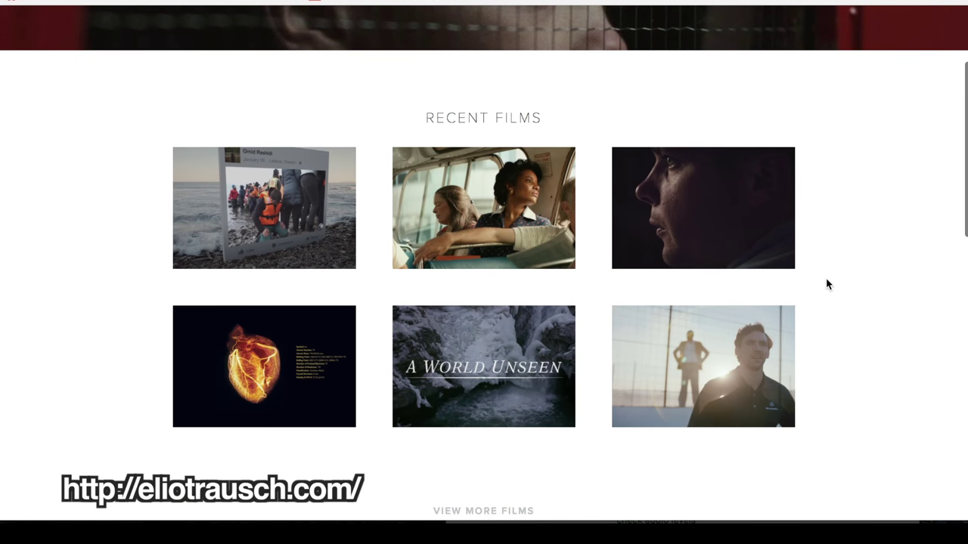
- Look through the filmmaker's portfolio site, from the recent films down to the biography text
scroll(826, 284, "down", 7)
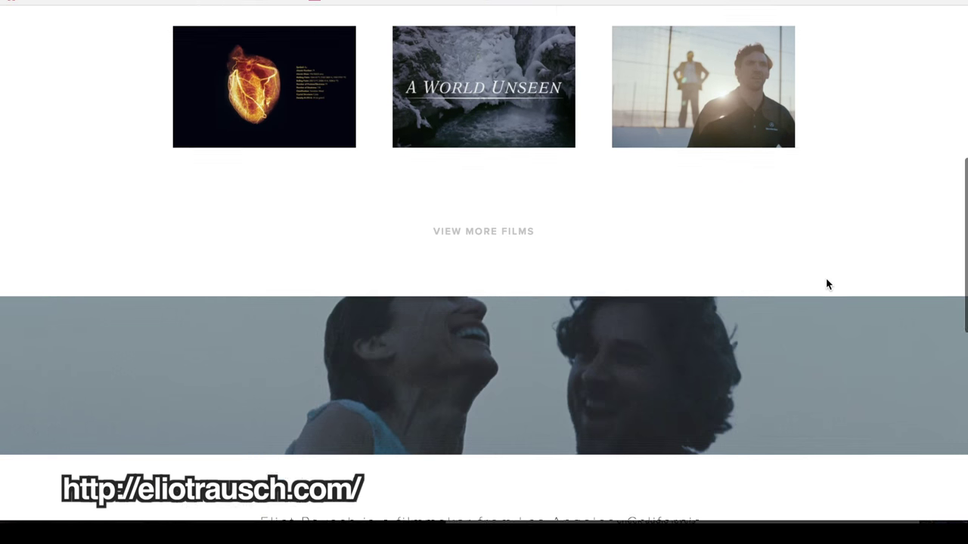
scroll(827, 285, "down", 5)
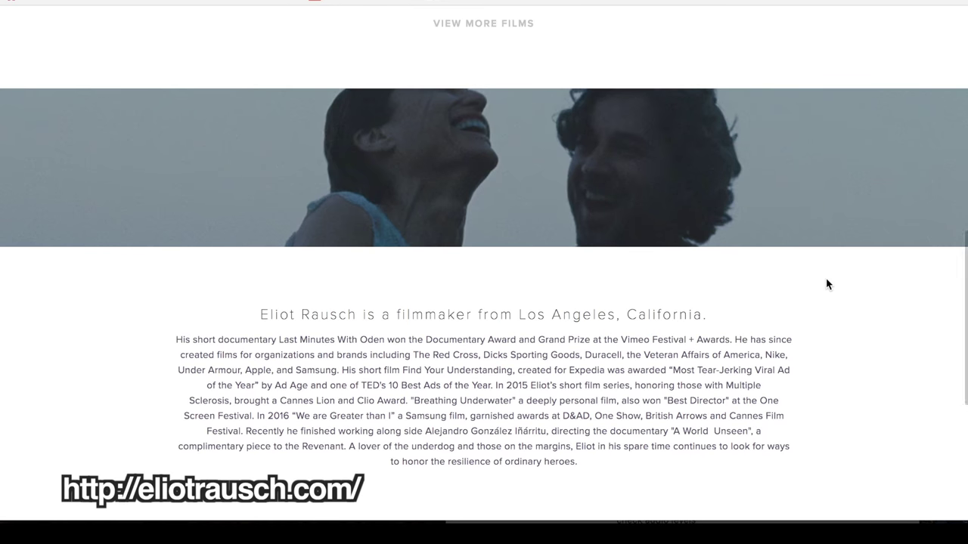
scroll(825, 284, "down", 2)
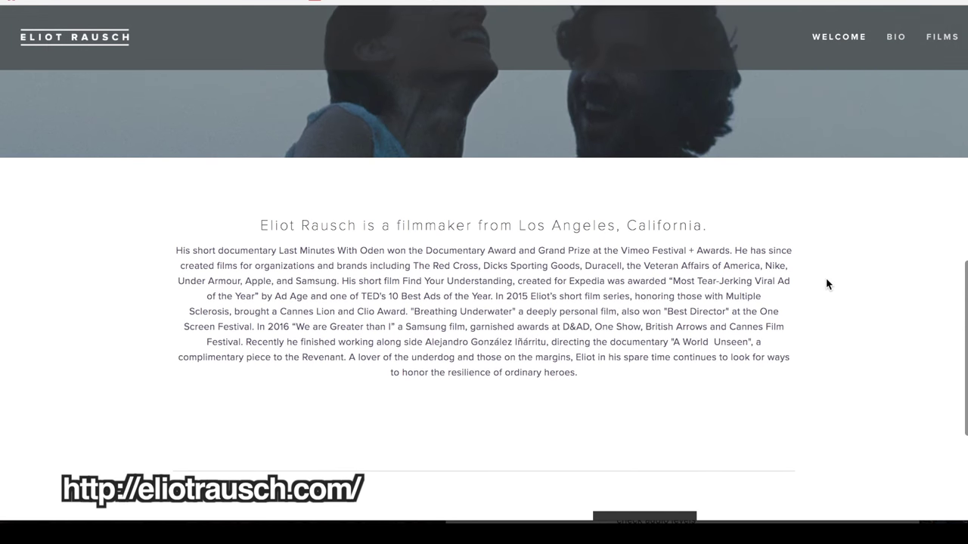
scroll(825, 285, "down", 2)
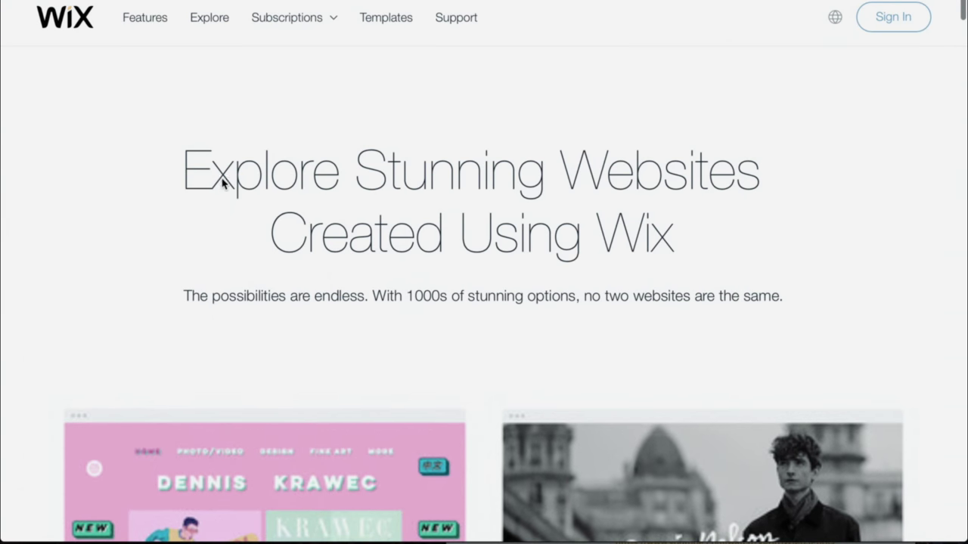
- Browse the Wix Explore gallery of example websites created with the builder
scroll(666, 208, "down", 4)
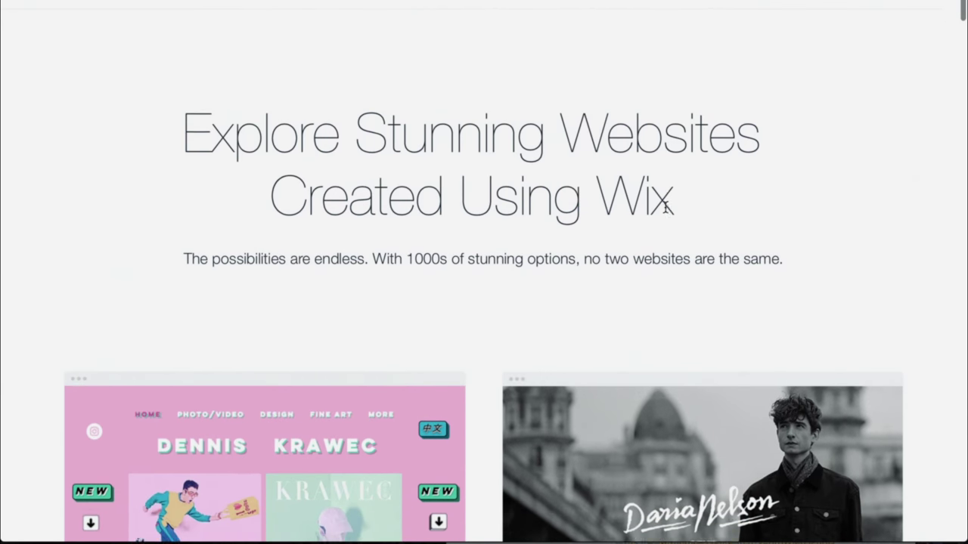
scroll(665, 207, "down", 2)
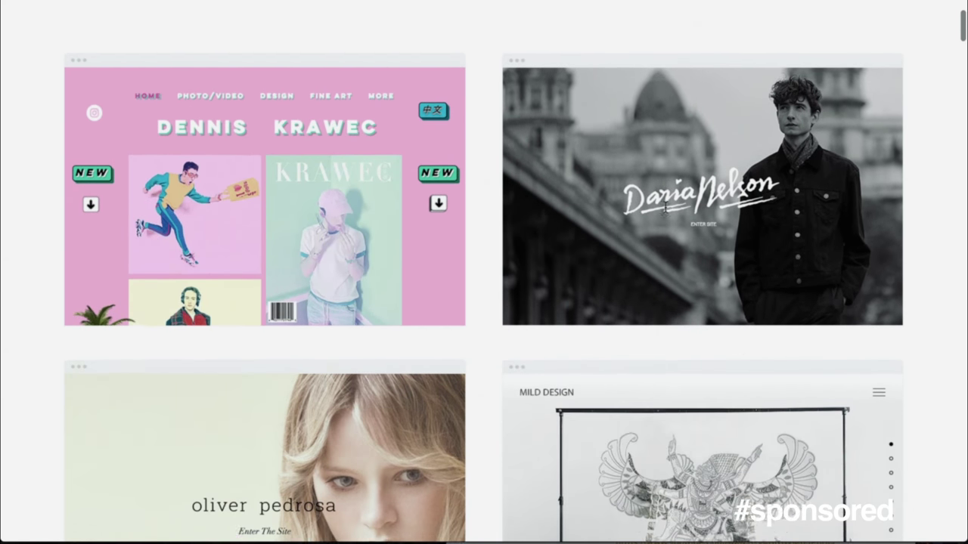
mouse_move(667, 214)
scroll(666, 214, "down", 4)
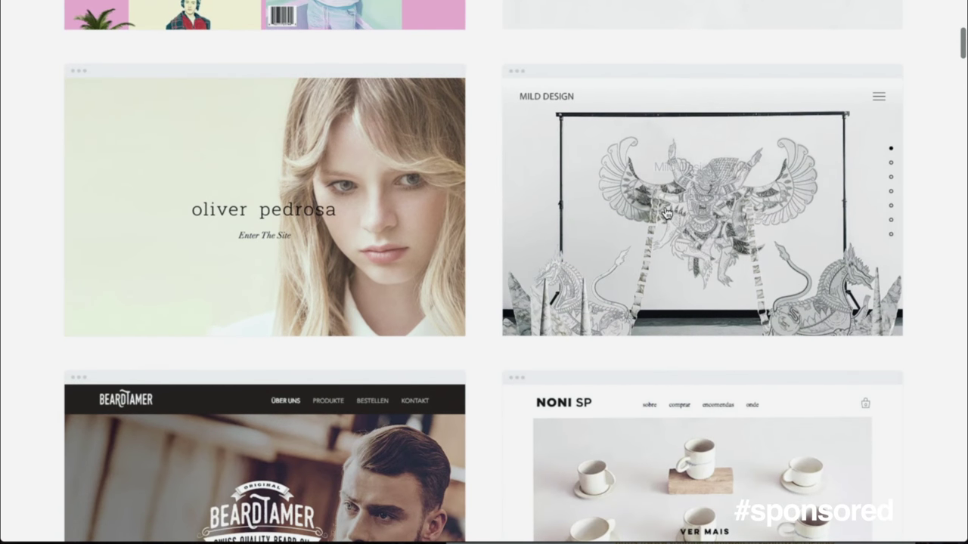
scroll(667, 214, "down", 4)
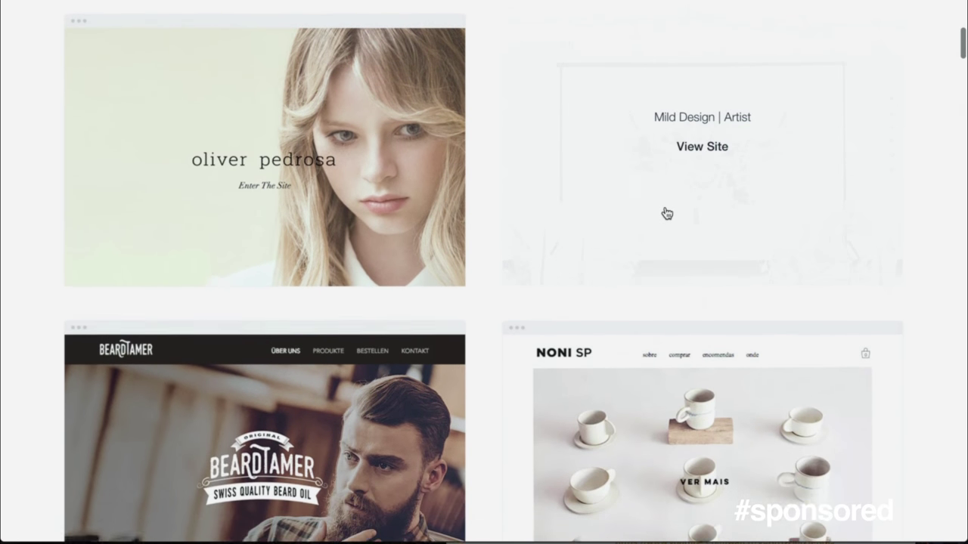
scroll(666, 214, "down", 2)
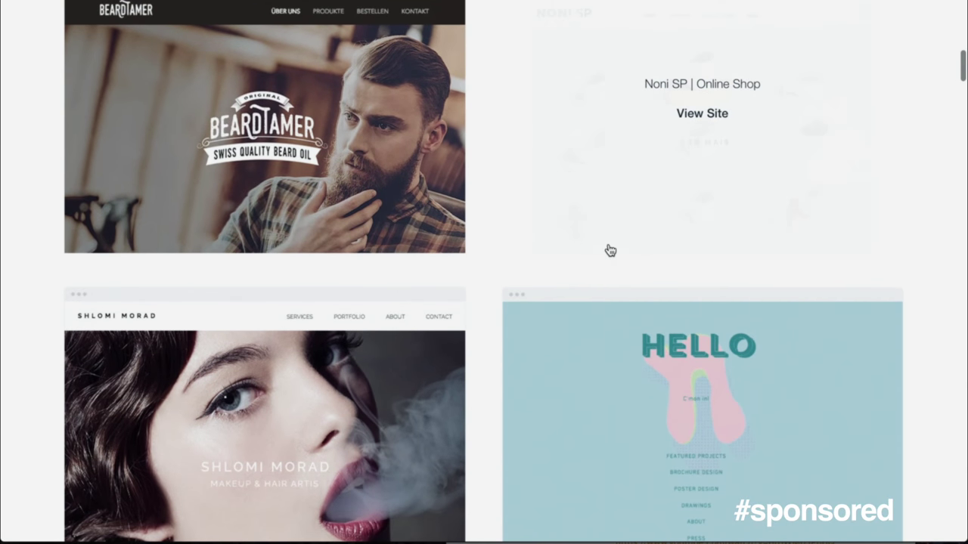
scroll(610, 250, "down", 3)
mouse_move(611, 239)
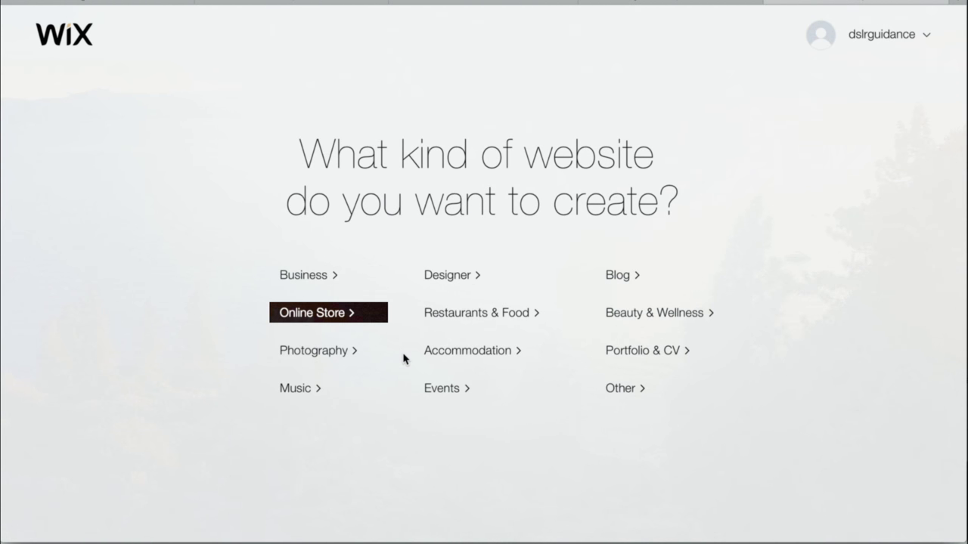
- Choose Portfolio & CV as the kind of website and start creating it with the Wix Editor
left_click(624, 356)
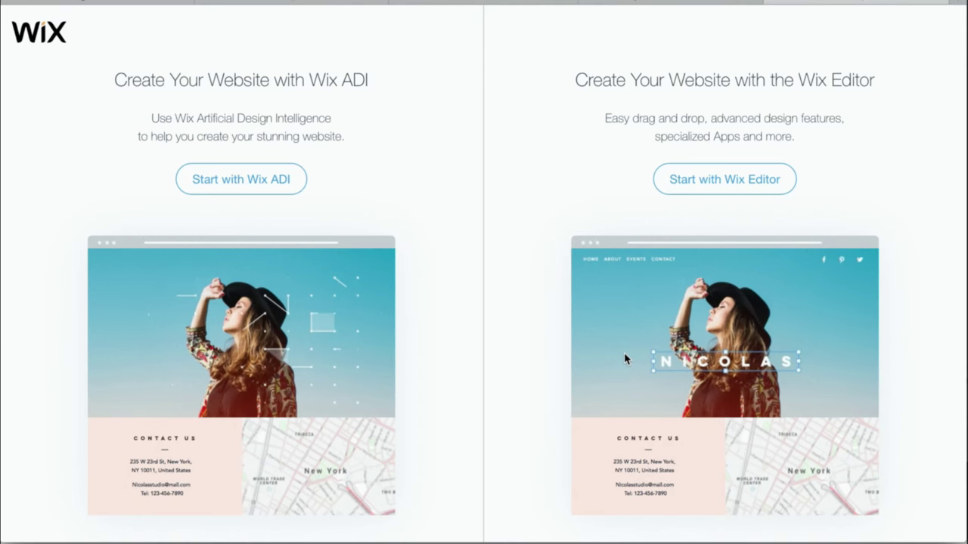
left_click(701, 175)
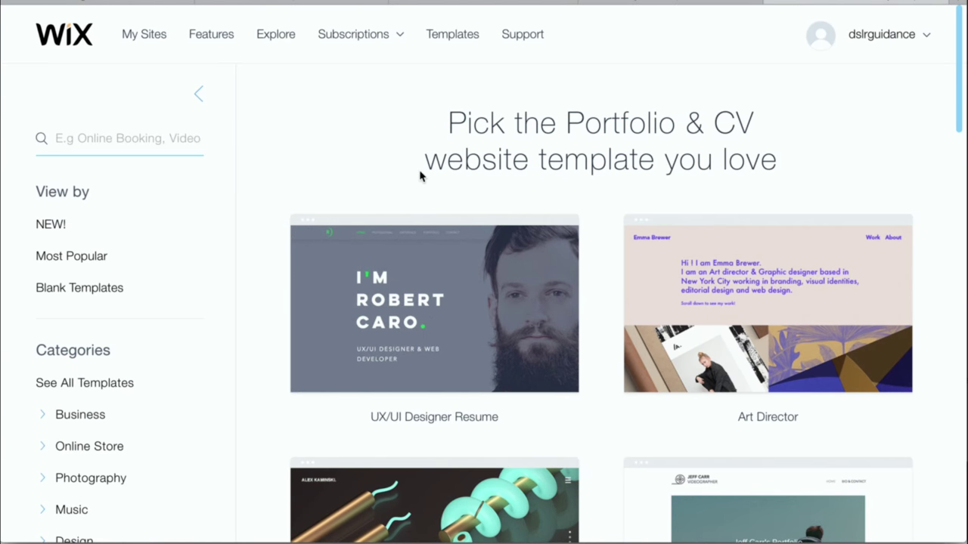
- Browse the Portfolio & CV templates and preview the options for the 3D Designer Portfolio template
scroll(420, 176, "down", 3)
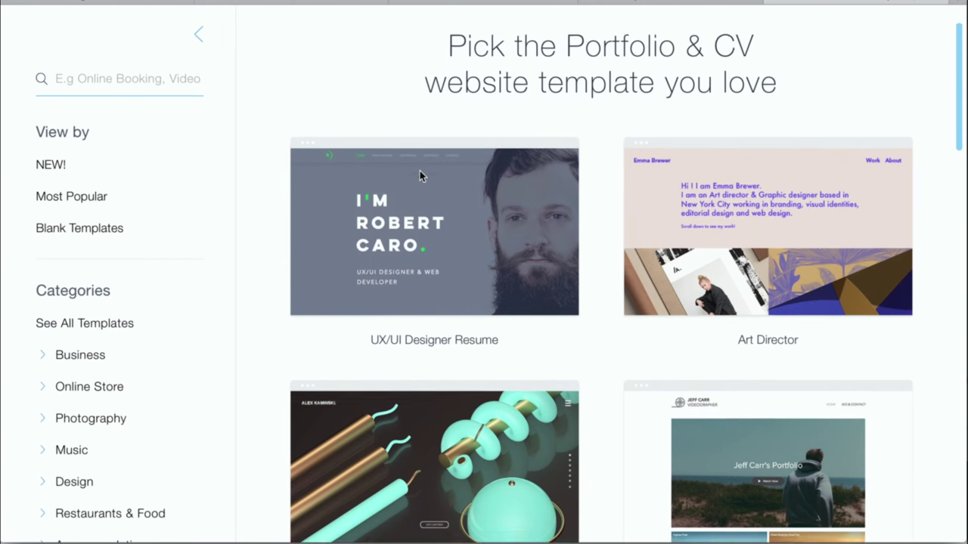
scroll(421, 175, "down", 1)
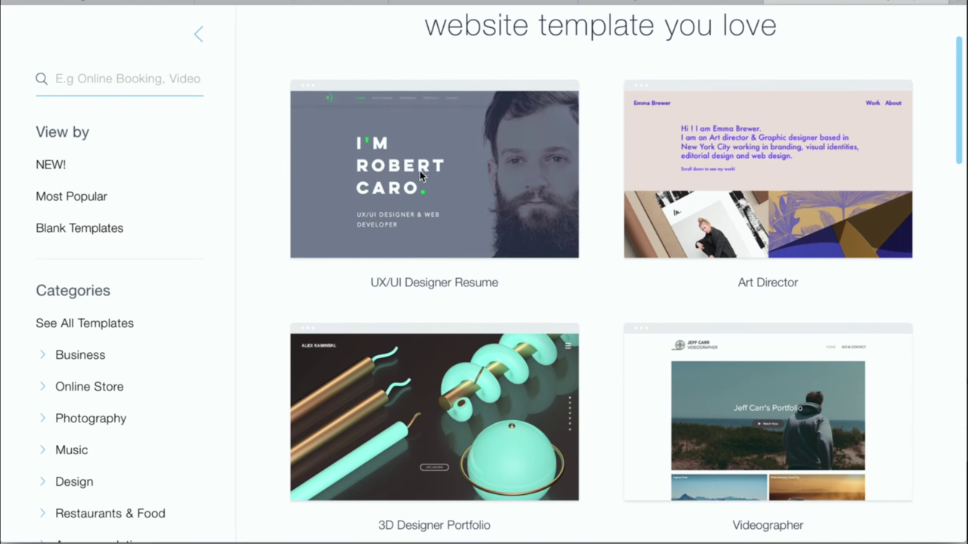
scroll(420, 175, "down", 3)
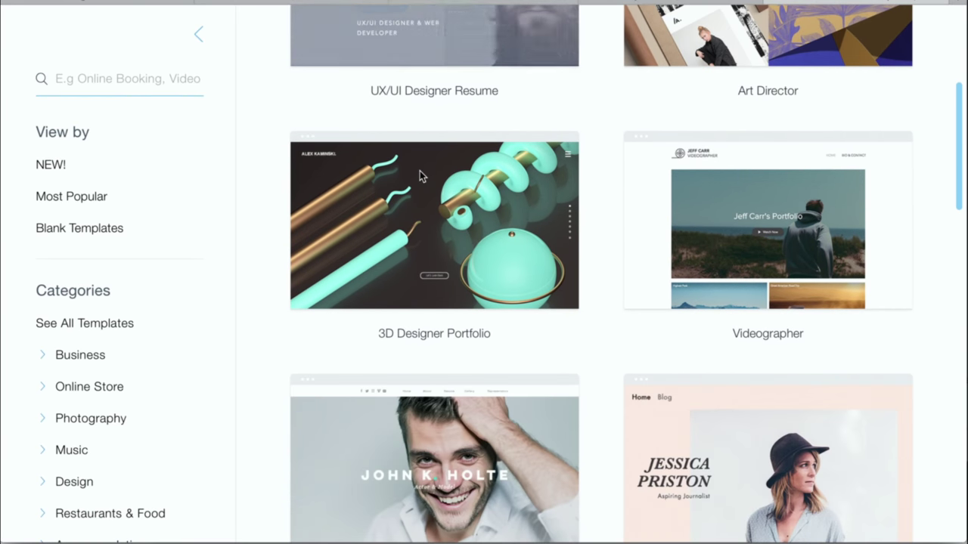
mouse_move(355, 245)
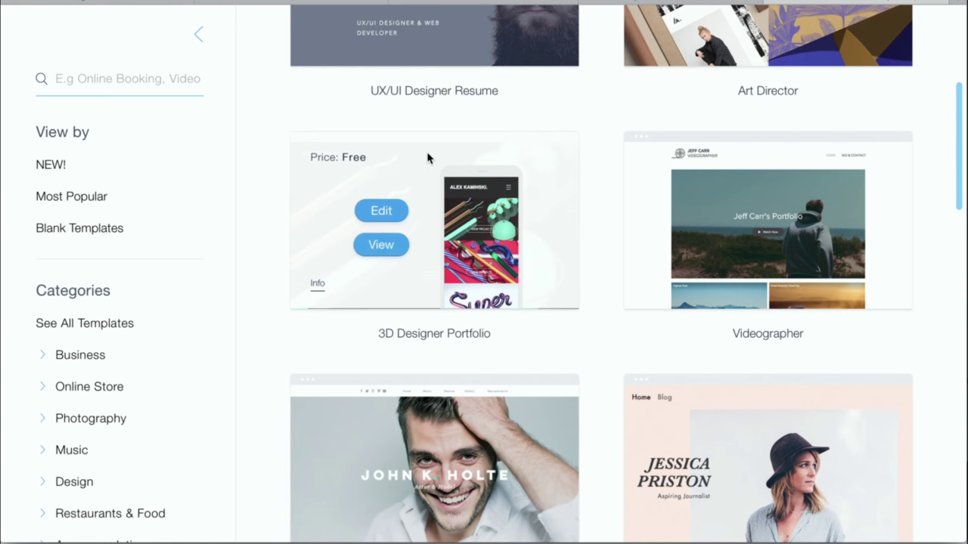
scroll(380, 98, "down", 4)
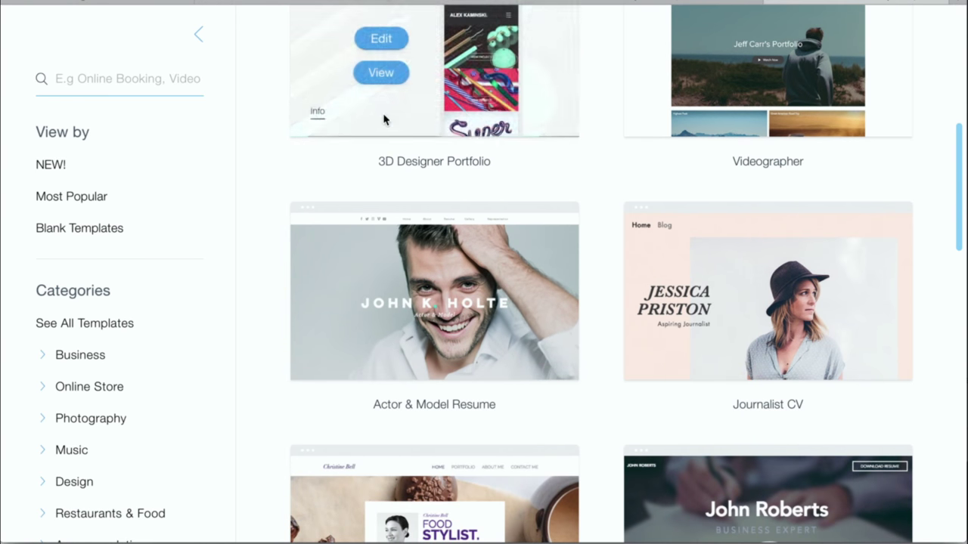
scroll(603, 249, "down", 4)
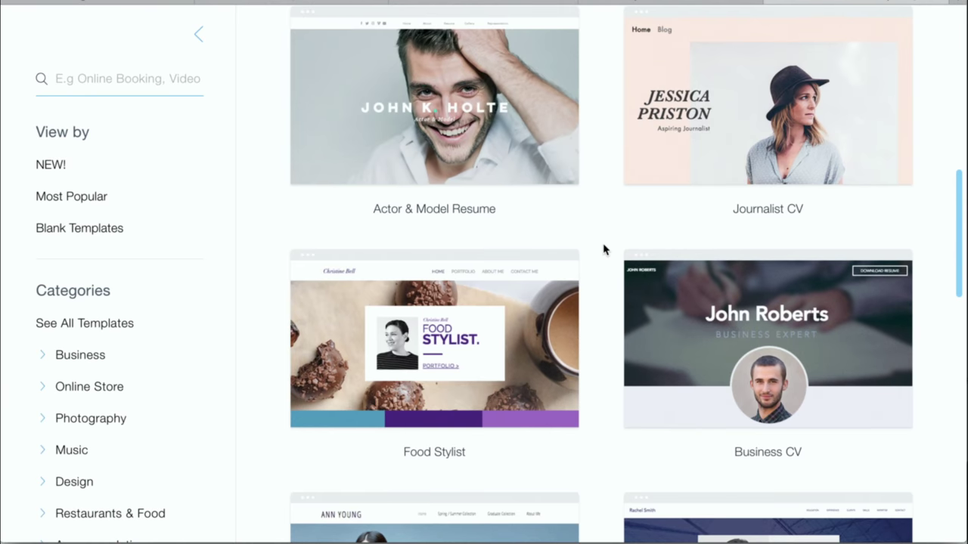
scroll(603, 248, "down", 4)
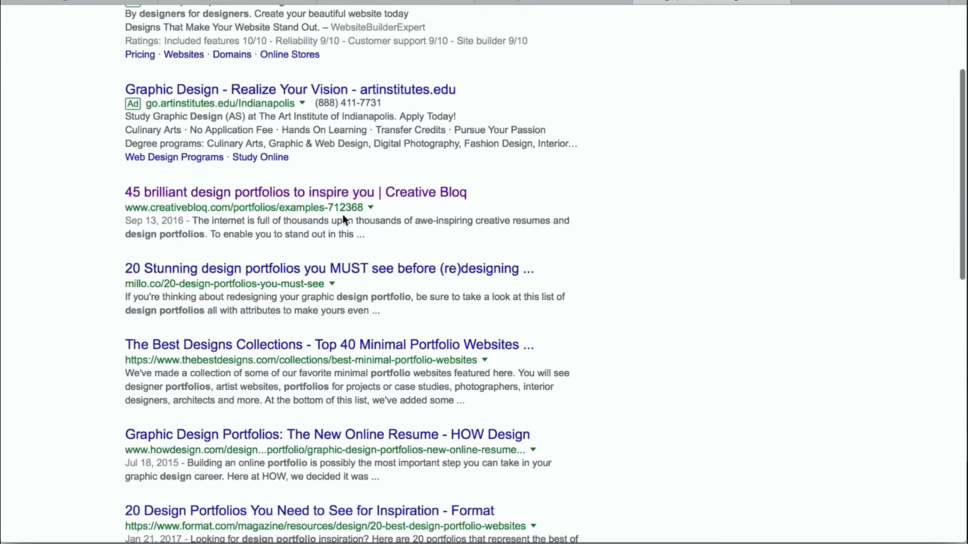
- Open the search result "20 Stunning design portfolios you MUST see" and look through its examples, including the web designer's green illustrated site
scroll(347, 206, "down", 1)
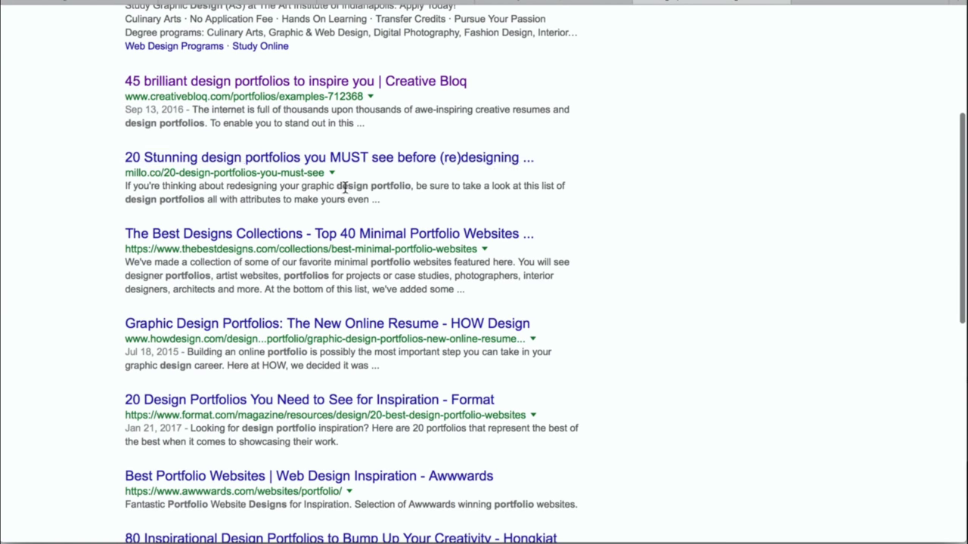
left_click(340, 159)
scroll(47, 203, "down", 6)
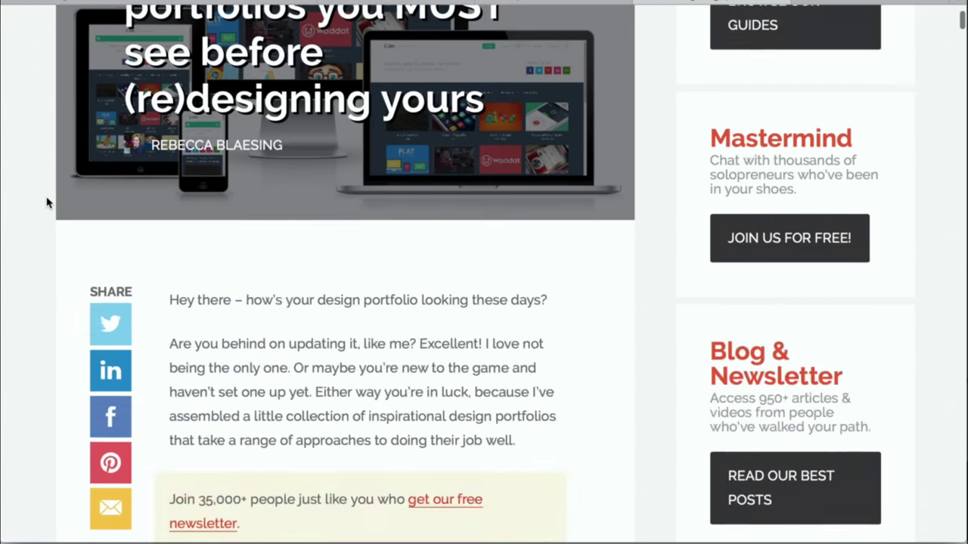
scroll(47, 202, "down", 15)
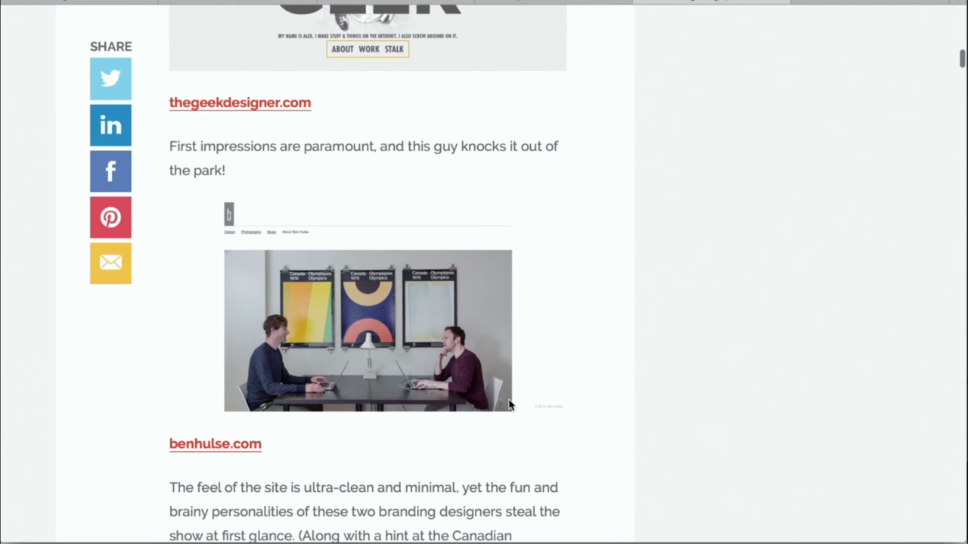
scroll(509, 405, "down", 14)
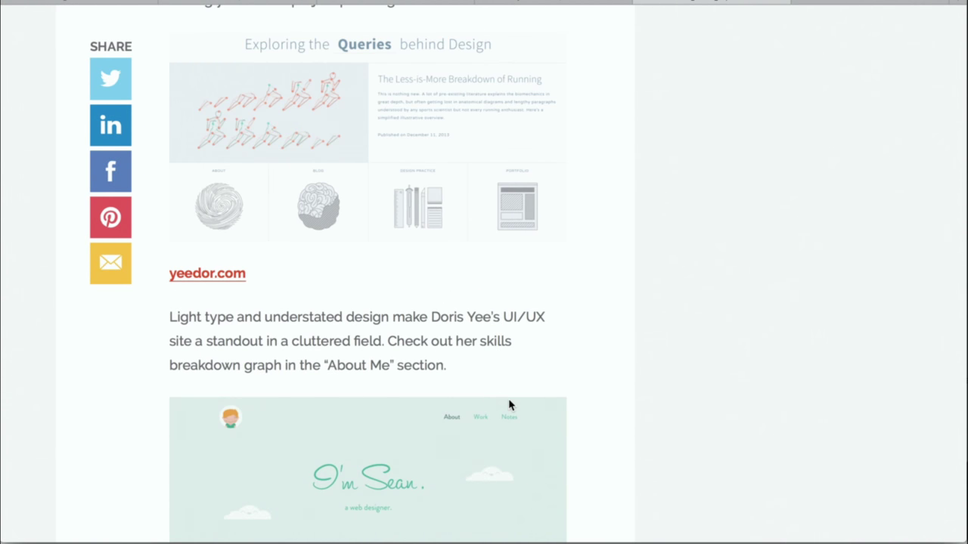
scroll(482, 361, "down", 7)
scroll(254, 140, "up", 5)
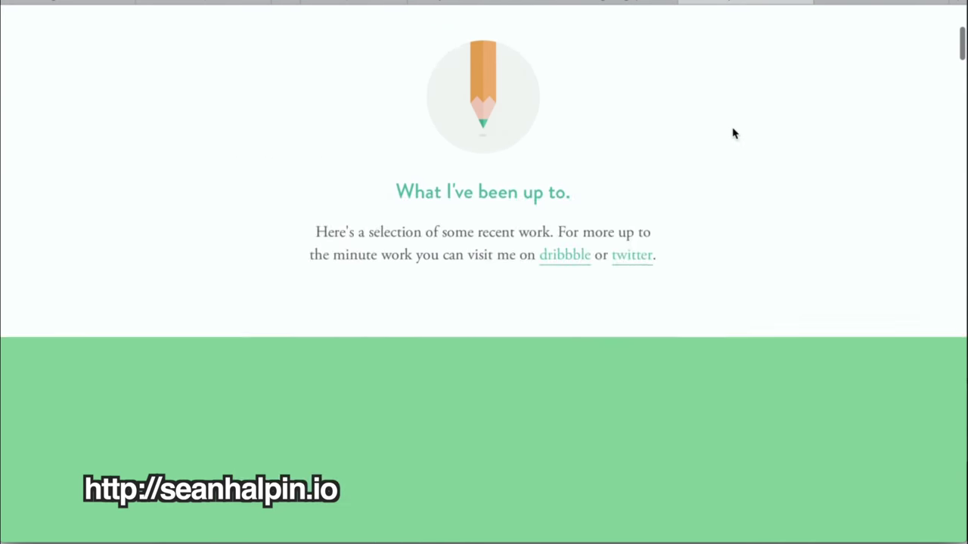
scroll(733, 134, "down", 10)
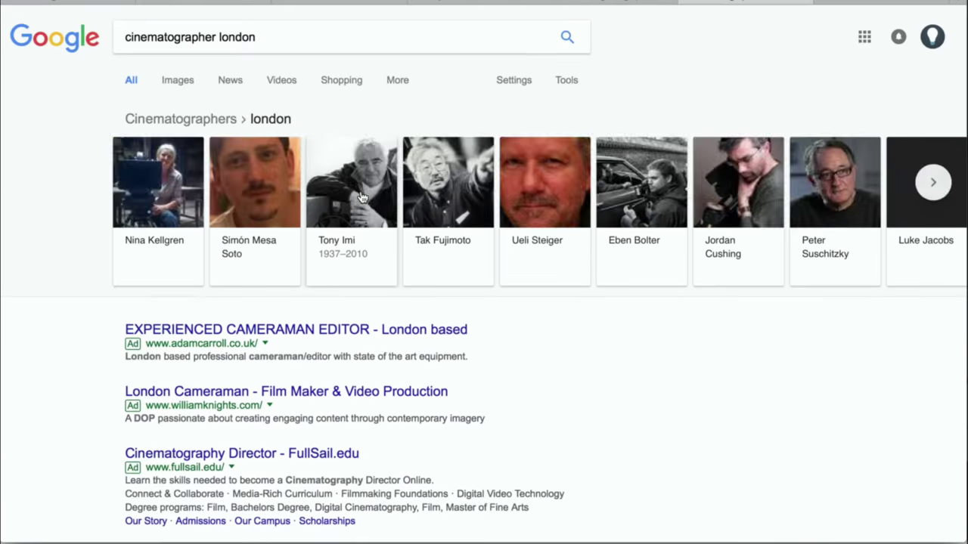
- Review the "cinematographer london" search results and look at London cinematographers' portfolio sites
scroll(361, 197, "down", 3)
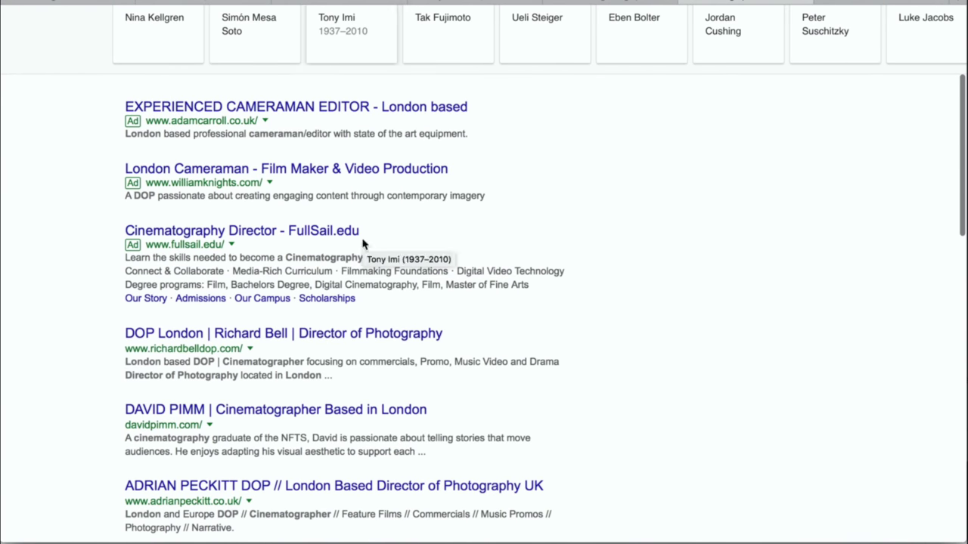
left_click(323, 337)
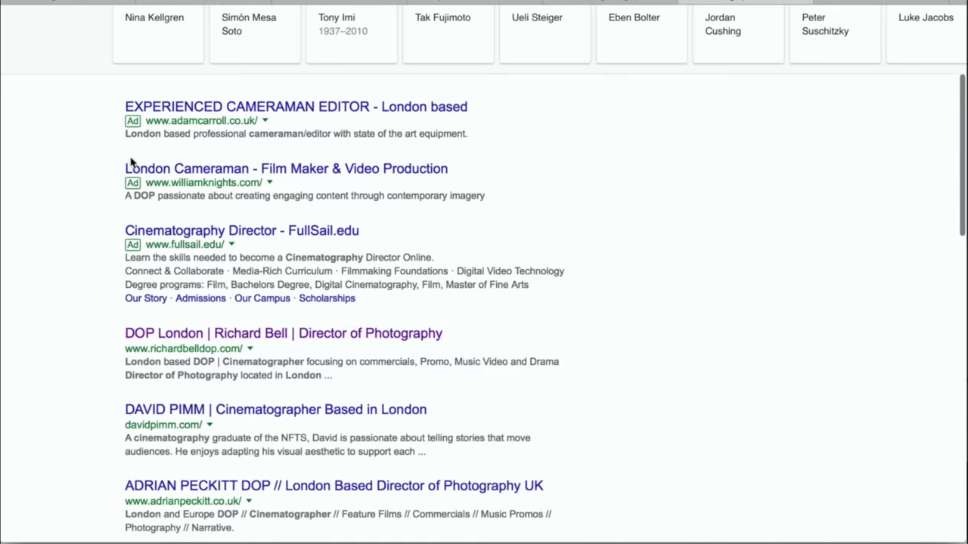
scroll(167, 227, "down", 3)
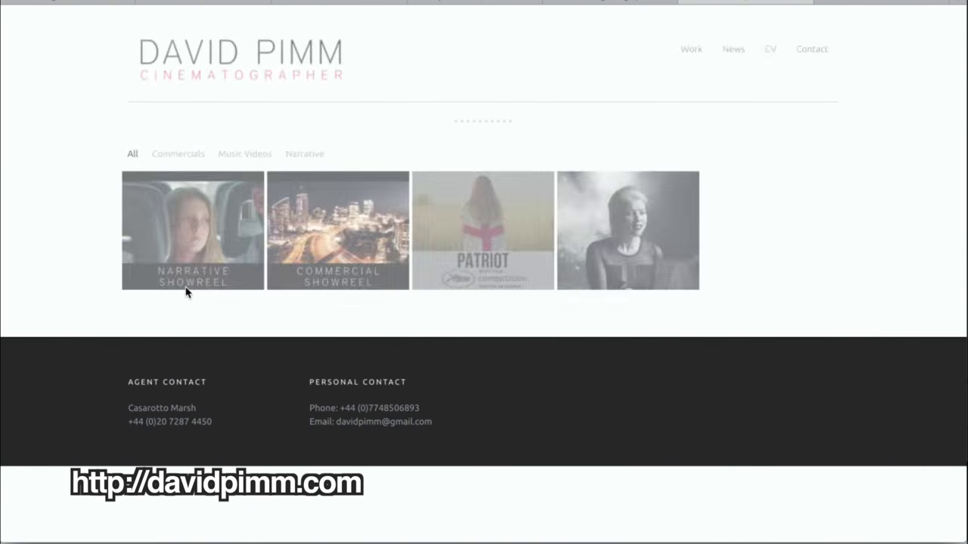
left_click(186, 291)
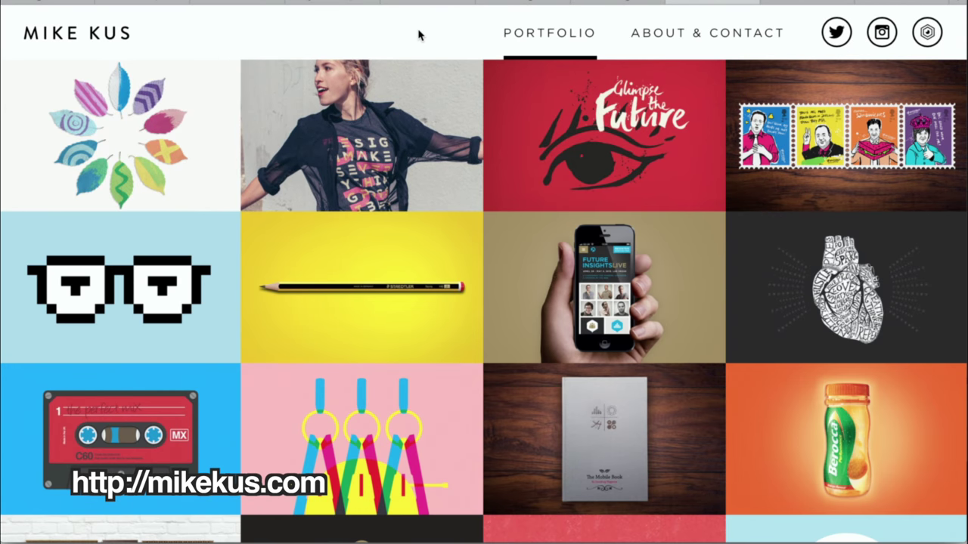
- Look through the designer's colourful project grid and the sociodesign.co.uk homepage as portfolio layout examples
scroll(393, 128, "down", 3)
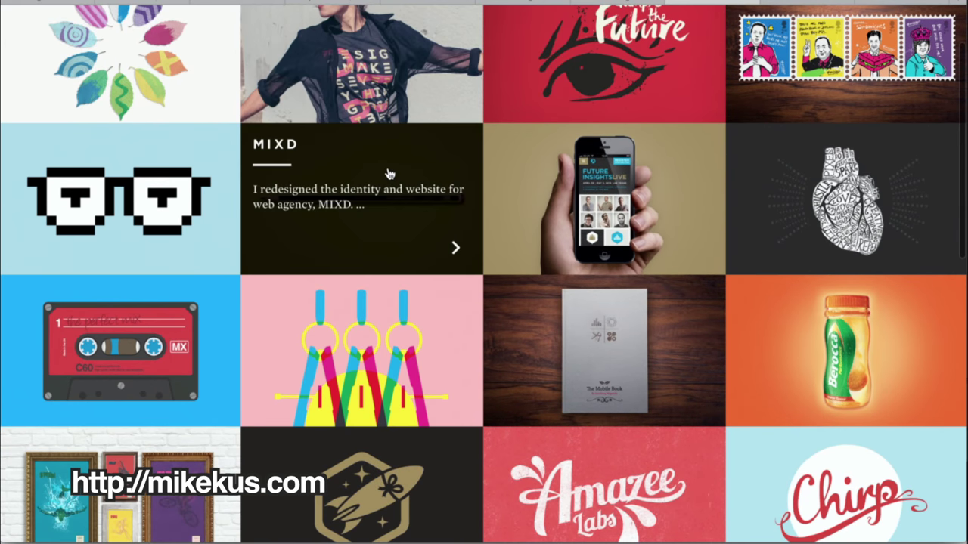
scroll(106, 302, "down", 8)
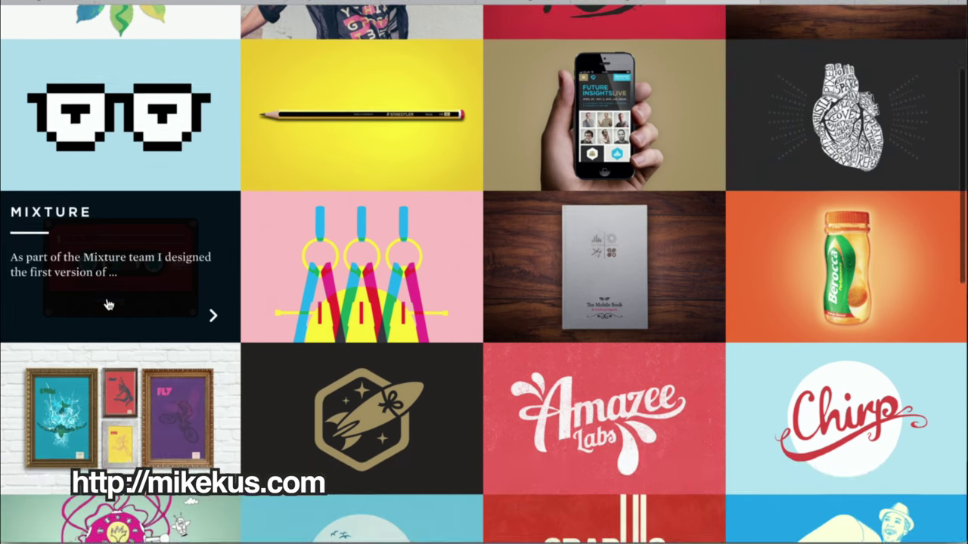
scroll(110, 305, "up", 10)
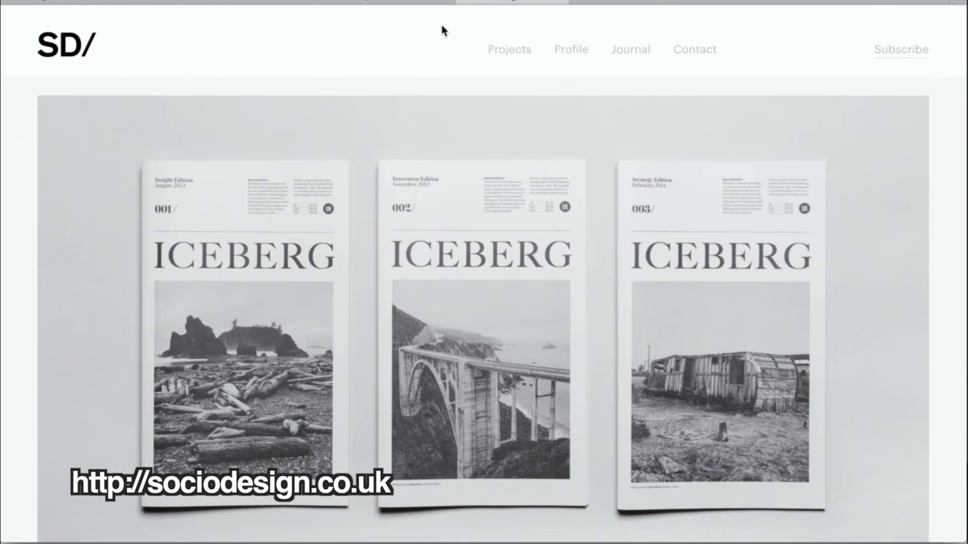
scroll(393, 52, "down", 10)
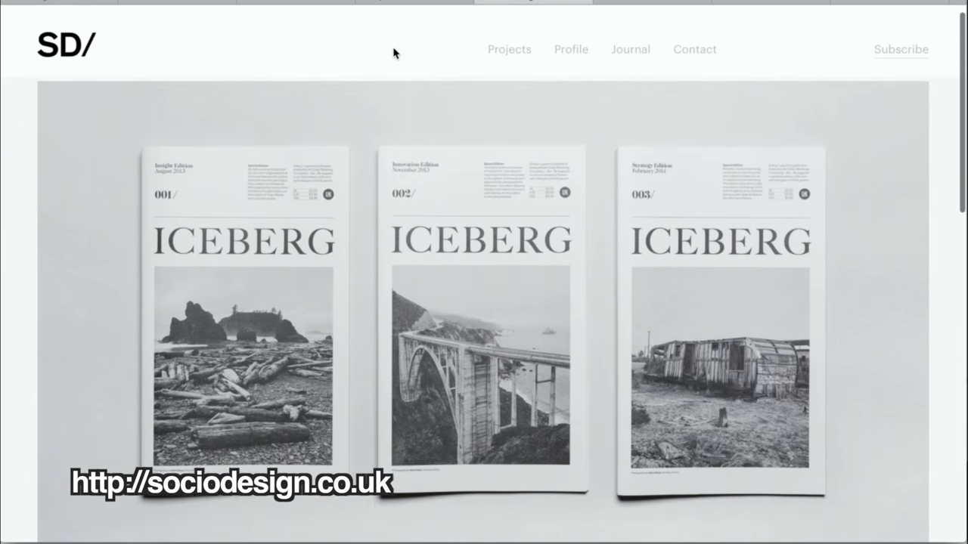
scroll(393, 52, "up", 10)
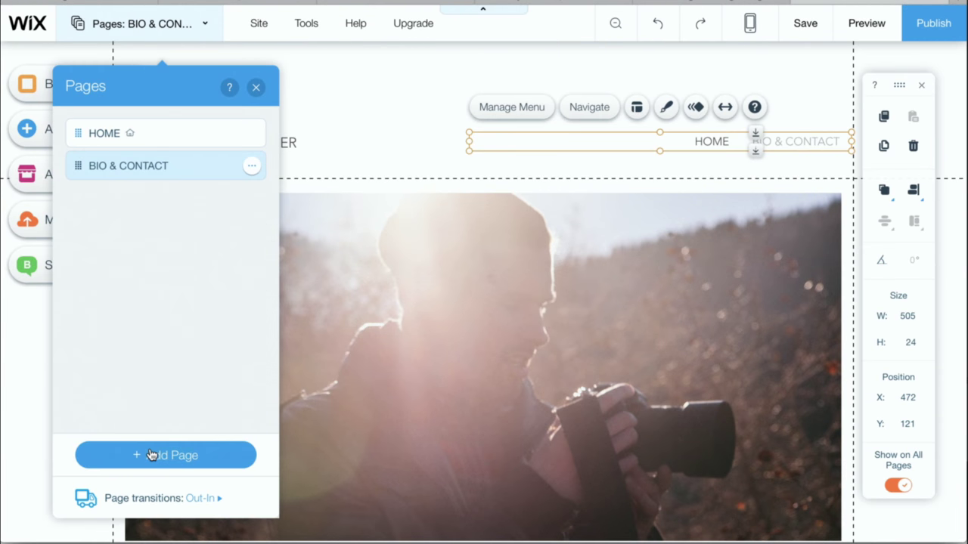
- Add a new page to the site menu and name it CONTACT
left_click(152, 454)
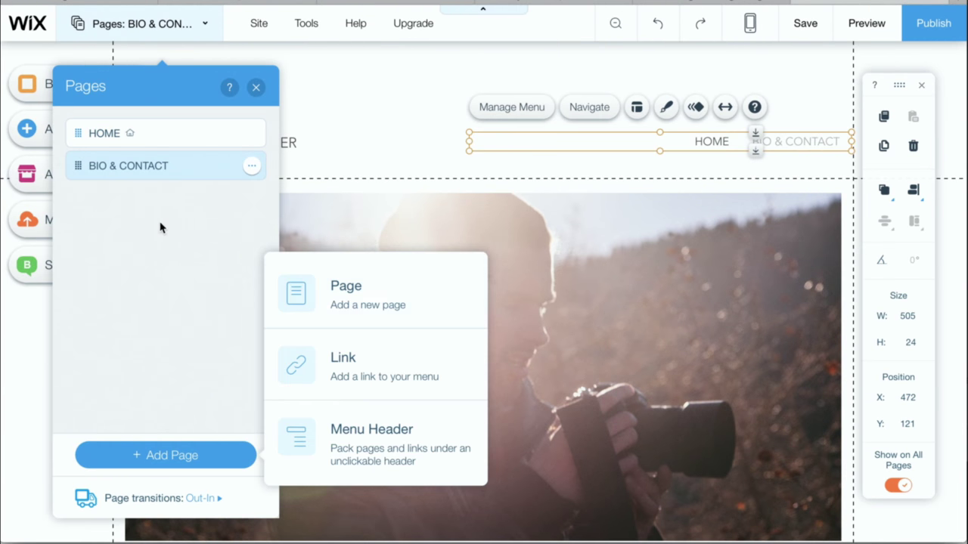
left_click(352, 295)
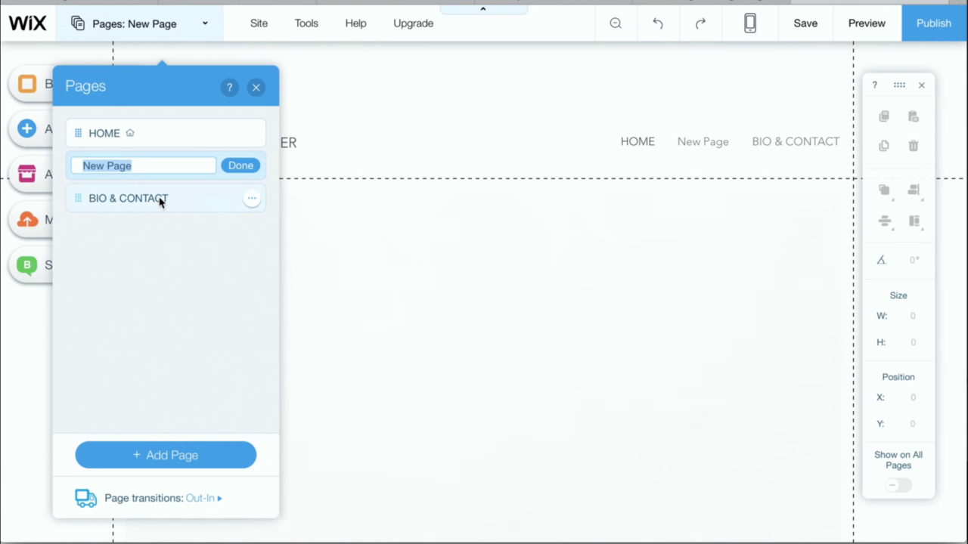
left_click(160, 200)
double_click(125, 164)
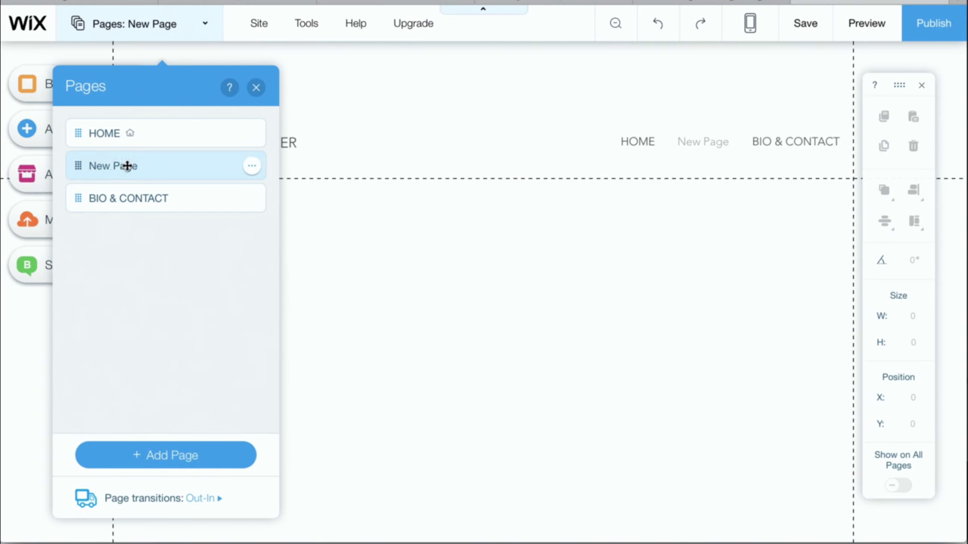
left_click_drag(142, 167, 84, 164)
type("CONTACT")
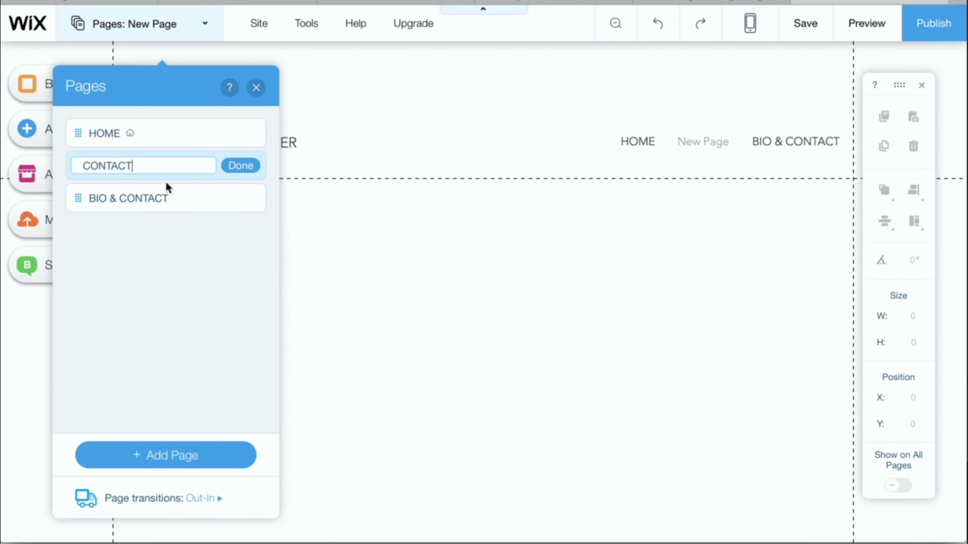
- Rename the BIO & CONTACT page to BIO
left_click(133, 197)
double_click(133, 197)
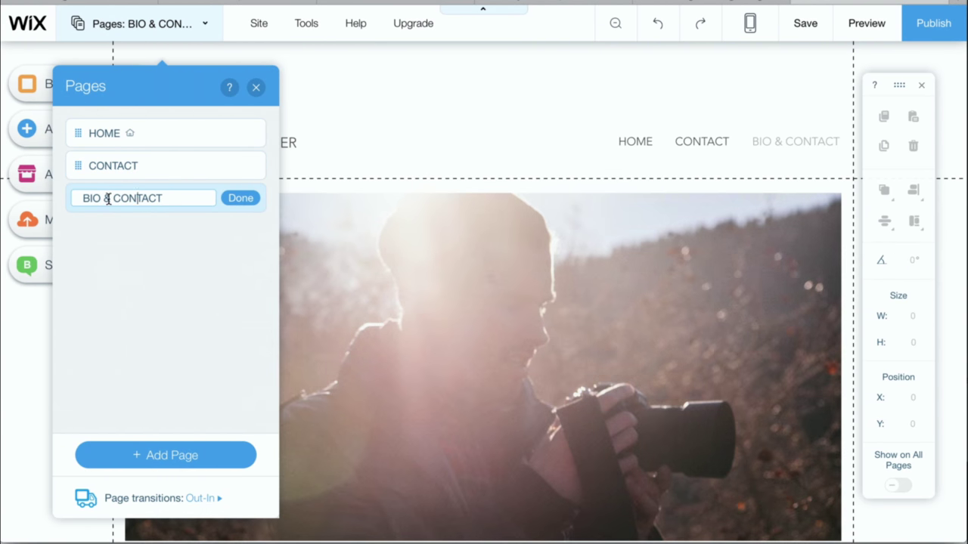
left_click_drag(105, 198, 182, 198)
key("BackSpace")
left_click(236, 199)
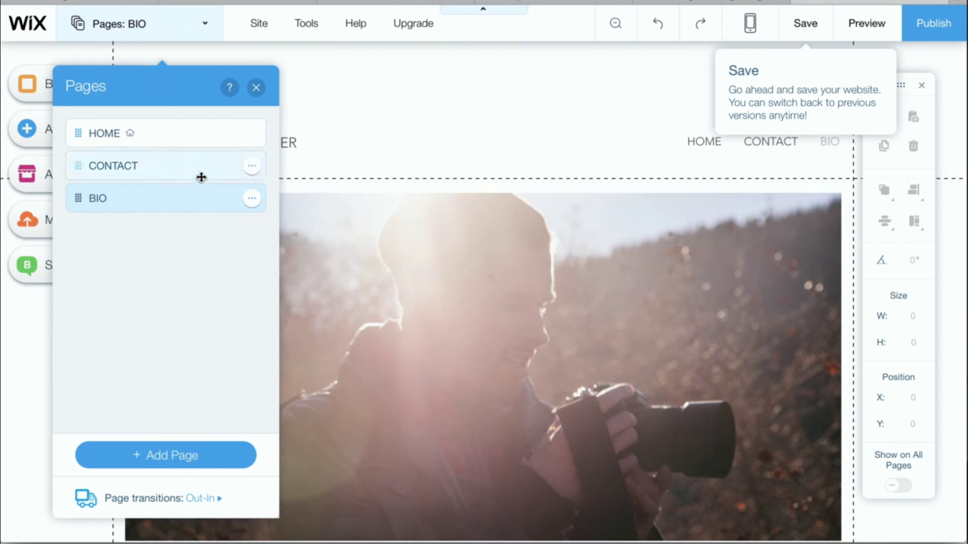
- Rename the HOME page to WORK and close the page list
left_click(251, 135)
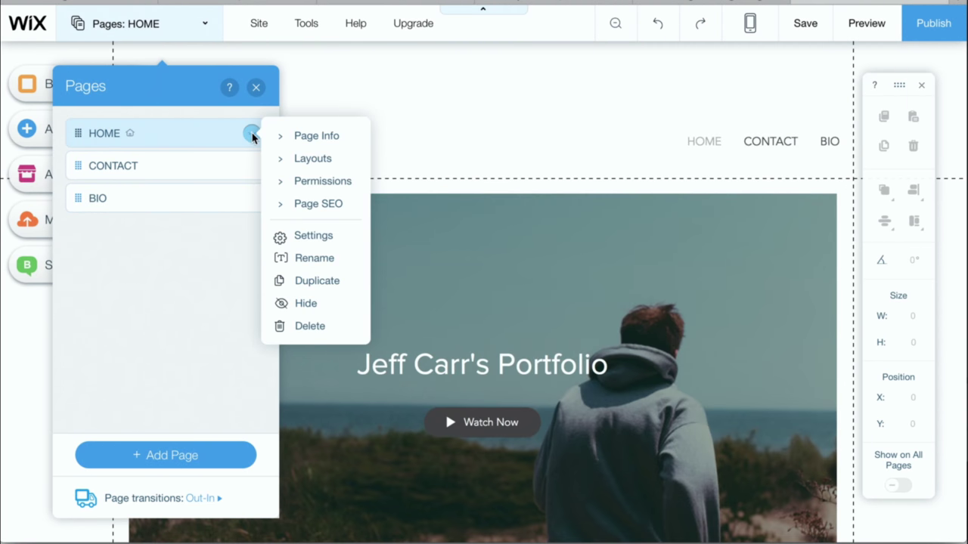
left_click(310, 260)
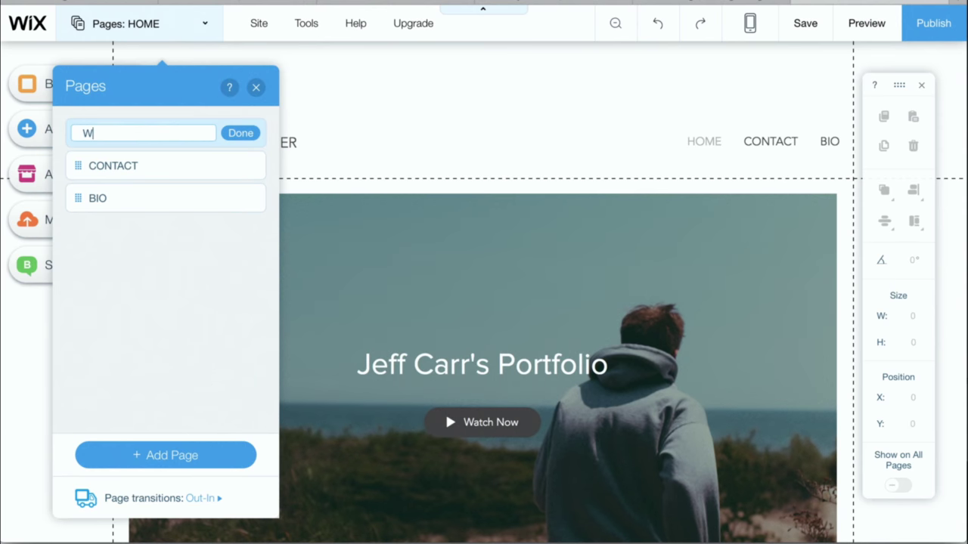
type("WORK")
left_click(237, 136)
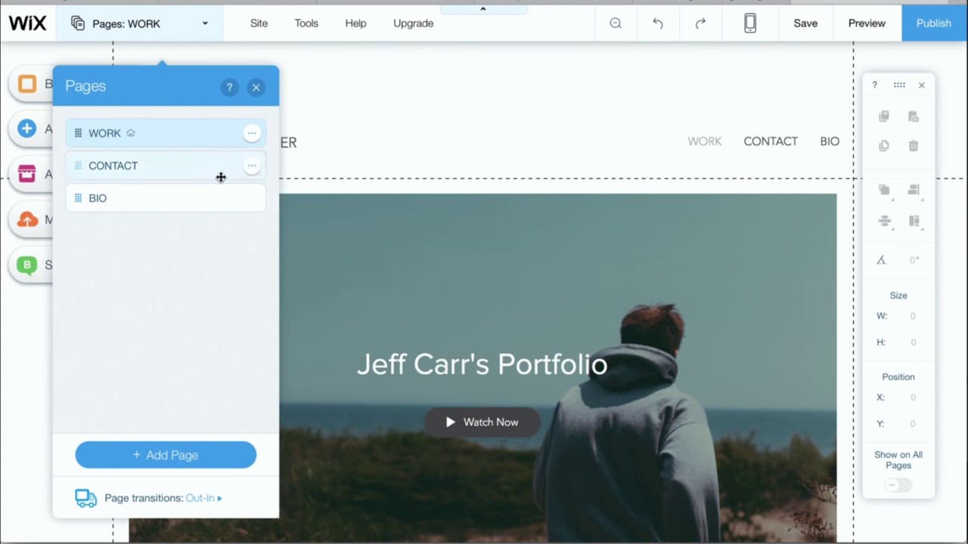
left_click(255, 87)
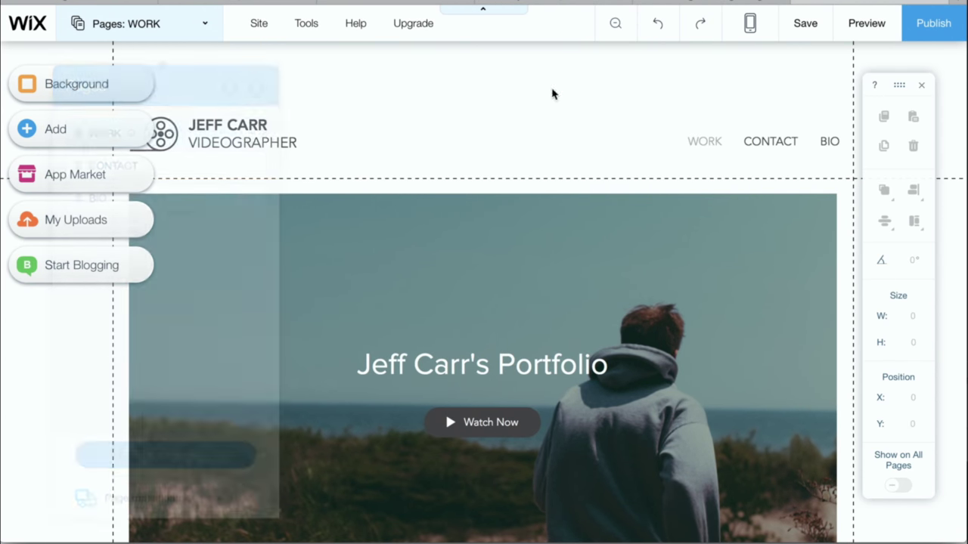
- Customize the header menu's design by setting its regular text color to light grey #D4D4D2
left_click(709, 138)
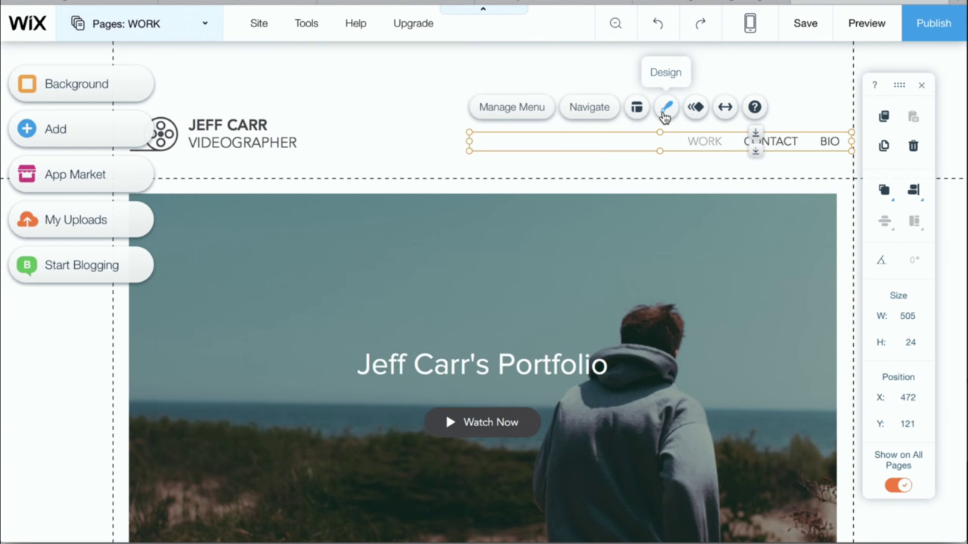
left_click(664, 110)
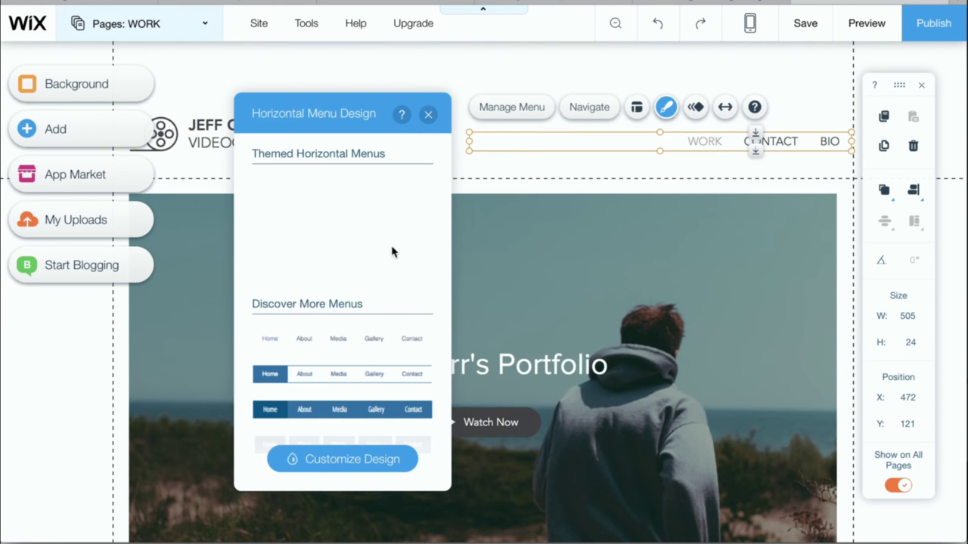
left_click(359, 455)
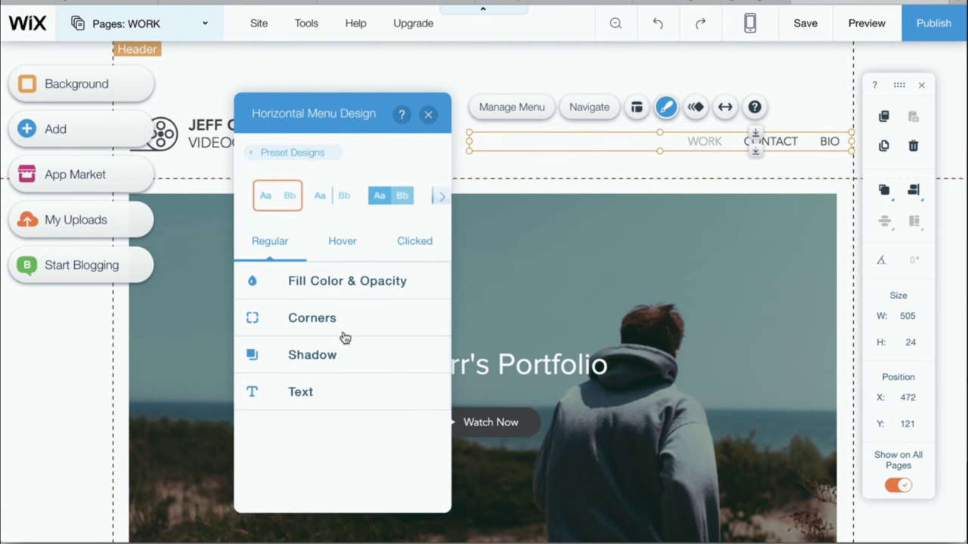
left_click(322, 294)
left_click(252, 390)
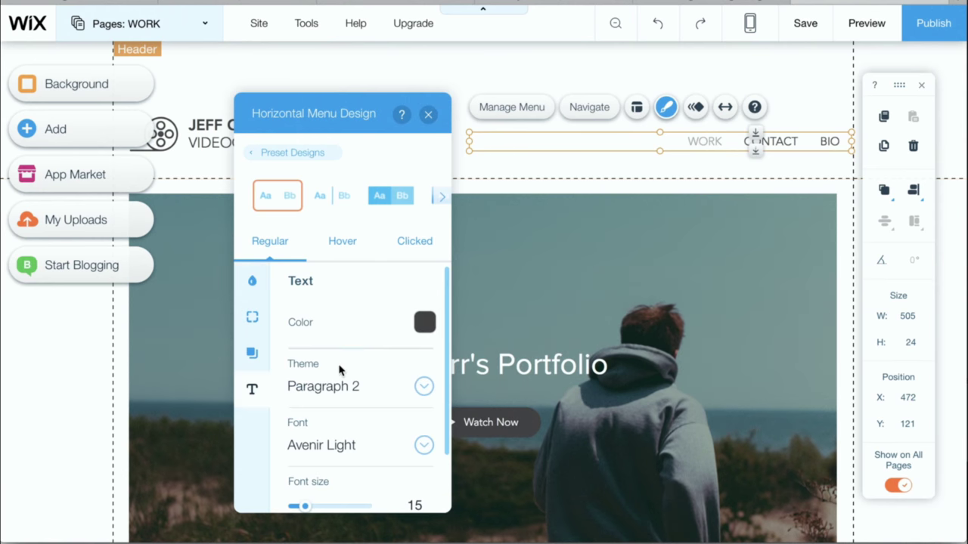
left_click(424, 322)
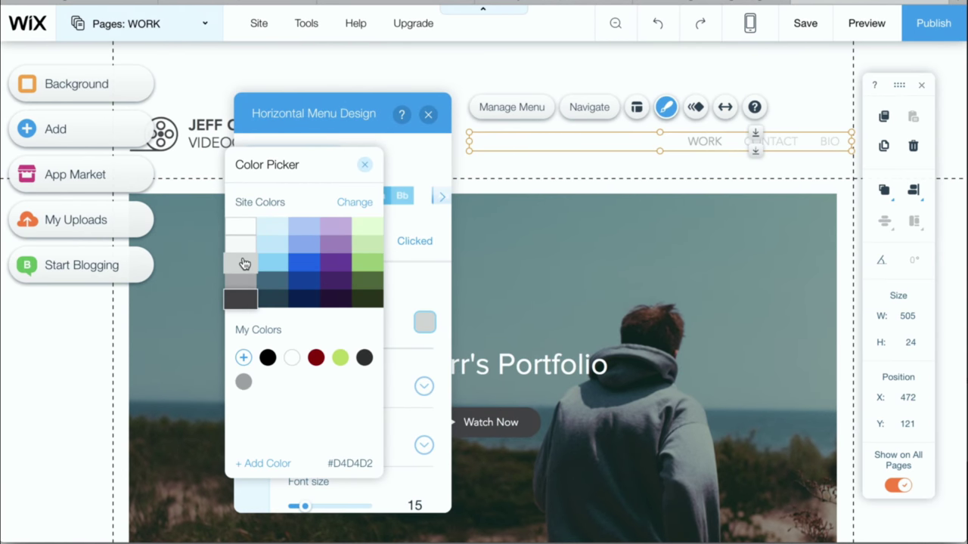
left_click(243, 263)
- Set the header menu's hover text color to the medium grey site color
left_click(341, 242)
left_click(425, 322)
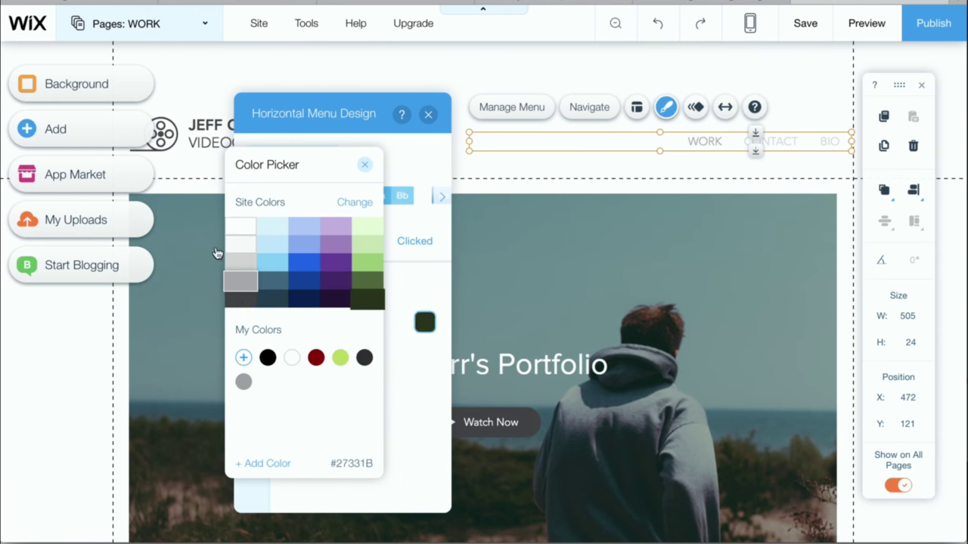
left_click(240, 281)
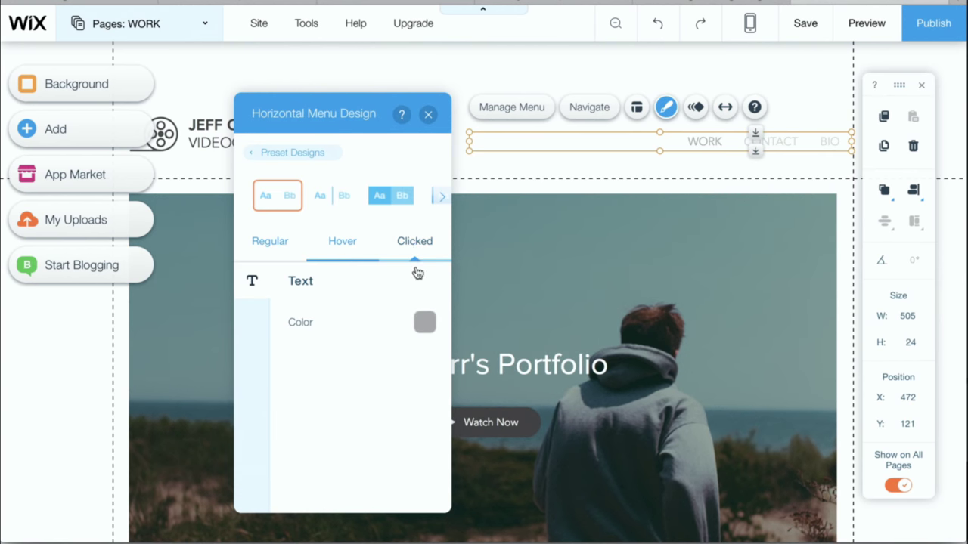
- Set the header menu's clicked text color to black #000000 and finish the menu design
left_click(414, 244)
left_click(424, 322)
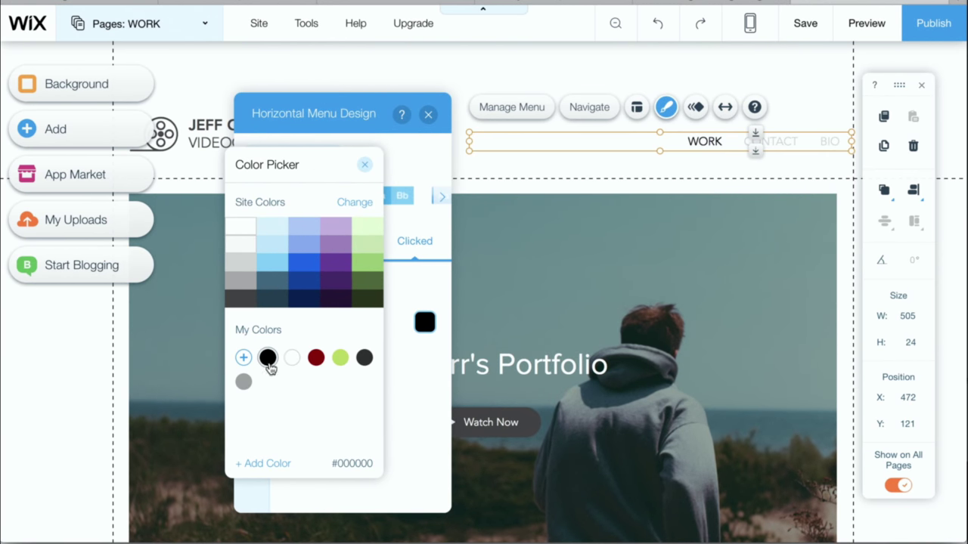
left_click(428, 115)
left_click(429, 115)
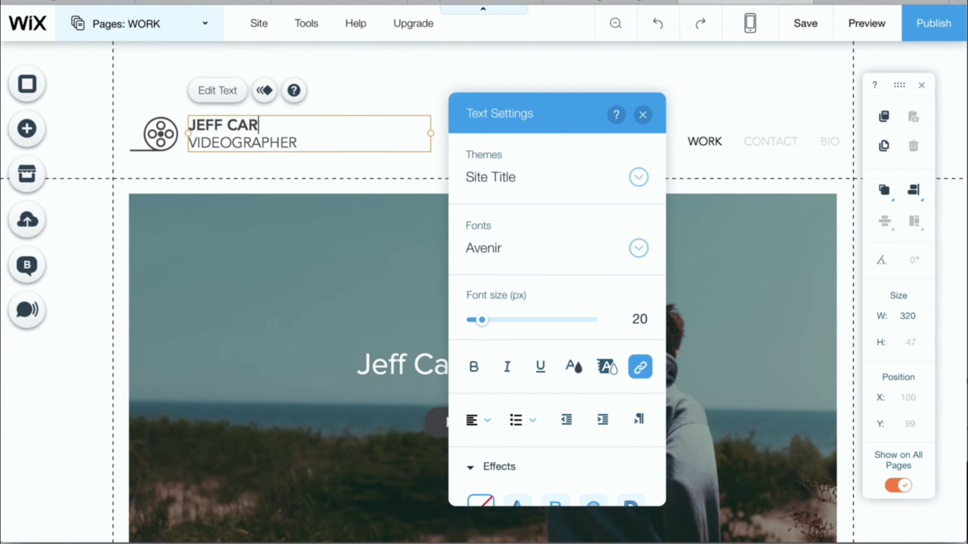
- Replace the header title with the site owner's full name, remove the VIDEOGRAPHER line and center the text vertically beside the icon
type("SIMON CADE")
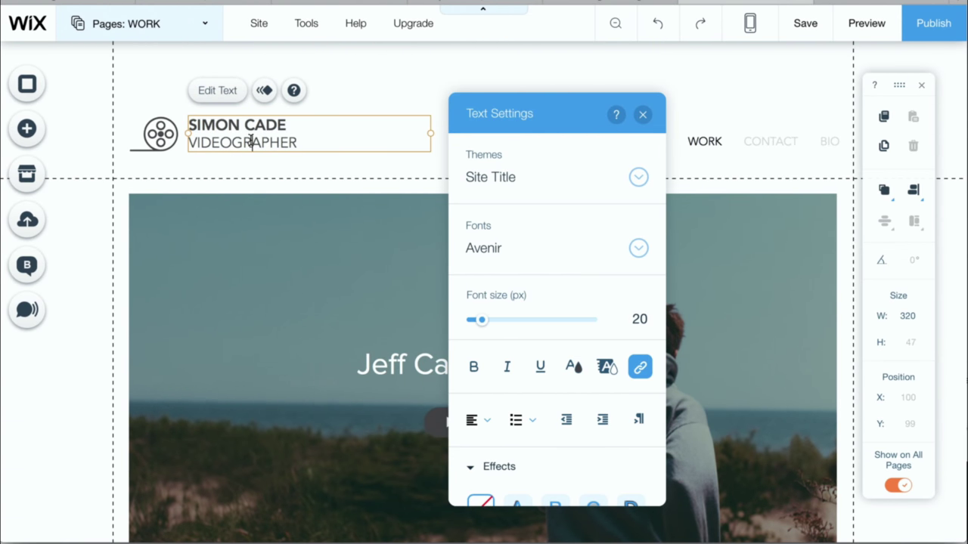
double_click(251, 142)
key("BackSpace")
left_click(357, 97)
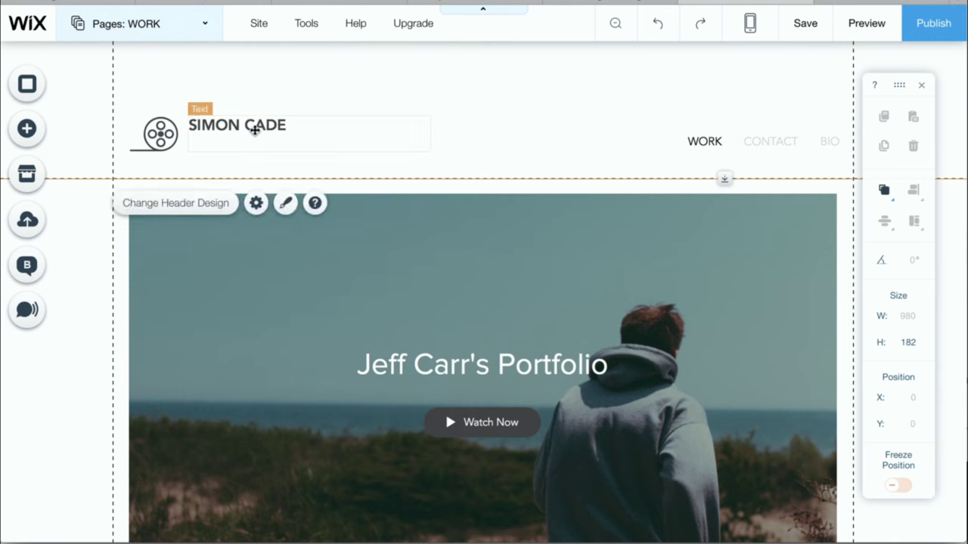
mouse_move(255, 130)
left_mouse_down()
mouse_move(246, 141)
mouse_move(253, 138)
left_mouse_up()
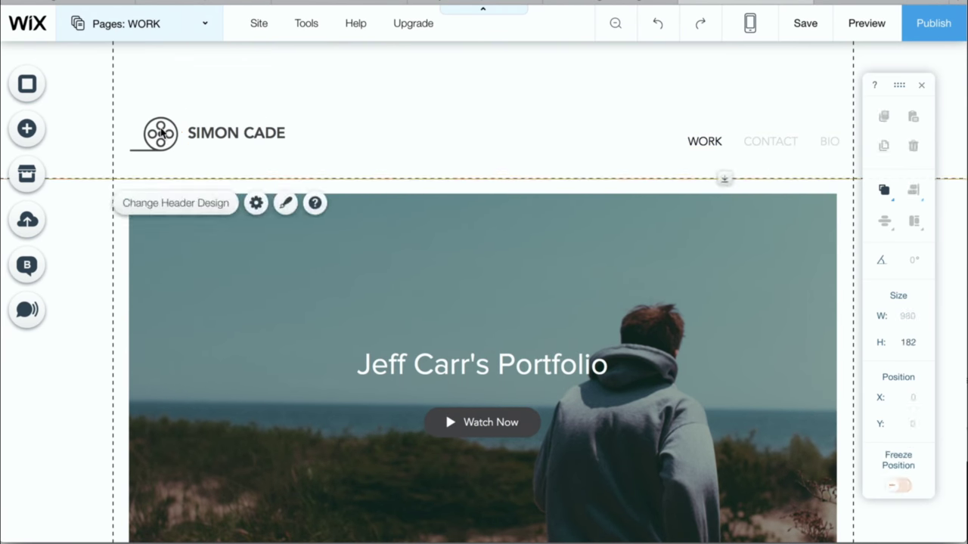
- Replace the film reel icon in the header with logo.png from the uploaded images
left_click(160, 133)
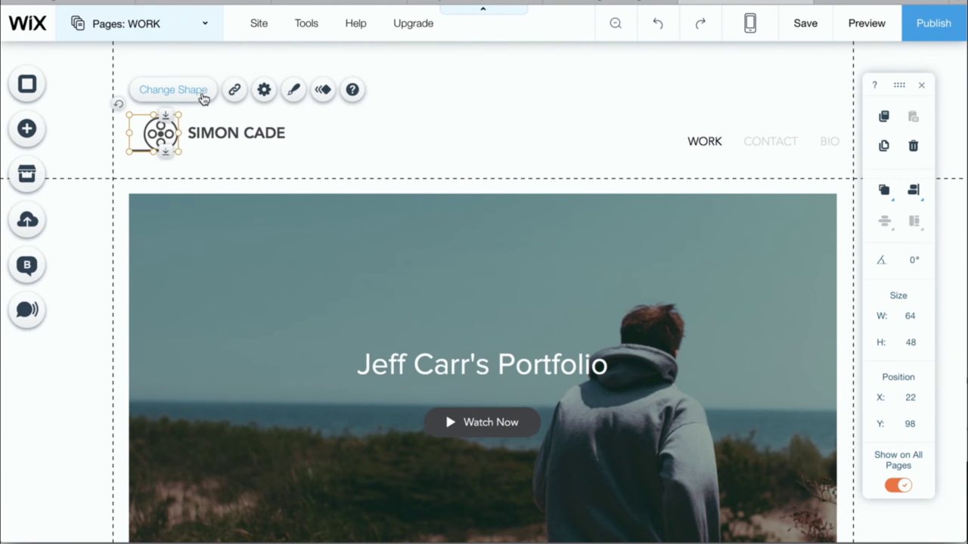
left_click(911, 148)
left_click(27, 129)
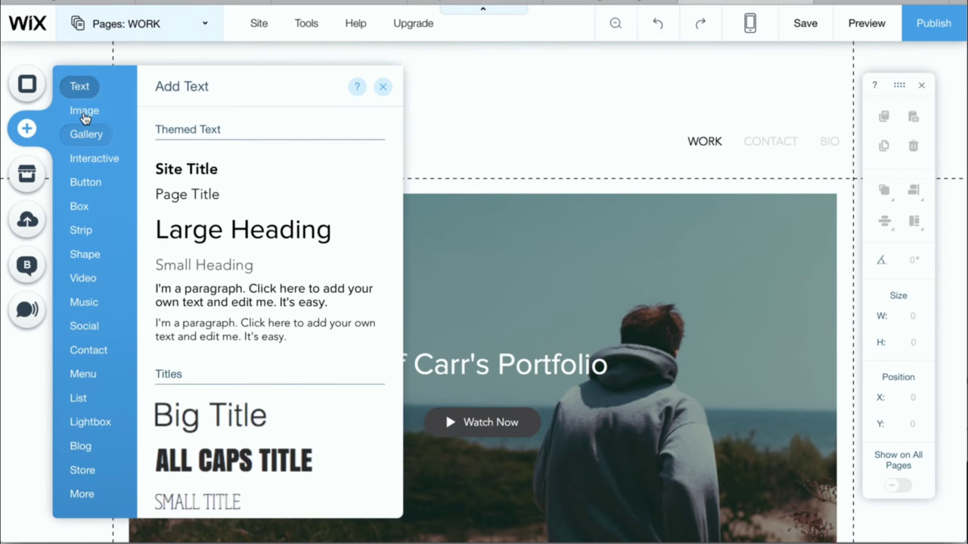
left_click(81, 110)
left_click(237, 185)
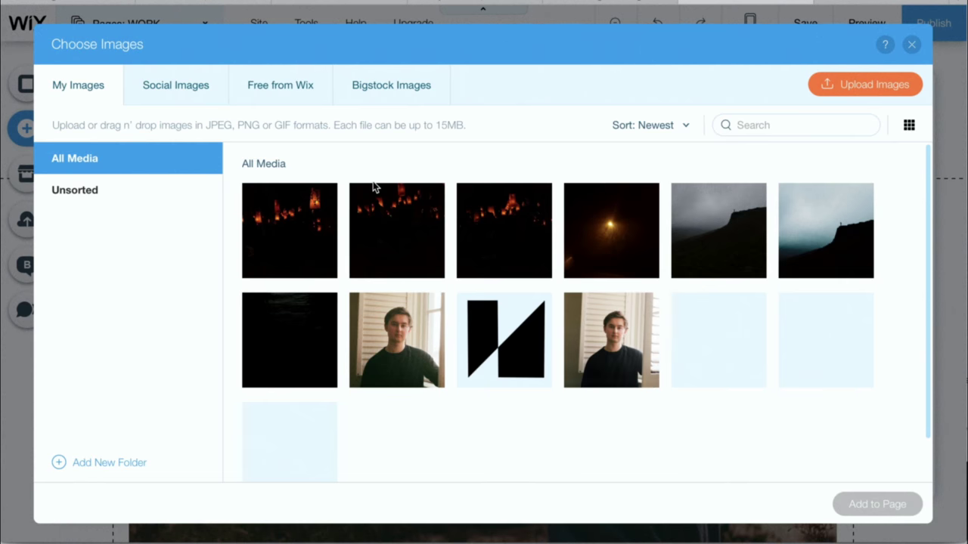
left_click(505, 333)
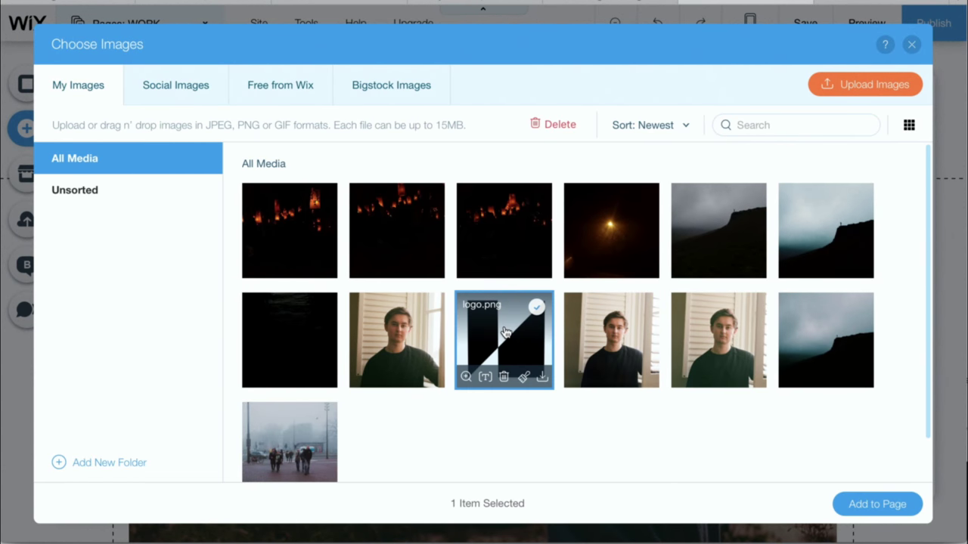
left_click(843, 507)
- Shrink the logo to icon size and place it in the header directly before the site owner's name
left_click_drag(359, 171, 548, 422)
left_click_drag(613, 479, 168, 128)
left_click_drag(220, 70, 147, 144)
left_click_drag(142, 149, 163, 143)
left_click_drag(150, 128, 162, 134)
left_click(446, 168)
left_click(492, 148)
left_click(454, 163)
left_click(468, 172)
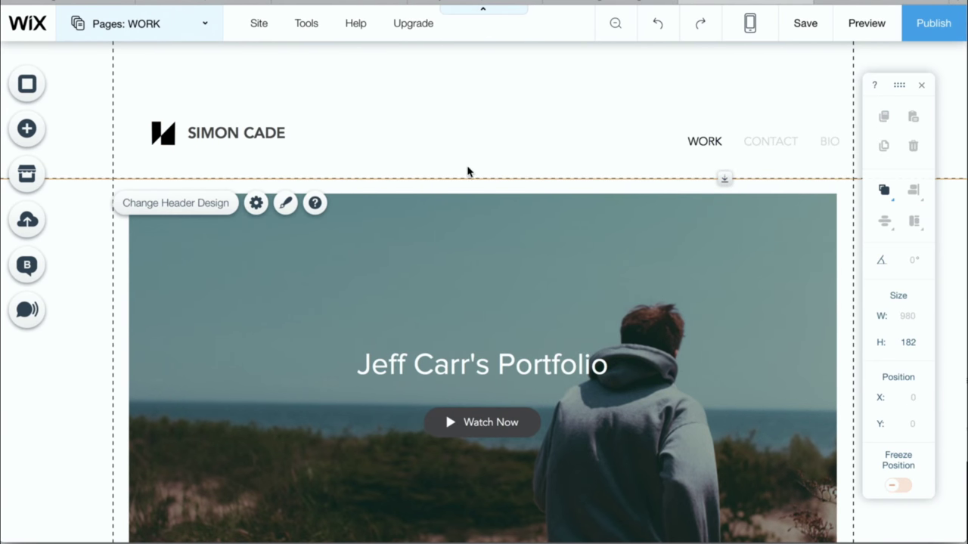
- Switch to the CONTACT page and add a contact form with Name, Email, Subject and Message fields
left_click(574, 143)
left_click(511, 107)
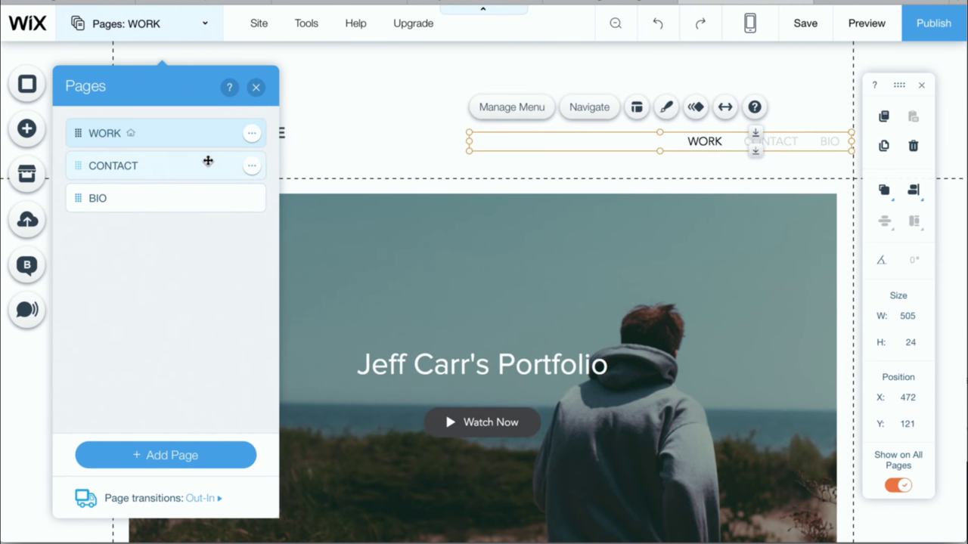
left_click(136, 163)
left_click(27, 128)
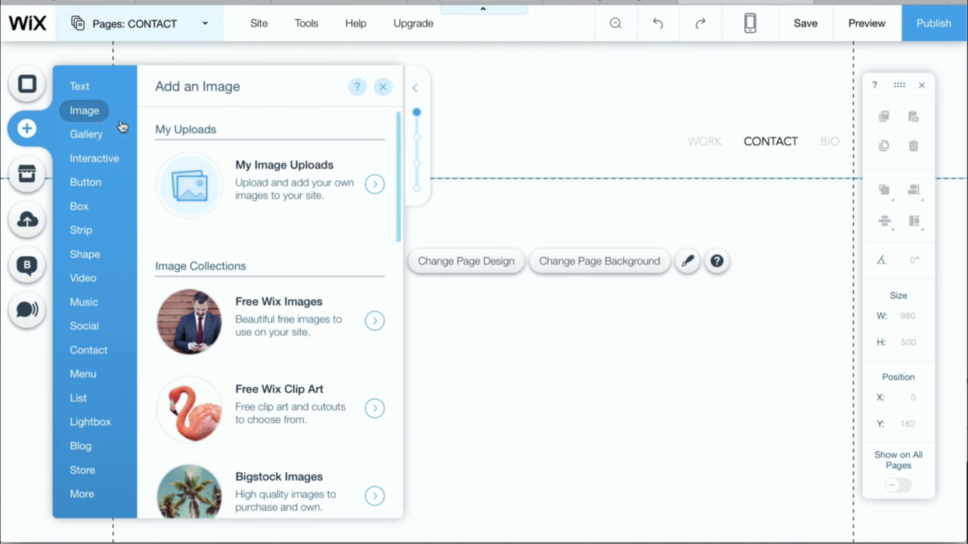
mouse_move(91, 164)
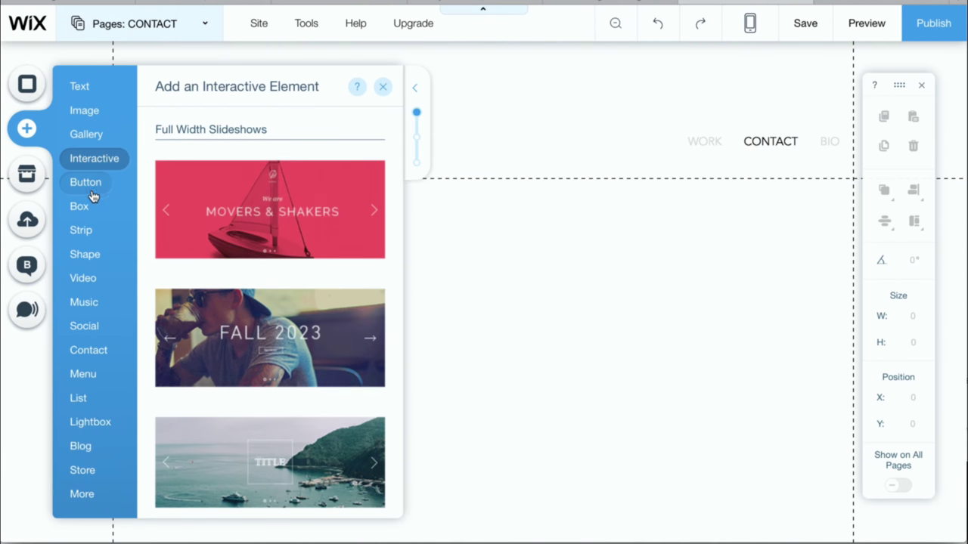
mouse_move(82, 243)
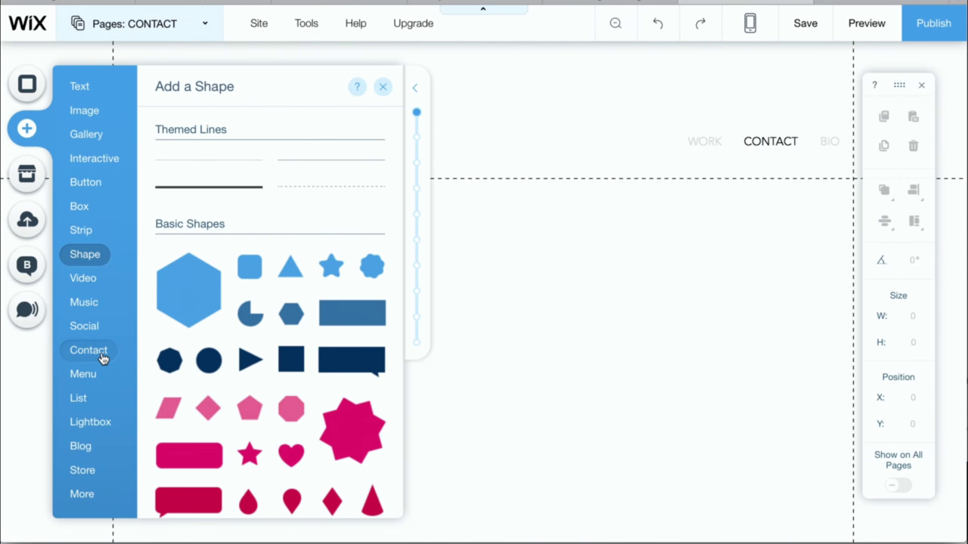
mouse_move(100, 360)
left_click(215, 206)
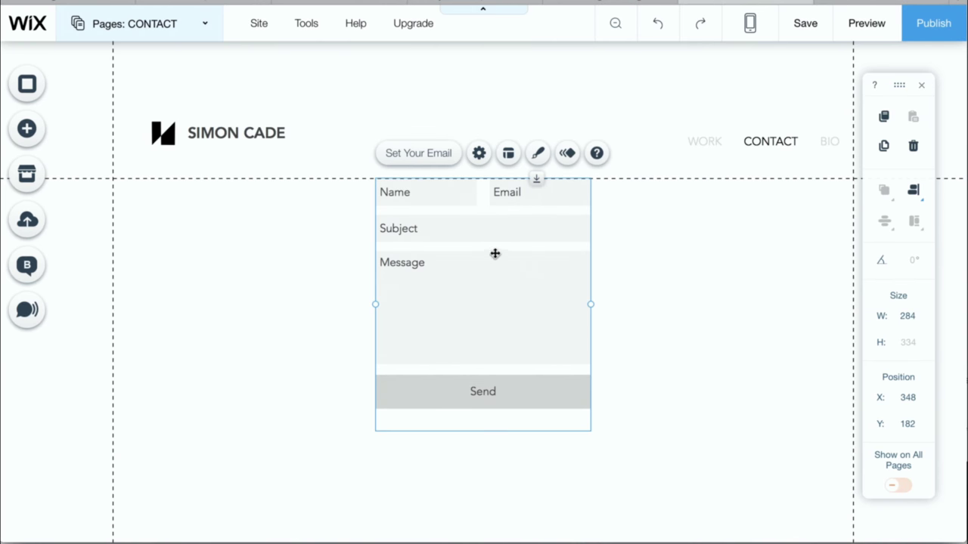
- Move the contact form below the header, widen it to 886 px and align it to the page center
left_click_drag(495, 254, 261, 336)
left_click_drag(368, 352, 821, 350)
left_click(913, 190)
left_click(879, 195)
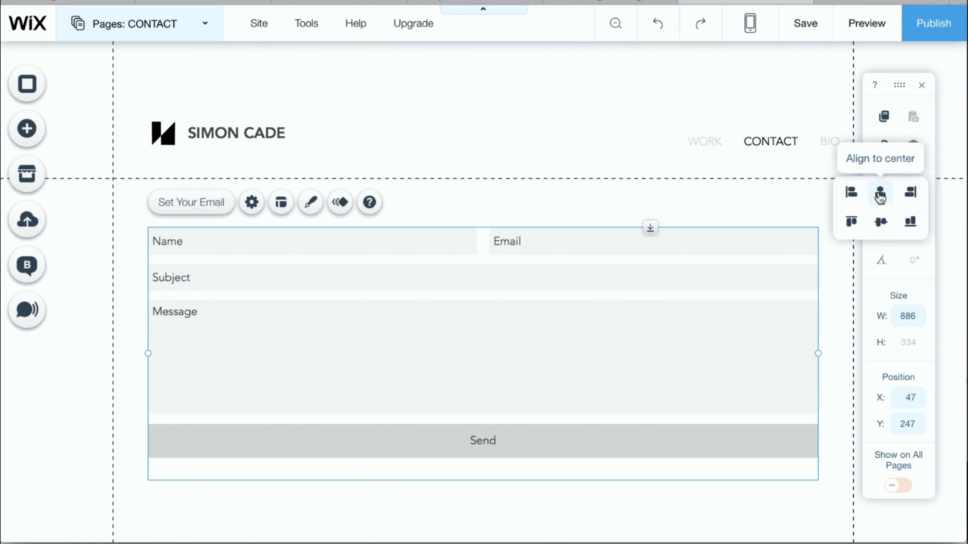
left_click(384, 271)
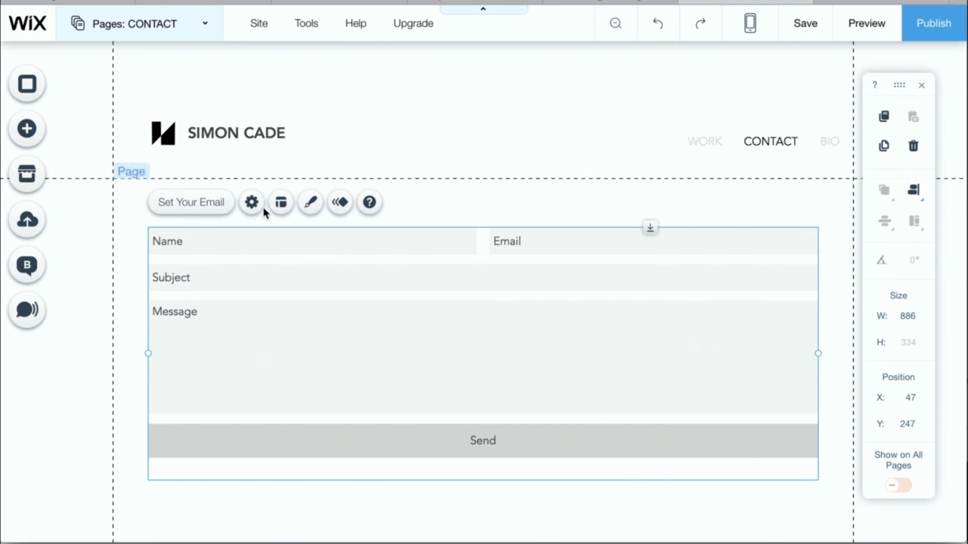
- Customize the contact form's design by adjusting the field background opacity and lowering the Send button's background opacity
left_click(309, 204)
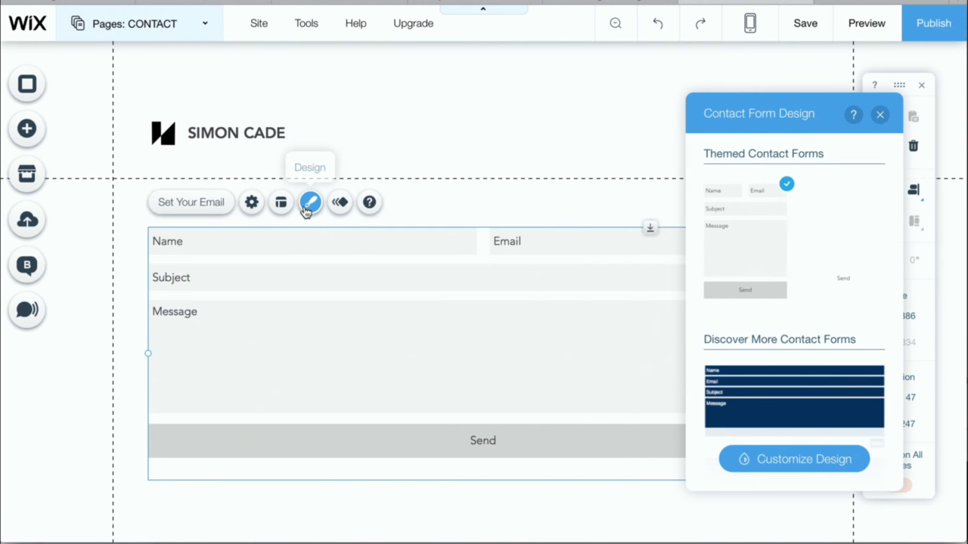
left_click(745, 462)
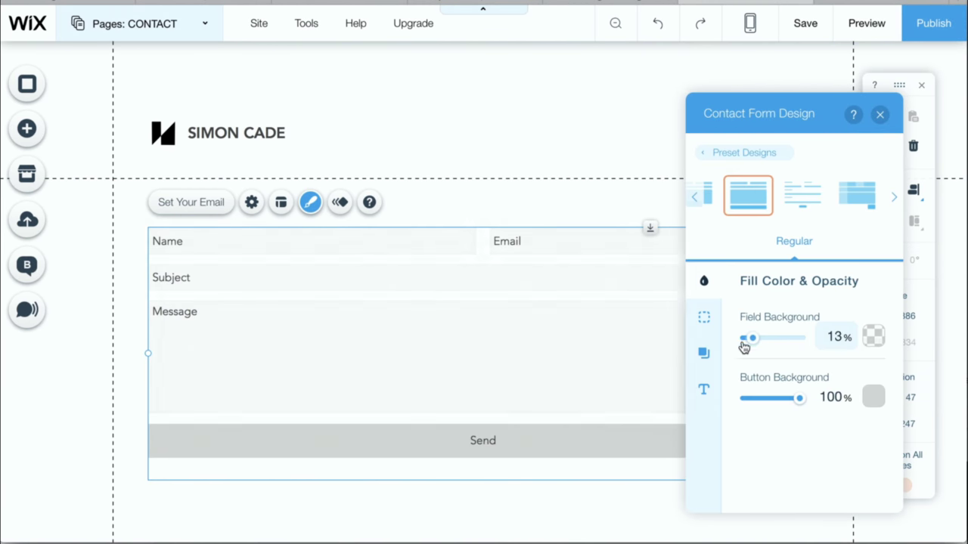
left_click_drag(755, 339, 758, 339)
left_click_drag(799, 398, 782, 397)
left_click(879, 114)
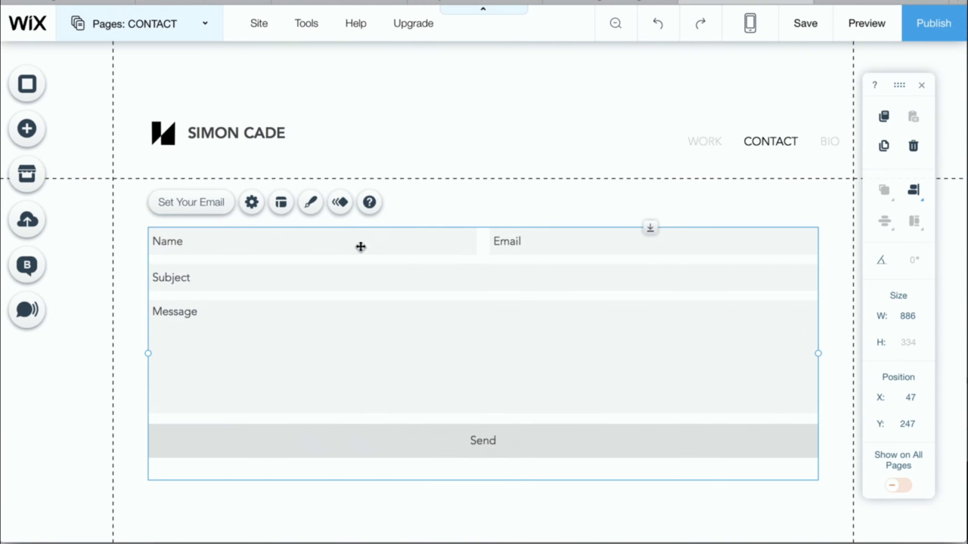
left_click(249, 203)
- Open the link settings of the footer's social bar and remove the Facebook icon
scroll(786, 351, "down", 3)
scroll(791, 298, "up", 4)
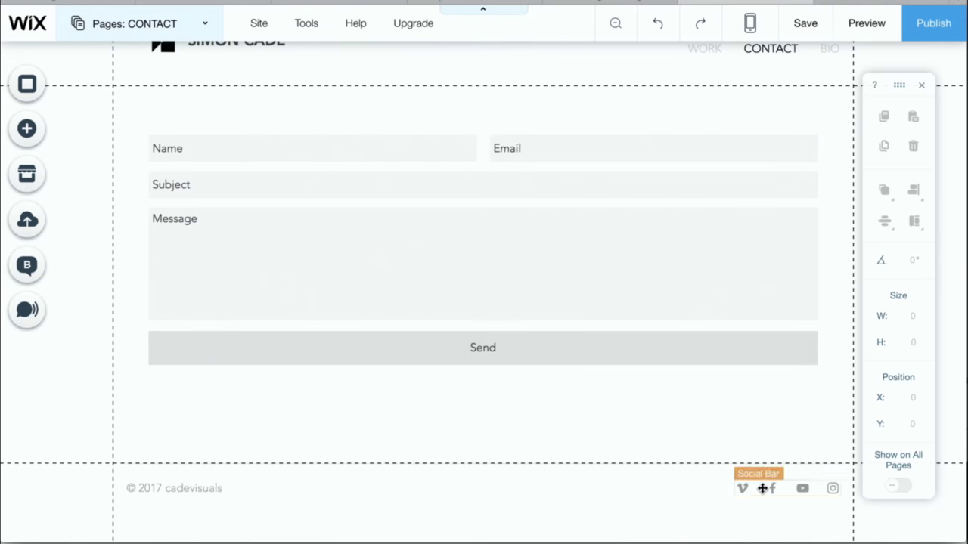
left_click(761, 489)
left_click(776, 463)
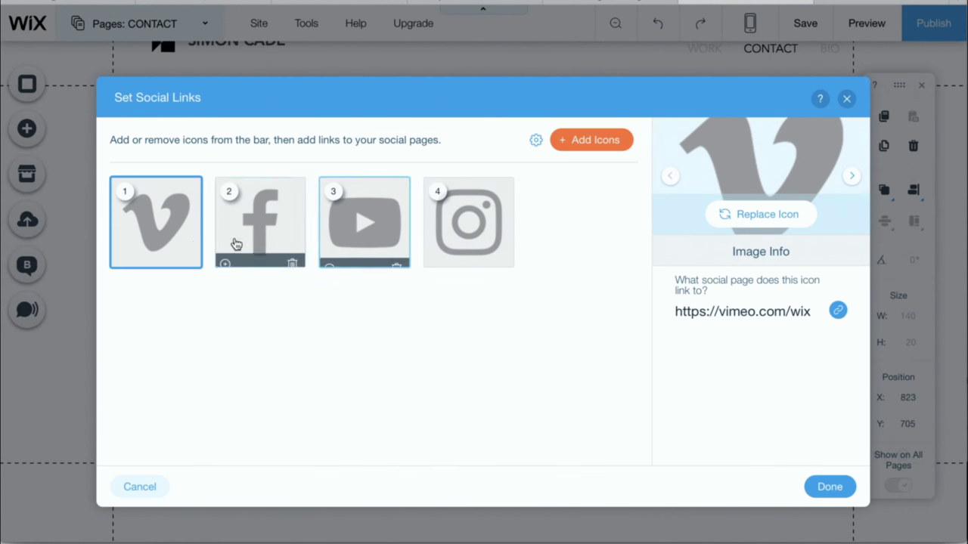
left_click(293, 258)
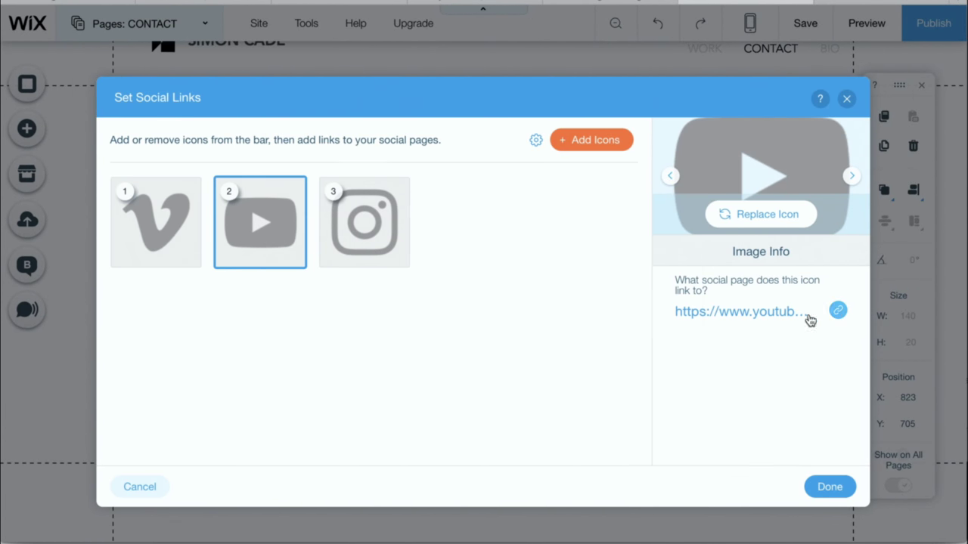
left_click(838, 310)
key("ctrl+a")
type("http:")
type("://youtube.com/")
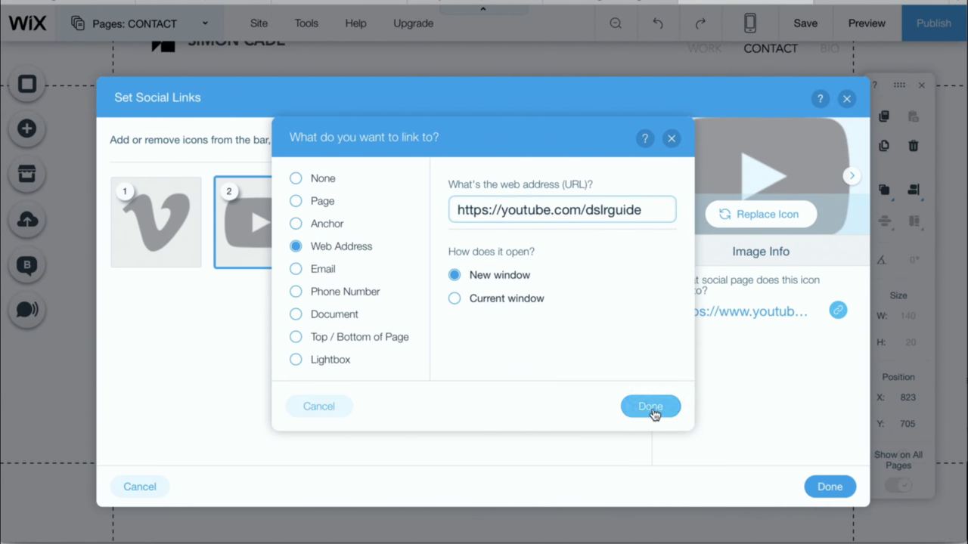
left_click(650, 406)
- Edit the web address that the social bar's Instagram icon links to
left_click(378, 250)
left_click(837, 310)
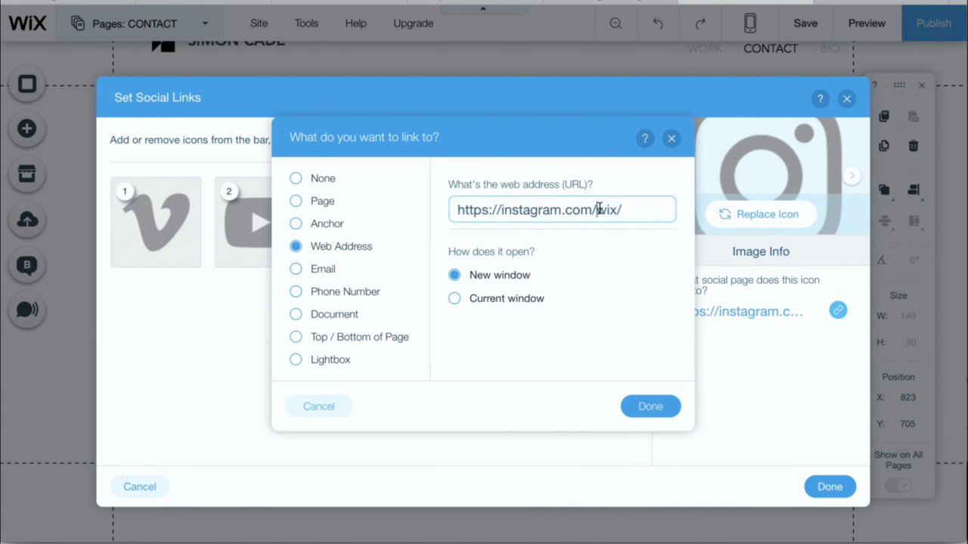
left_click(621, 408)
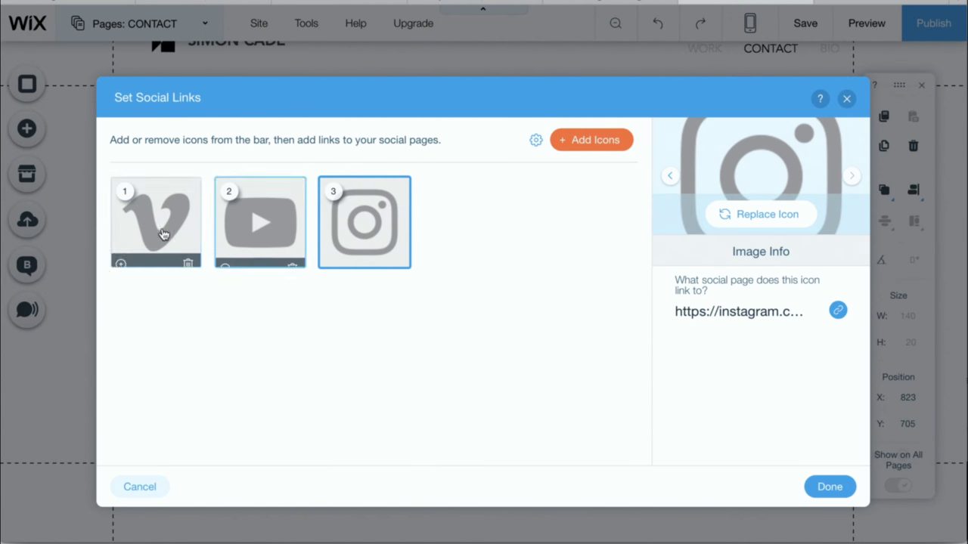
- Add a gray Twitter icon from Wix's free social icons to the social bar
left_click(583, 142)
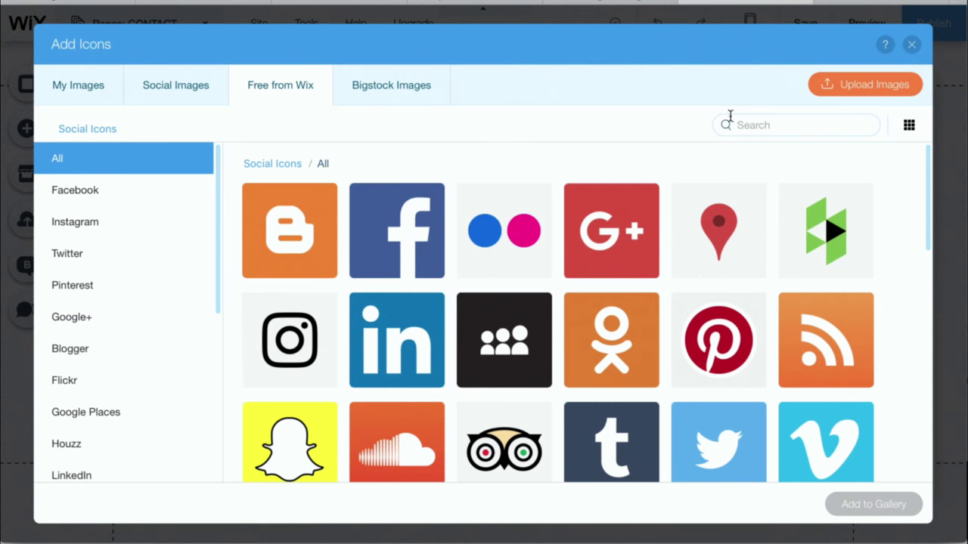
left_click(96, 257)
left_click(718, 231)
left_click(873, 505)
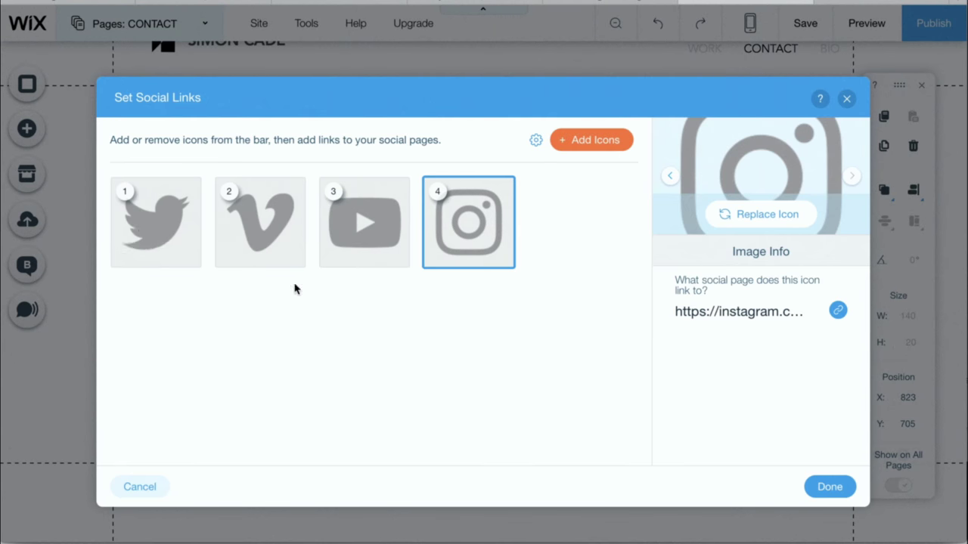
- Link the new Twitter icon to the web address of the dslrguidance Twitter page
left_click(137, 220)
left_click(713, 310)
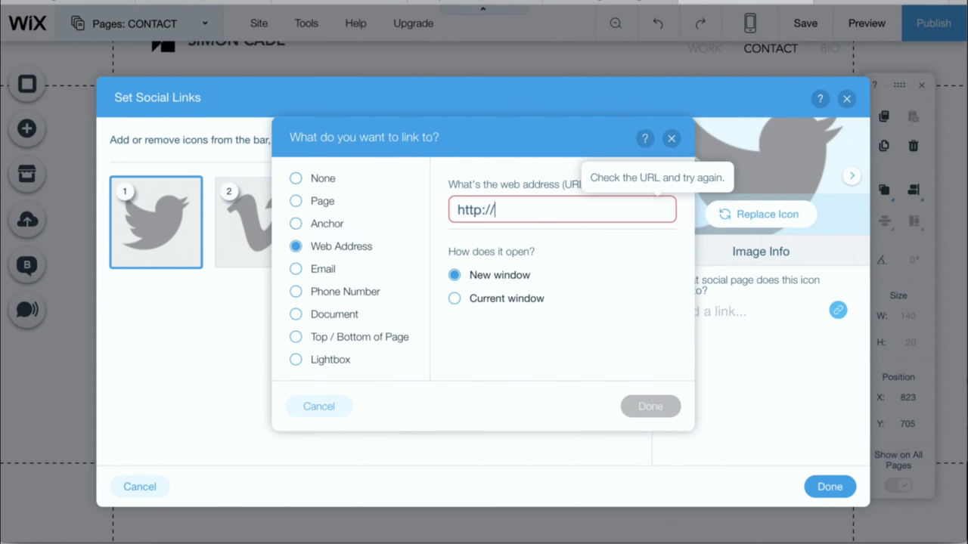
type("twitter.cm/dslrguidance")
left_click(650, 406)
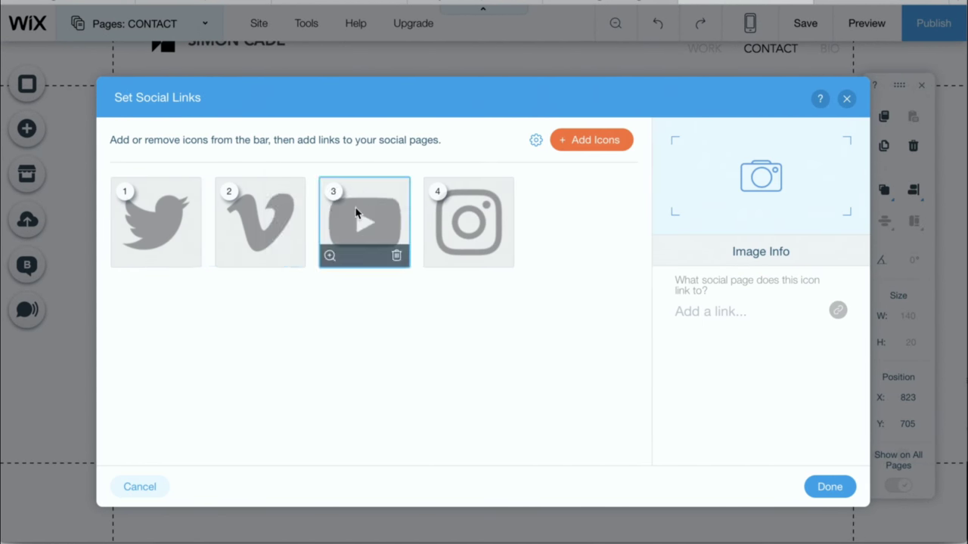
- Reorder the social icons to YouTube, Twitter, Instagram, Vimeo and apply the social bar changes
left_click_drag(362, 222, 155, 221)
left_click_drag(467, 221, 401, 219)
left_click(826, 488)
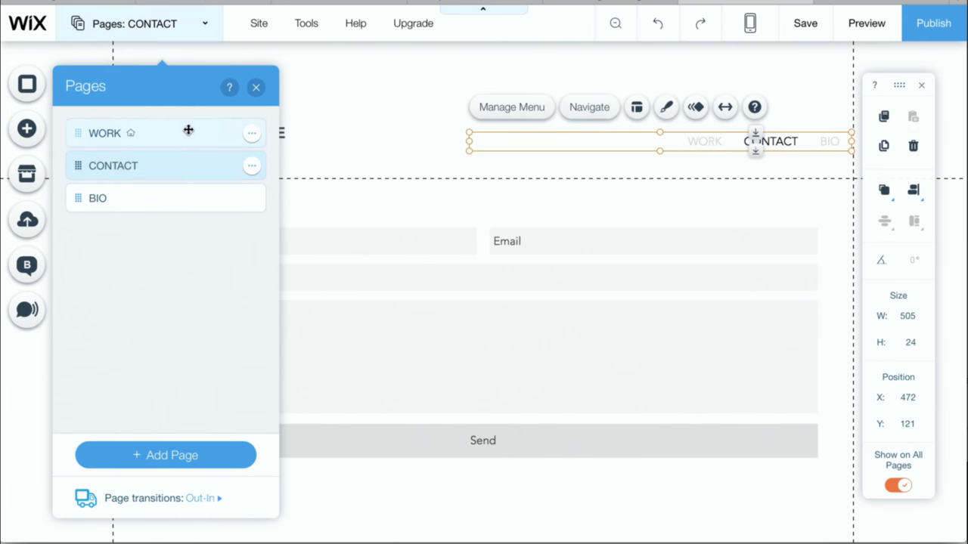
- Switch to the WORK page and delete the template's Wix Video showcase below the header
left_click(189, 130)
left_click(469, 156)
scroll(491, 226, "down", 2)
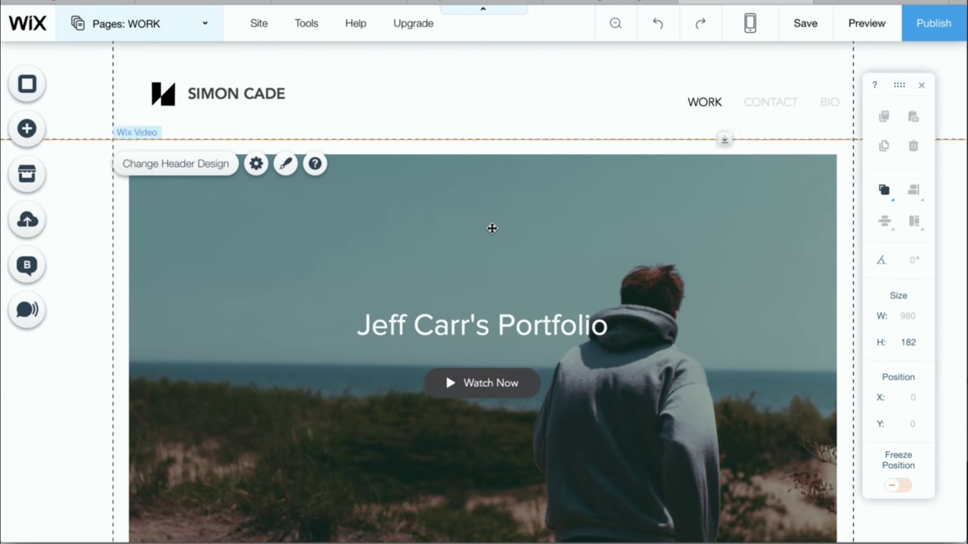
scroll(492, 229, "up", 1)
scroll(491, 228, "down", 1)
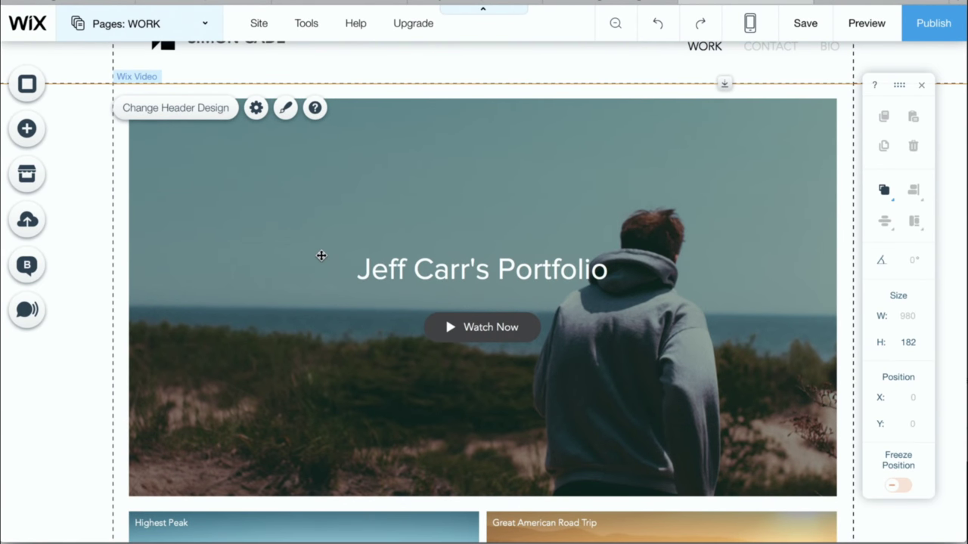
left_click(322, 255)
left_click(912, 148)
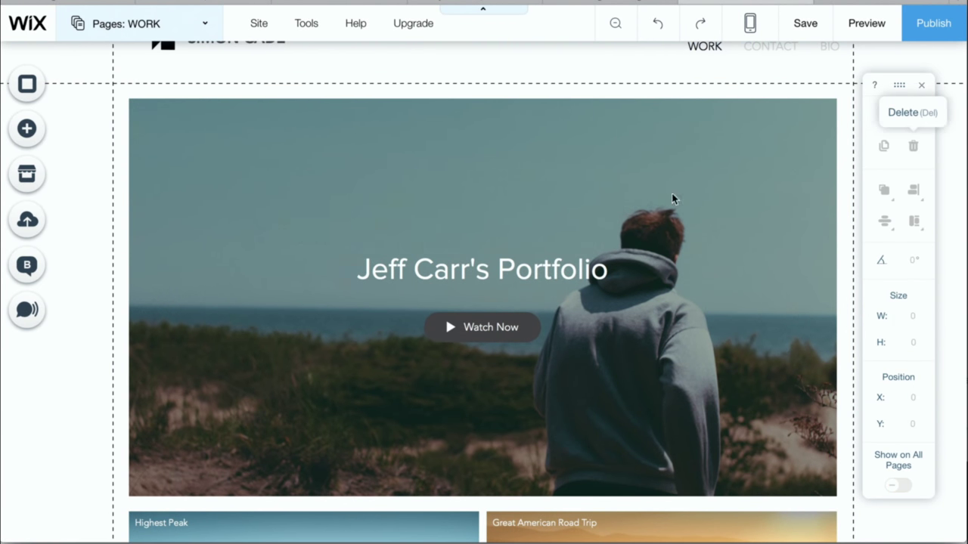
- Add a single YouTube video player to the WORK page and place it at X -149, Y 182 directly below the header
left_click(30, 129)
mouse_move(82, 281)
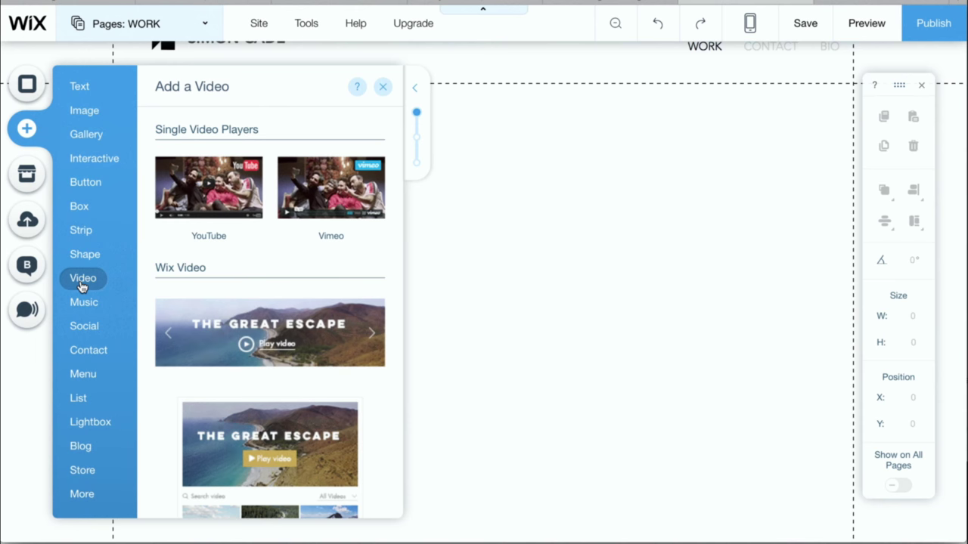
left_click(221, 183)
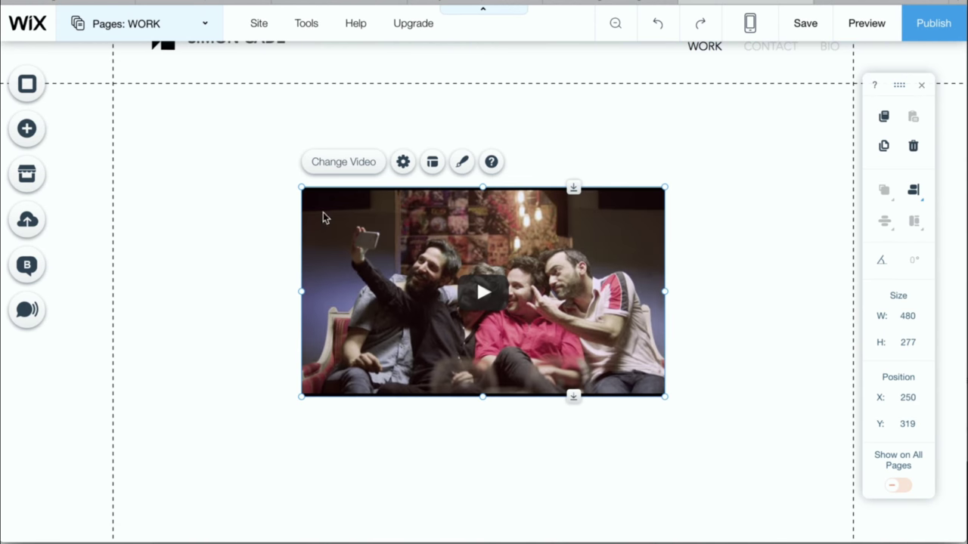
left_click_drag(420, 237, 119, 133)
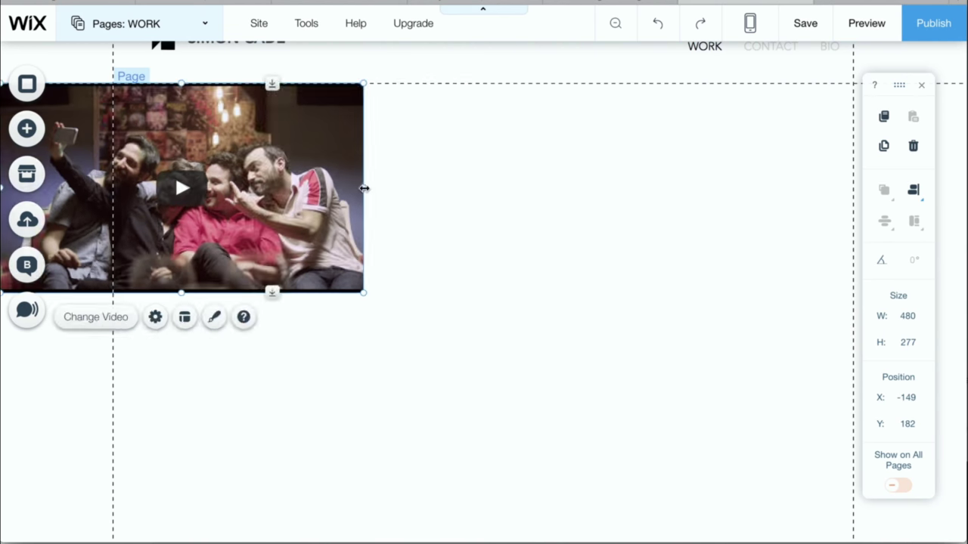
- Enlarge the YouTube player to 1265 px wide and 556 px high so it spans the full screen width
left_click_drag(363, 292, 800, 541)
scroll(757, 321, "up", 1)
scroll(757, 321, "down", 2)
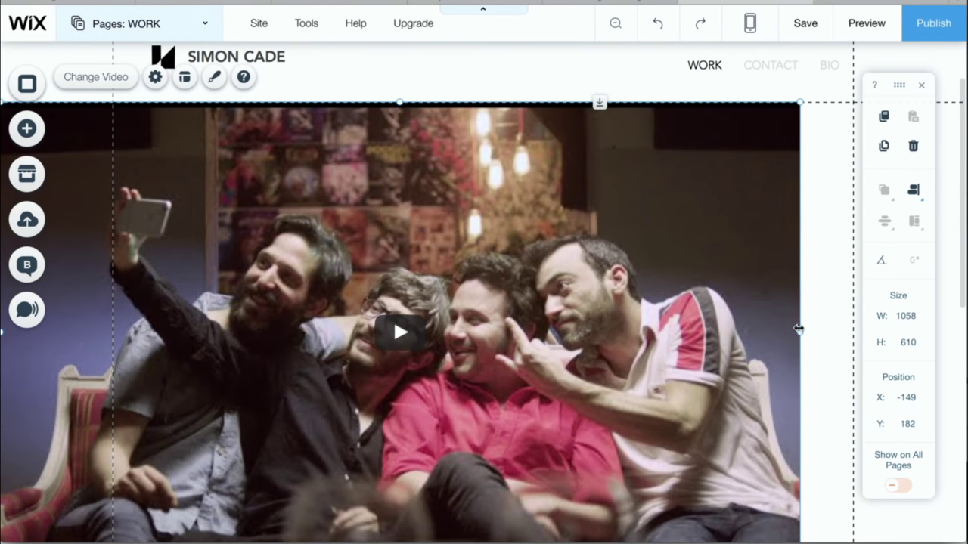
left_click_drag(799, 484, 728, 432)
scroll(732, 408, "up", 1)
left_click_drag(730, 316, 956, 324)
scroll(756, 272, "up", 1)
- Move the logo, site owner's name and navigation menu upward together within the header
mouse_move(717, 179)
left_mouse_down()
mouse_move(723, 162)
mouse_move(724, 177)
left_mouse_up()
left_click(244, 143)
left_click(163, 133, "shift")
left_click(704, 141, "shift")
key("Up")
key("Up")
key("Up")
key("Up")
key("Up")
key("Up")
key("Up")
key("Up")
key("Up")
key("Up")
key("Up")
key("Up")
key("Up")
key("Up")
key("Up")
key("Up")
key("Up")
key("Up")
key("Up")
key("Up")
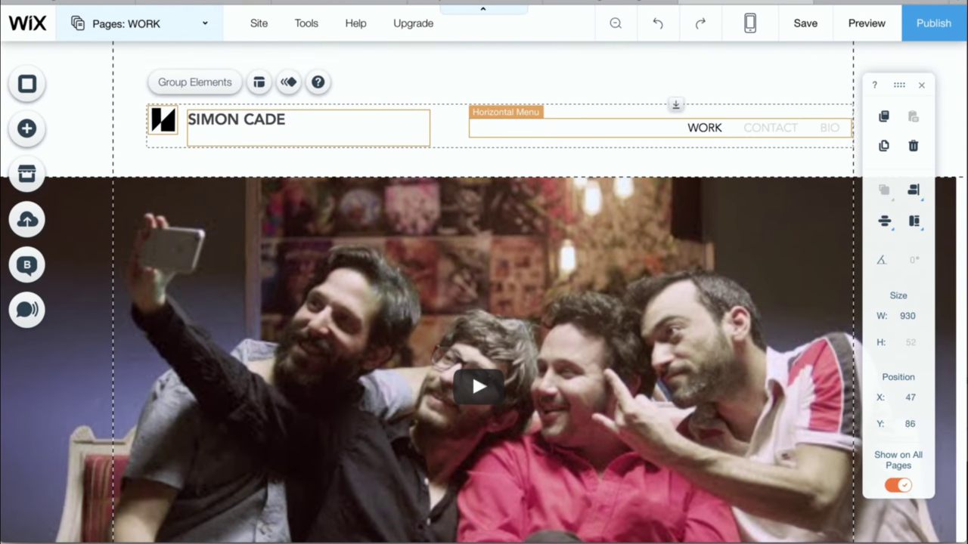
- Shorten the header to about 149 px high by raising its lower edge
left_click(715, 178)
left_click(718, 173)
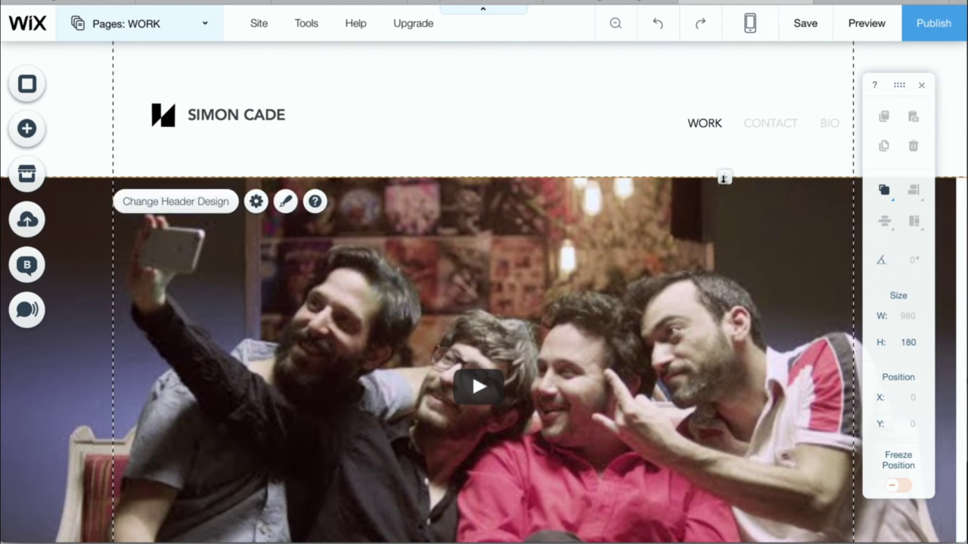
left_click_drag(724, 175, 724, 152)
left_click(587, 133)
- Replace the YouTube player's sample video by supplying another video web address, and check the live WORK page down to its footer
left_click(571, 259)
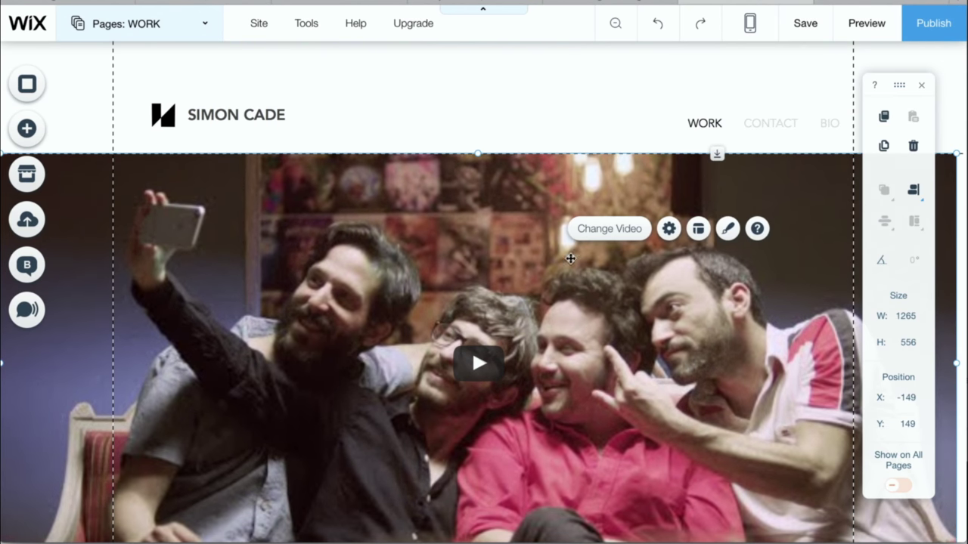
left_click(611, 232)
left_click(737, 298)
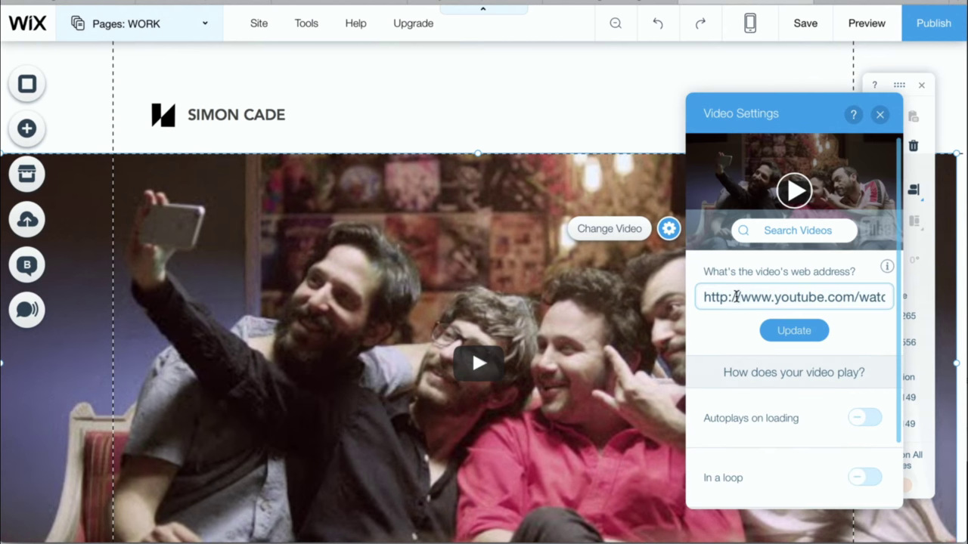
left_click(792, 330)
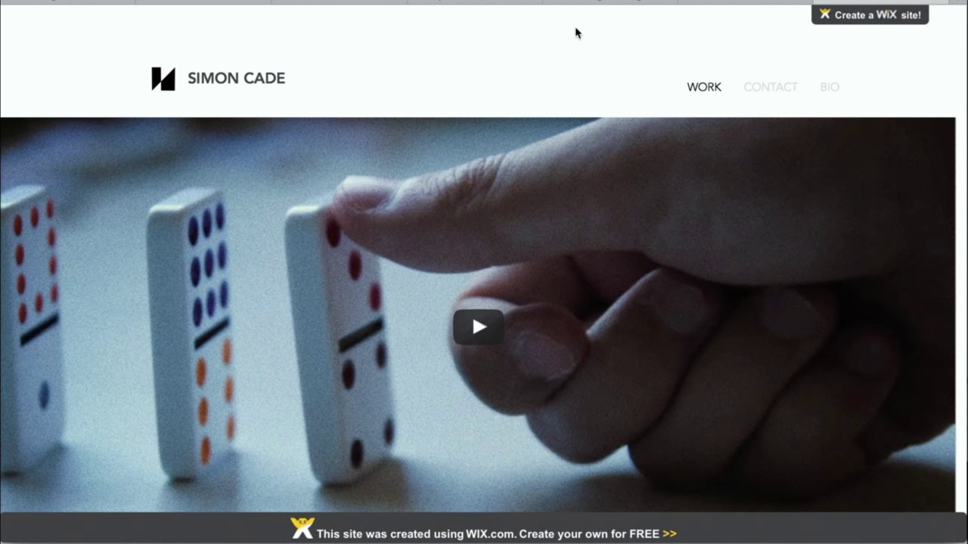
scroll(564, 82, "down", 3)
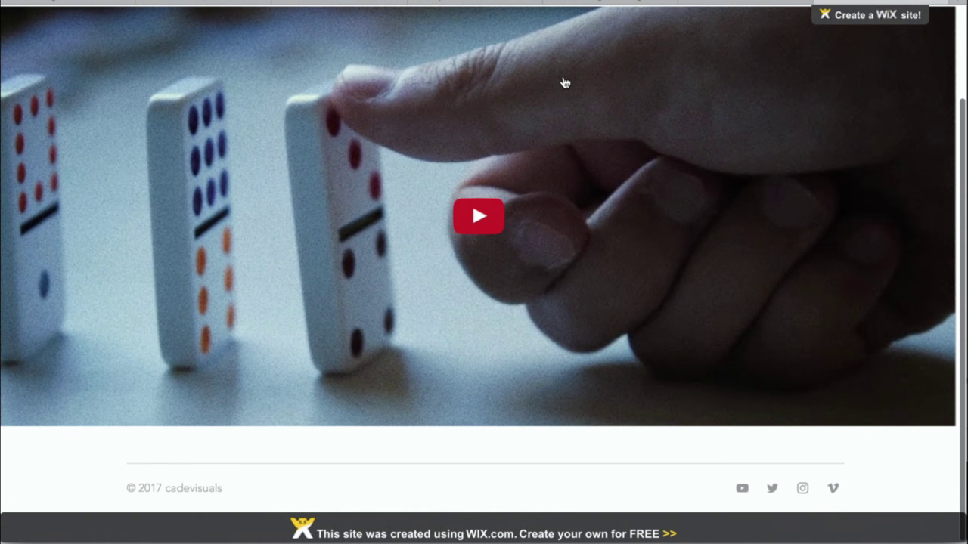
scroll(564, 81, "up", 3)
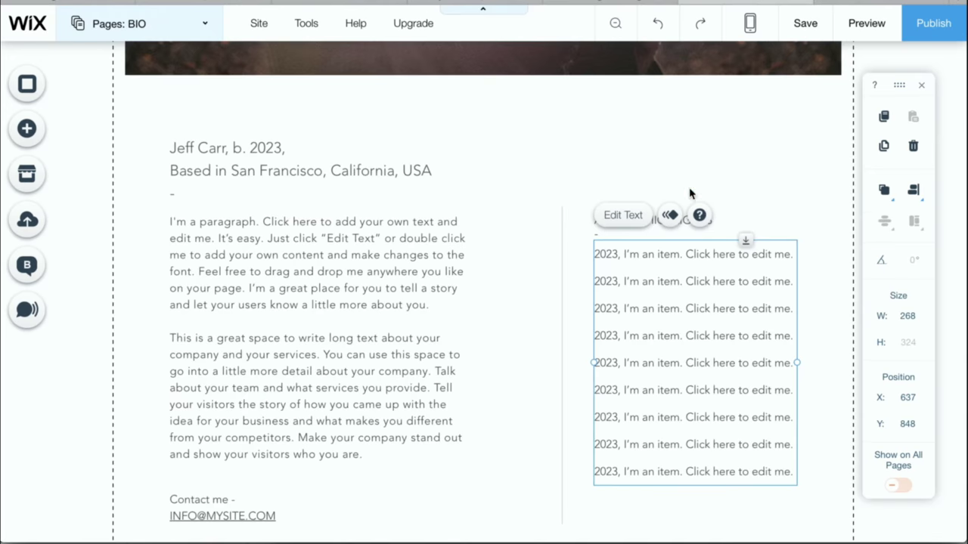
- Delete the list of dated items and the AWARDS/HIGHLIGHTS heading from the BIO page
scroll(689, 190, "up", 8)
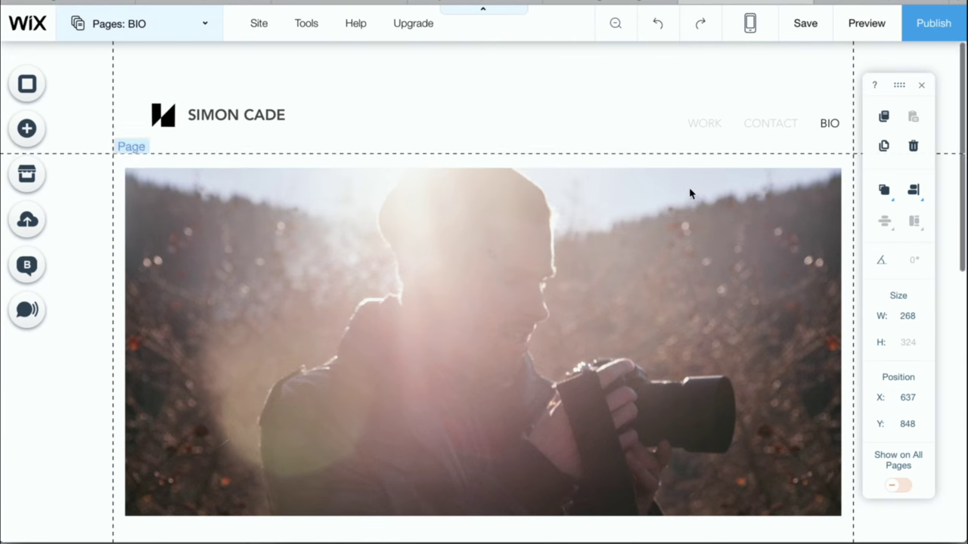
scroll(691, 222, "down", 8)
left_click(913, 150)
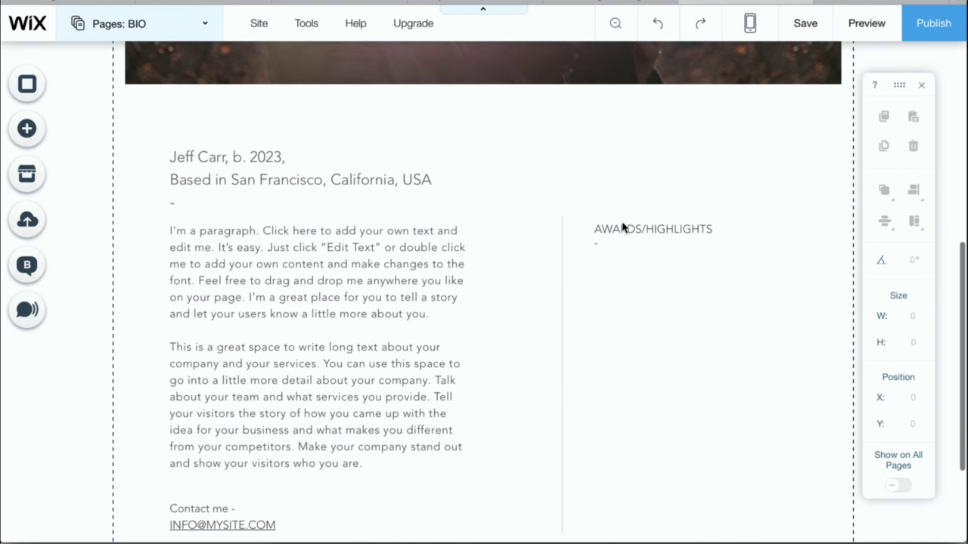
left_click(625, 229)
left_click(913, 148)
- Delete the large photographer image below the BIO page's header
scroll(454, 134, "up", 5)
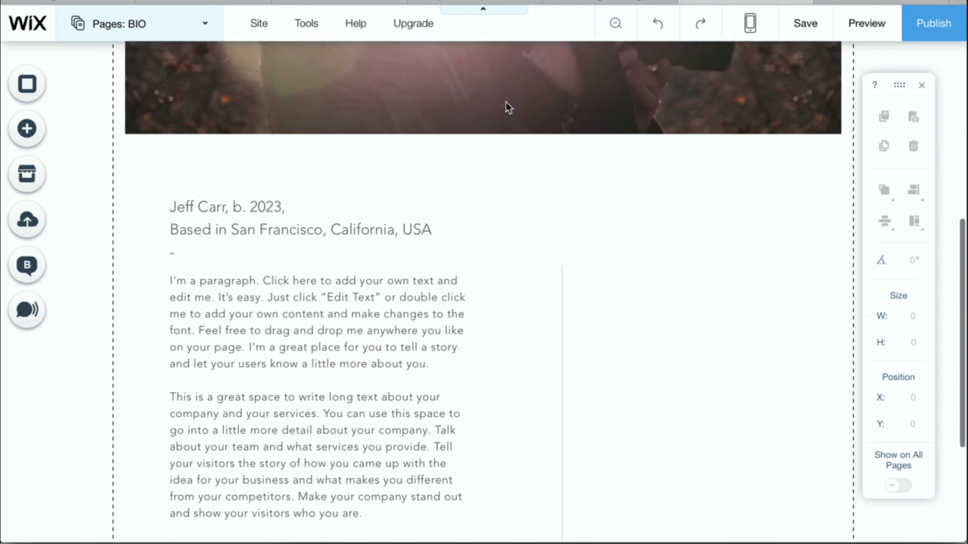
left_click(507, 178)
key("Delete")
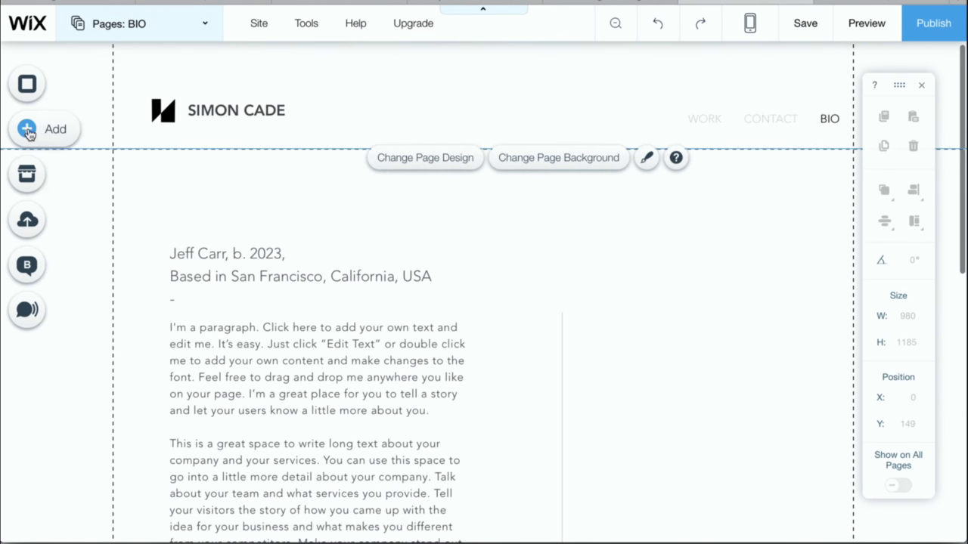
- Add an own portrait photo from the computer to the BIO page
left_click(27, 129)
left_click(229, 186)
left_click(865, 84)
left_click(381, 74)
double_click(381, 74)
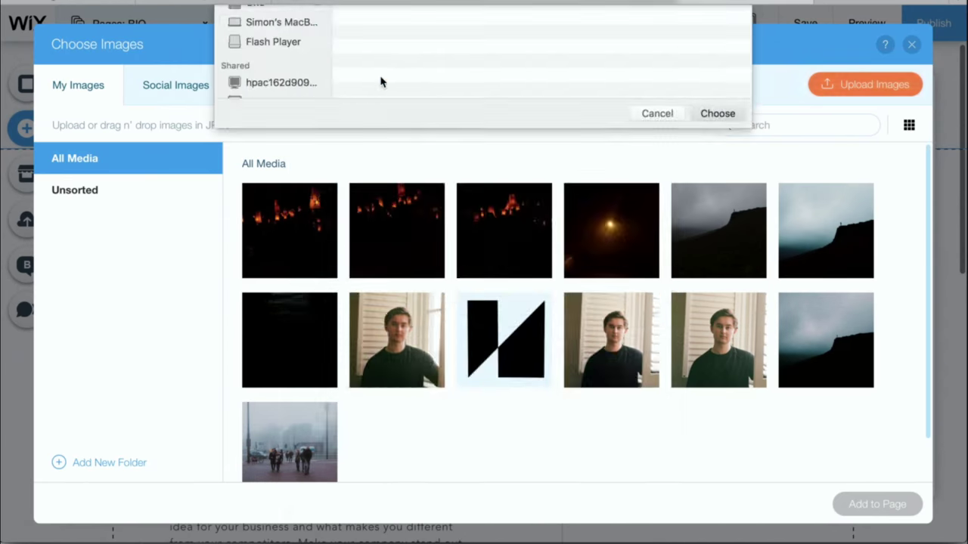
left_click(877, 505)
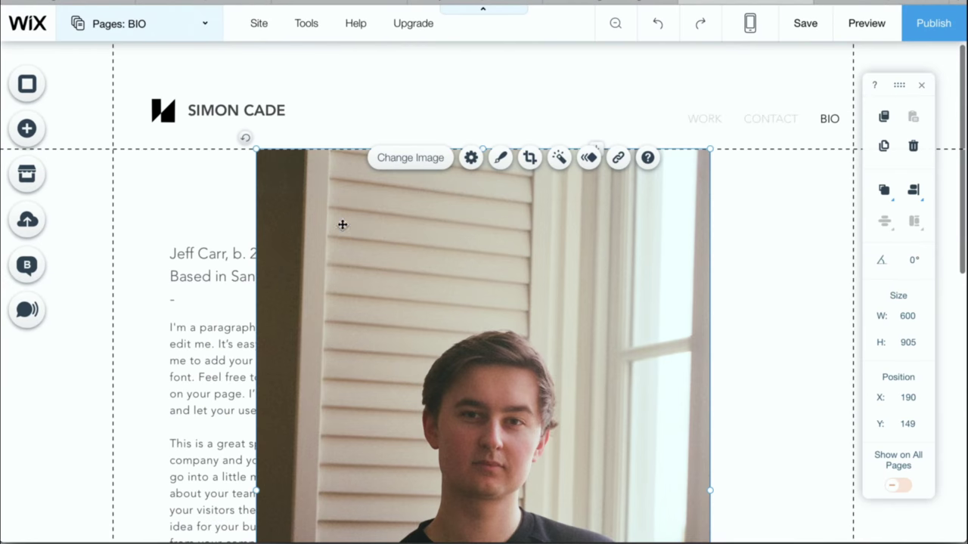
- Move the portrait photo to X 380, Y 149 so it meets the BIO page's right margin below the header
left_click(198, 217)
scroll(304, 274, "down", 2)
left_click_drag(309, 275, 453, 279)
scroll(340, 294, "down", 5)
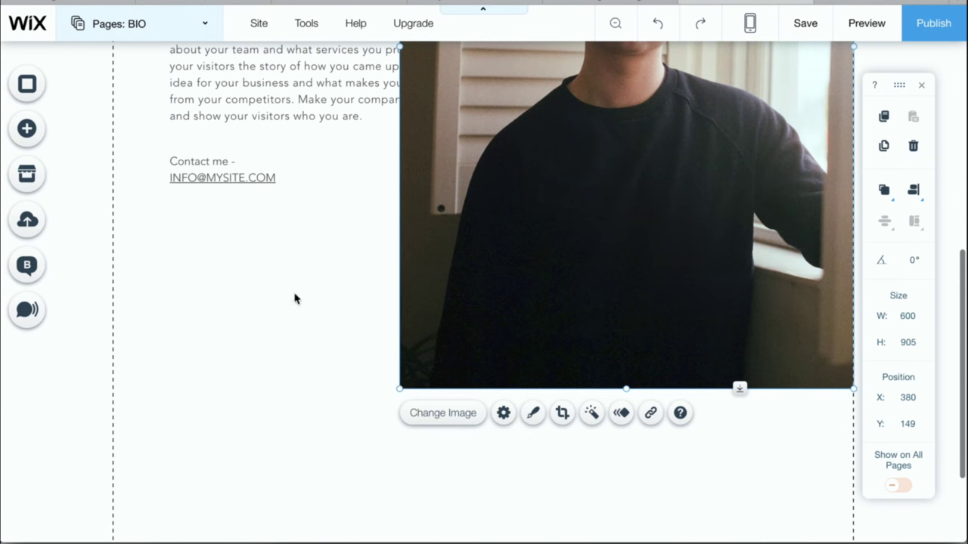
- Shrink the portrait photo to about 433 px wide, keeping it at the BIO page's right margin below the header
left_click_drag(400, 388, 466, 223)
scroll(492, 204, "up", 5)
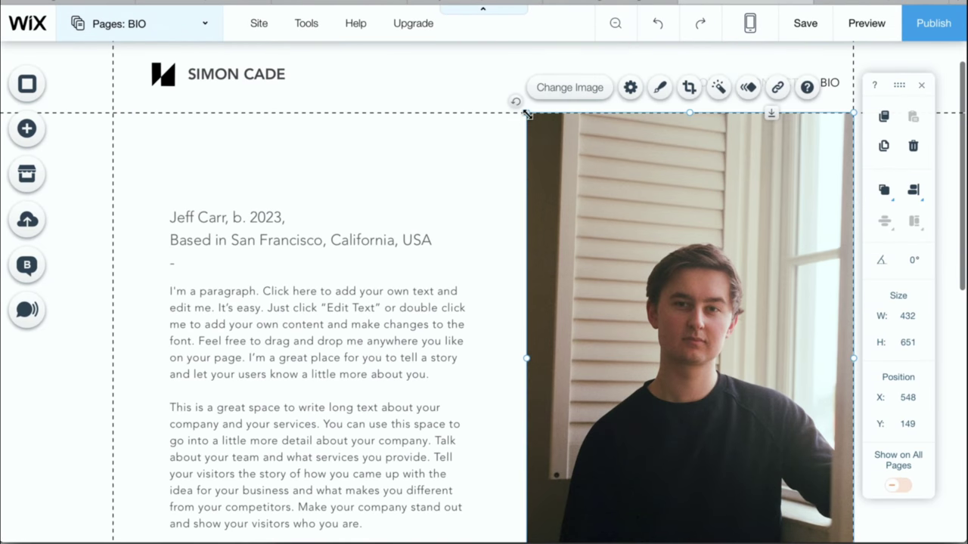
mouse_move(527, 113)
left_mouse_down()
mouse_move(544, 199)
mouse_move(510, 143)
mouse_move(523, 115)
left_mouse_up()
- Replace the BIO heading with the owner's name and location, and move the heading and paragraph slightly up
left_click(216, 220)
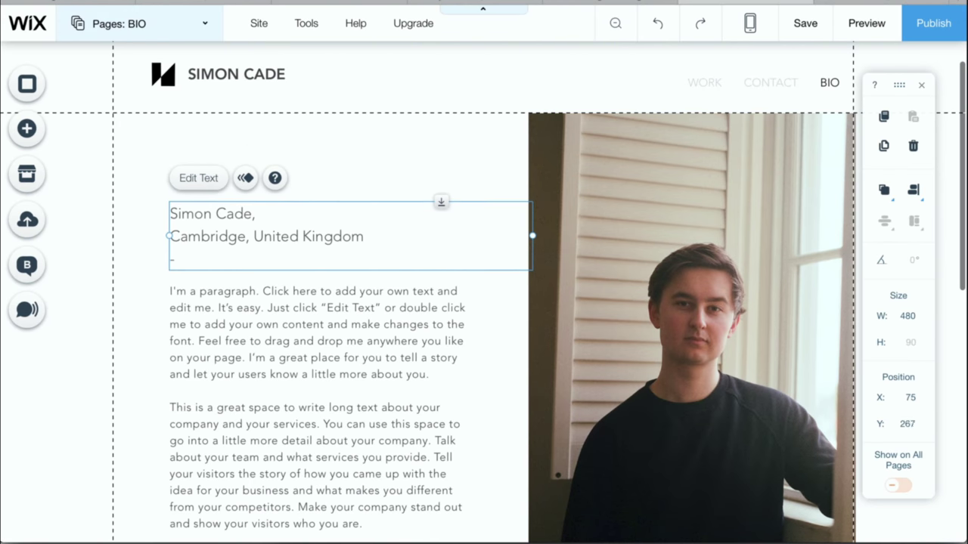
left_click(317, 333)
key("Up")
key("Up")
key("Up")
key("Up")
key("Up")
key("Up")
key("Up")
key("Up")
key("Up")
key("Up")
key("Up")
key("Up")
key("Up")
key("Up")
key("Up")
key("Up")
key("Up")
key("Up")
left_click(302, 208)
scroll(318, 303, "down", 3)
scroll(283, 268, "down", 5)
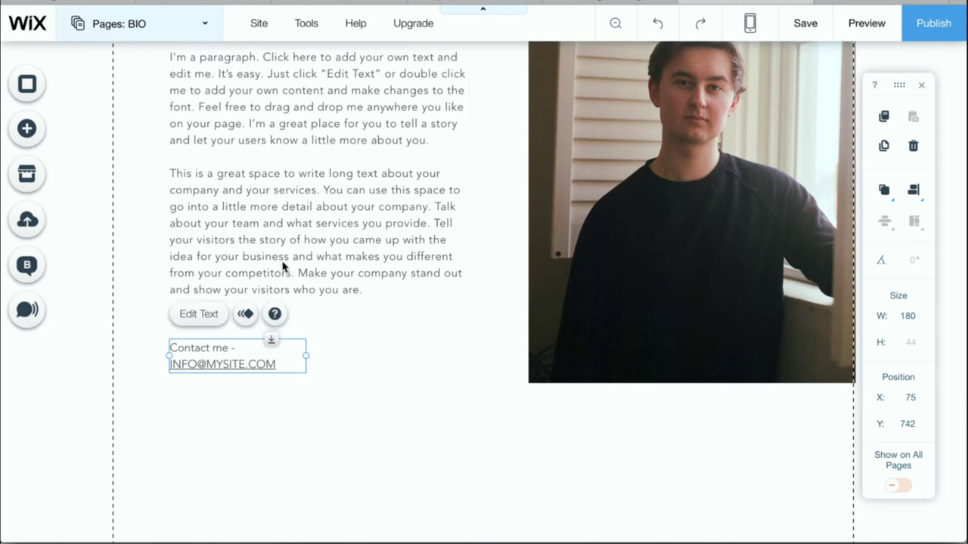
scroll(691, 224, "up", 4)
scroll(668, 147, "up", 5)
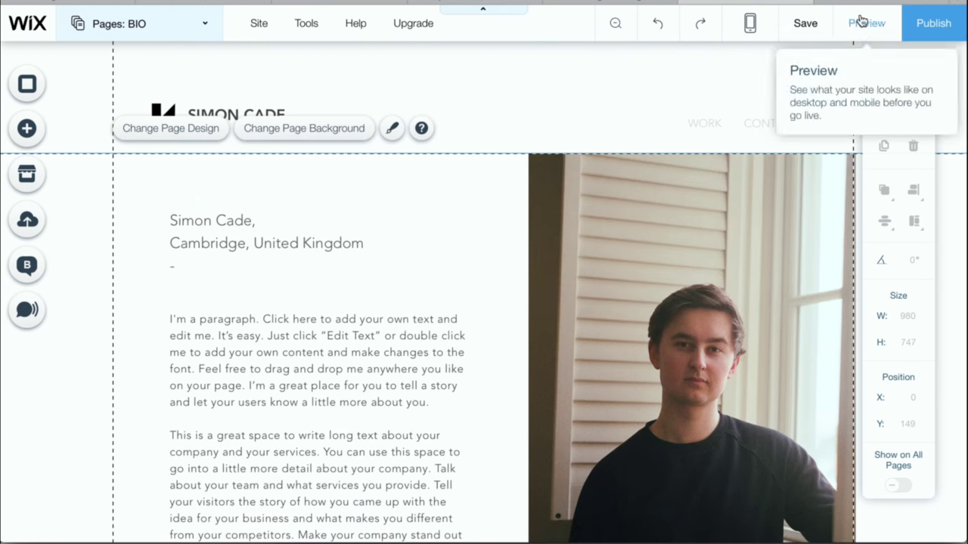
- Crop the portrait photo at its upper and lower edges to about 433 by 566 px
left_click_drag(686, 154, 685, 162)
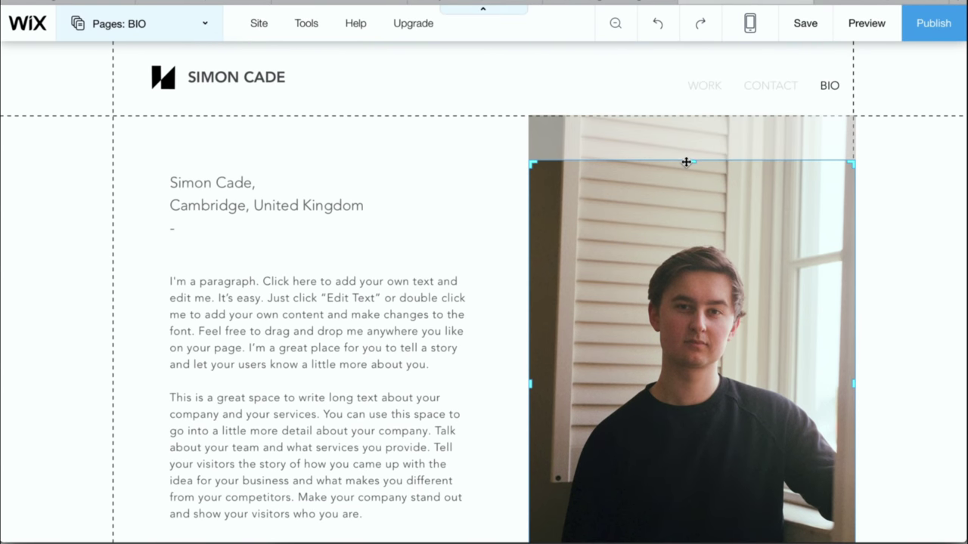
scroll(660, 210, "down", 2)
left_click_drag(692, 505, 694, 474)
scroll(466, 155, "up", 3)
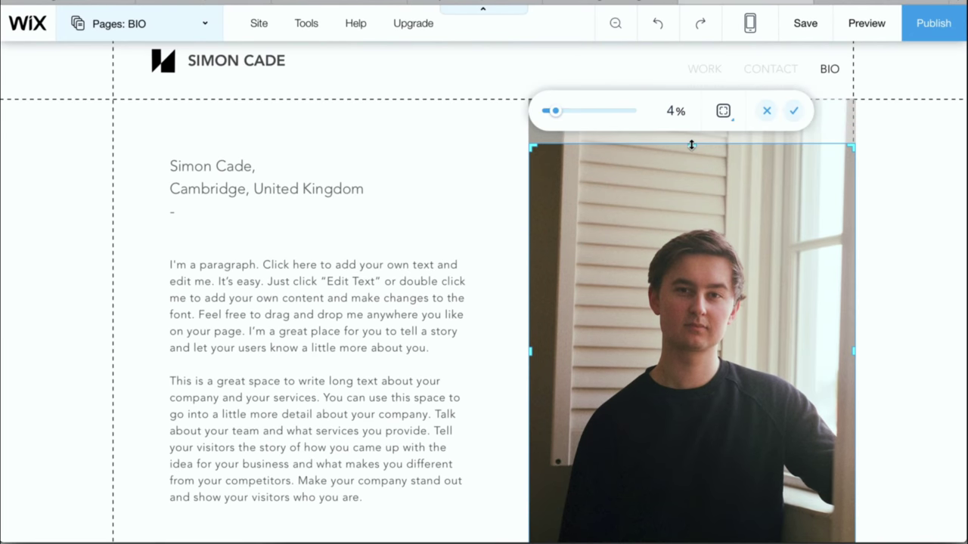
left_click_drag(691, 145, 687, 135)
scroll(456, 249, "down", 3)
scroll(456, 249, "up", 1)
scroll(519, 426, "up", 2)
left_click(794, 156)
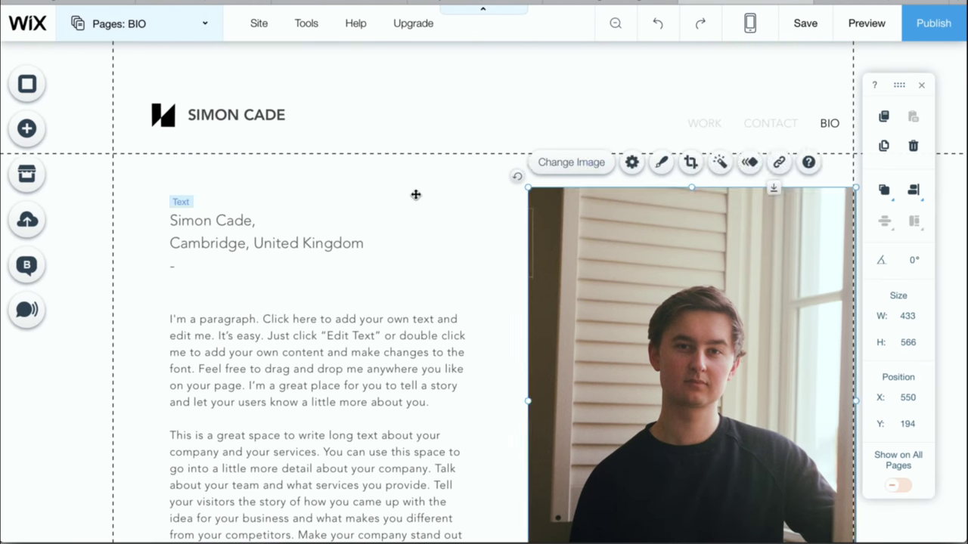
- View the site outside the editor and check its BIO, CONTACT and WORK pages, including the WORK page zoomed out
left_click(417, 194)
scroll(402, 295, "down", 1)
scroll(402, 295, "down", 3)
scroll(391, 220, "up", 2)
left_click(598, 259)
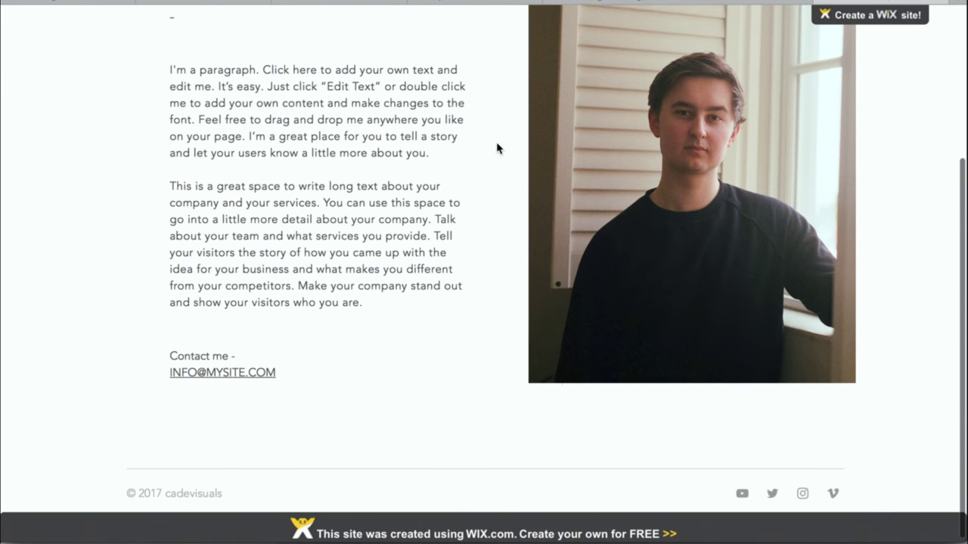
scroll(497, 147, "up", 3)
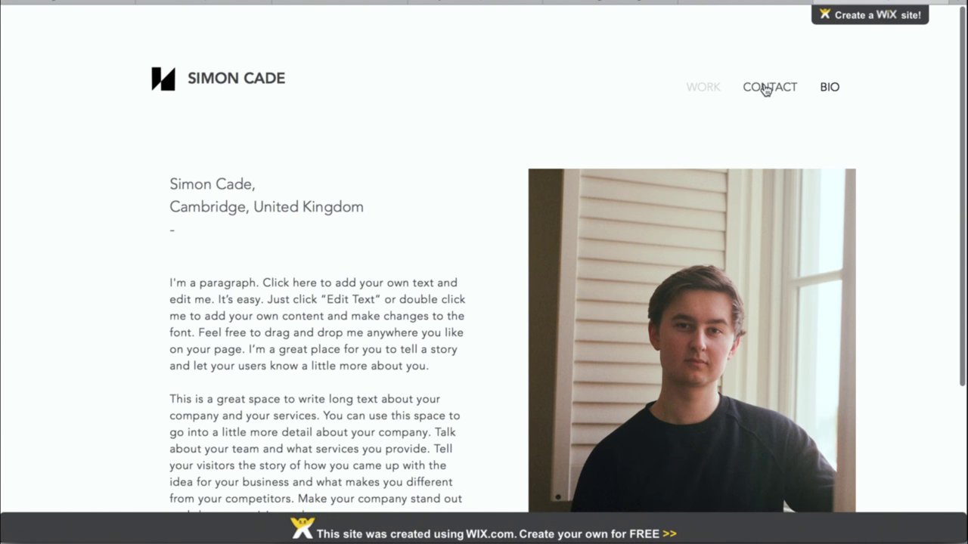
left_click(766, 88)
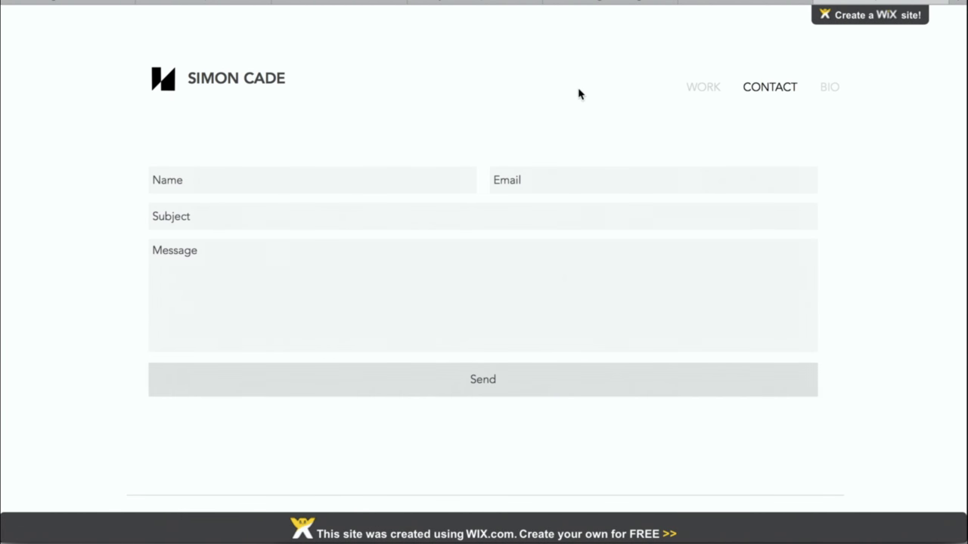
left_click(703, 88)
scroll(495, 71, "down", 3)
scroll(496, 72, "up", 1)
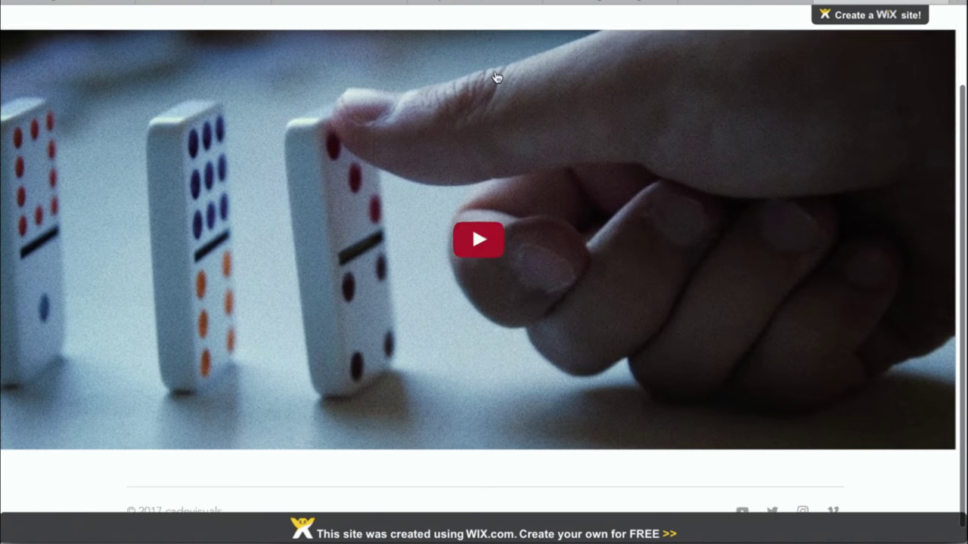
scroll(495, 74, "up", 2)
key("super+minus")
key("super+minus")
key("super+plus")
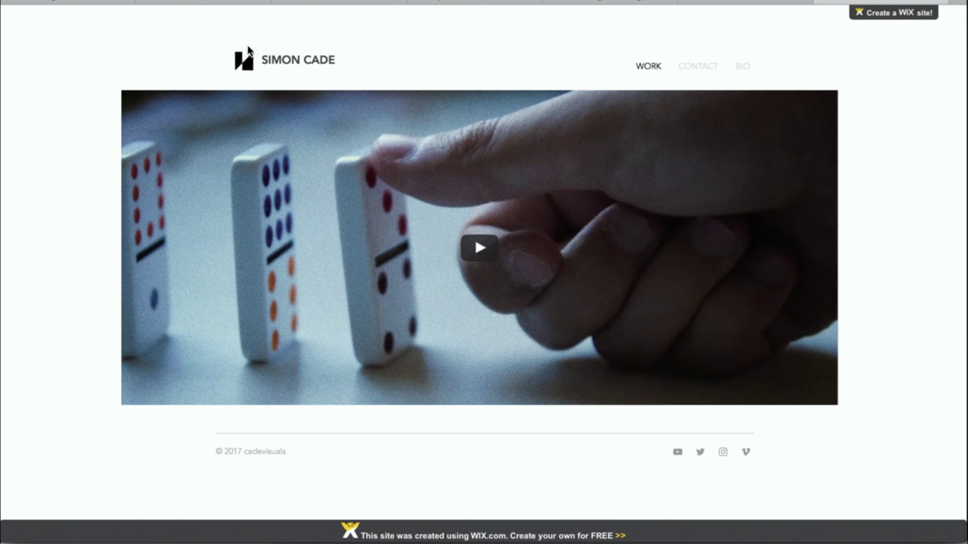
left_click(697, 66)
left_click(744, 68)
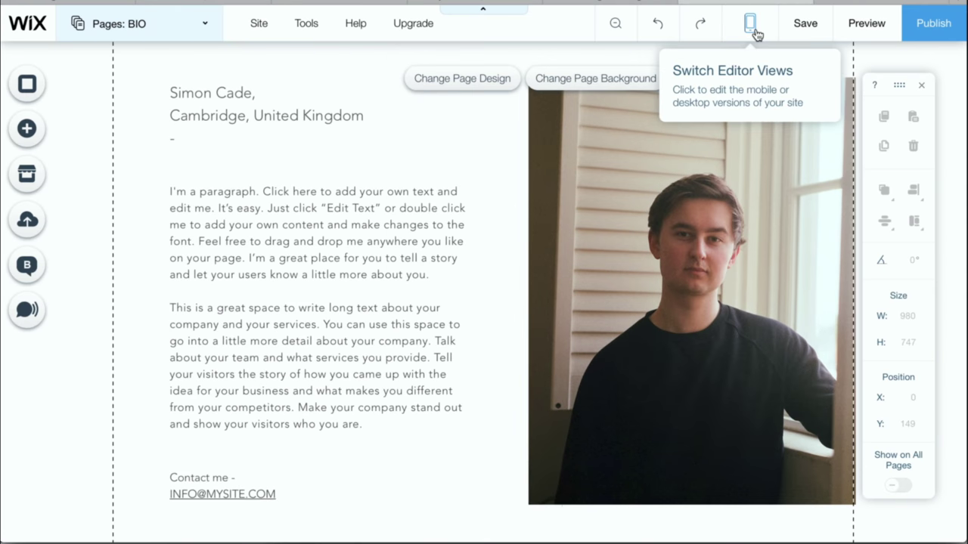
- Switch to the mobile version of the site and inspect the BIO page's layout from header to footer
left_click(752, 32)
left_click(448, 119)
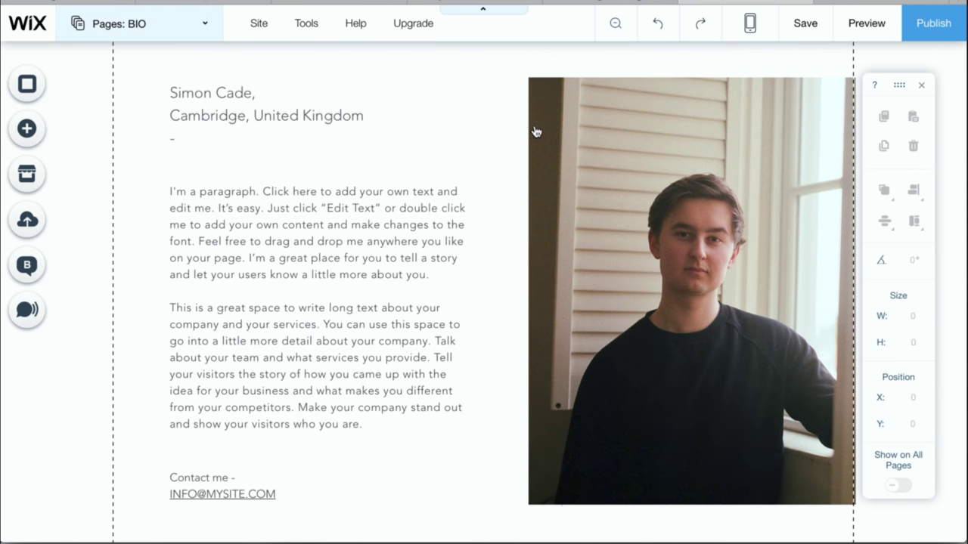
scroll(552, 268, "up", 3)
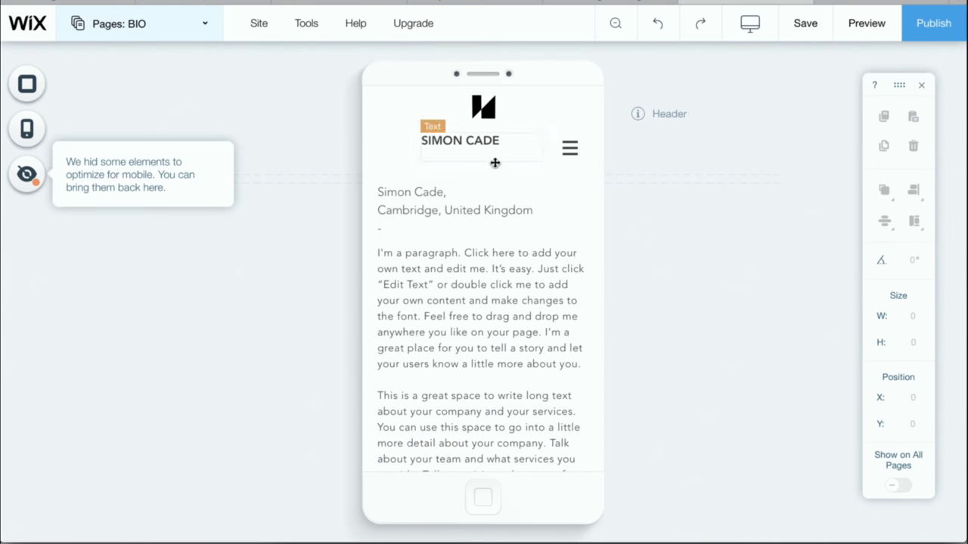
scroll(516, 211, "down", 10)
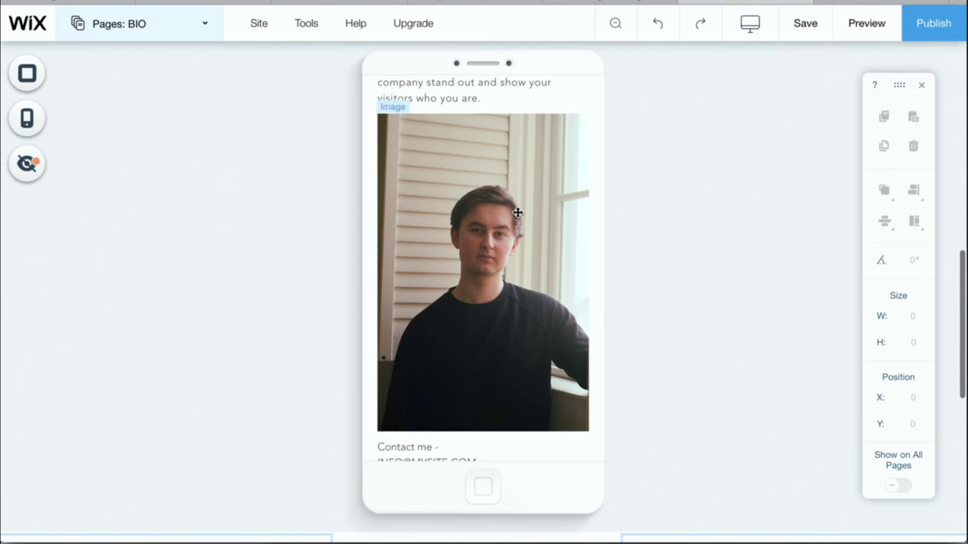
scroll(518, 212, "down", 3)
scroll(517, 212, "up", 10)
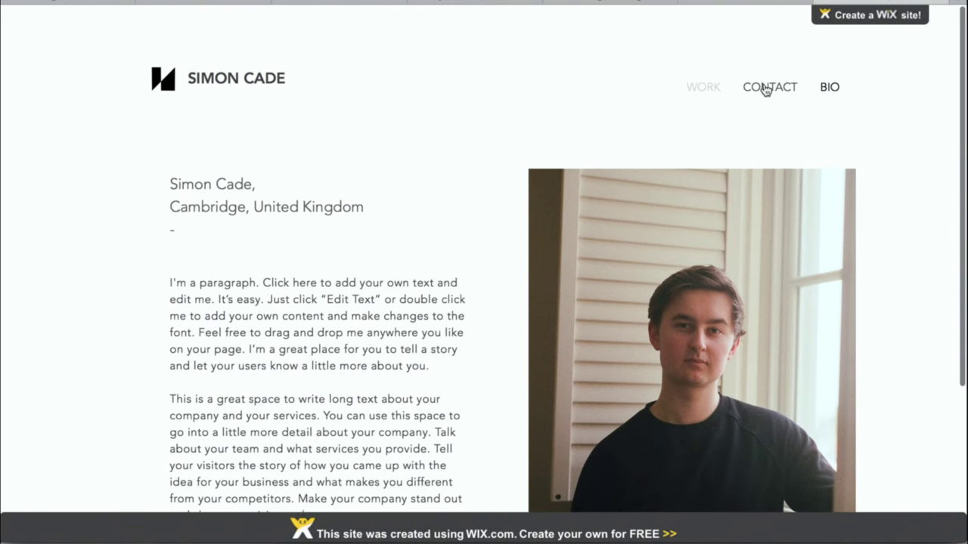
- Check the CONTACT form and the WORK video page once more on the site outside the editor
left_click(766, 89)
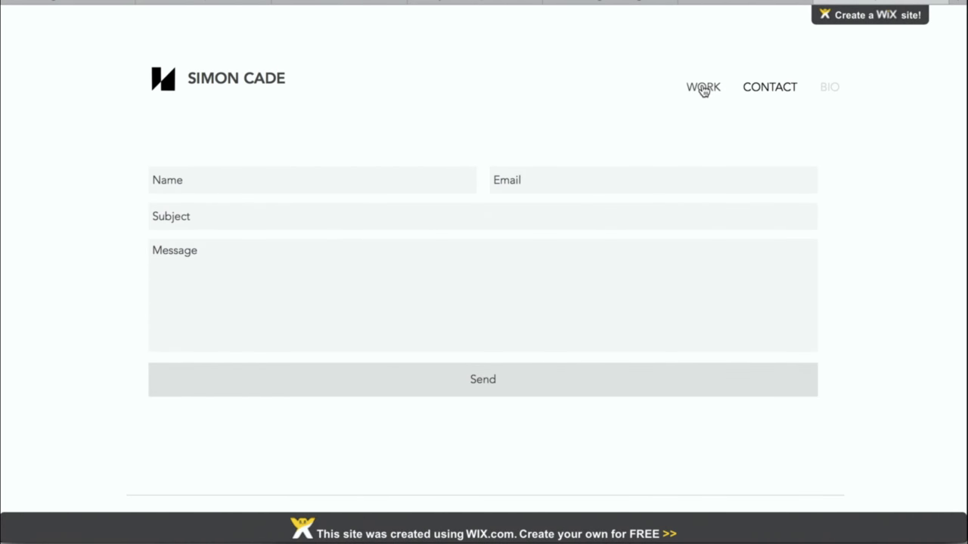
left_click(703, 88)
scroll(497, 78, "down", 2)
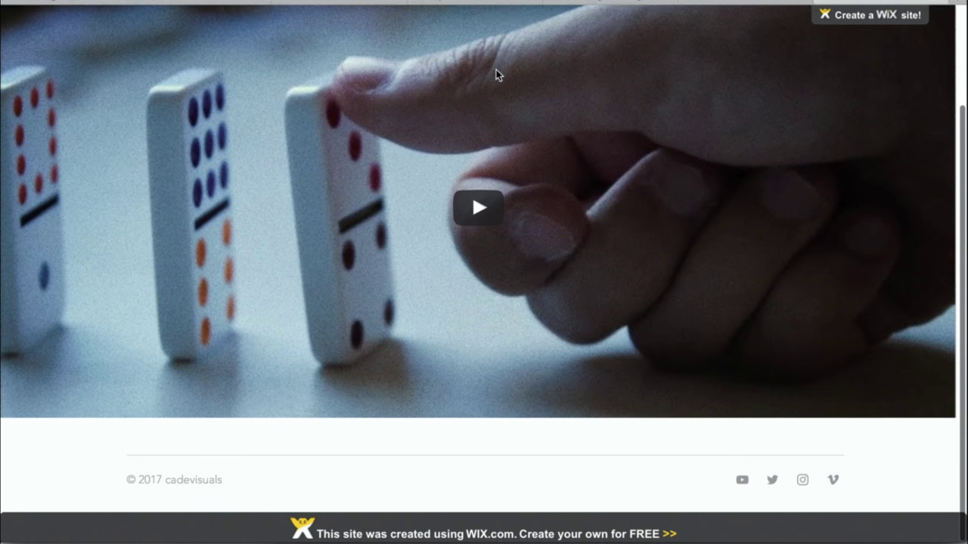
scroll(495, 78, "up", 3)
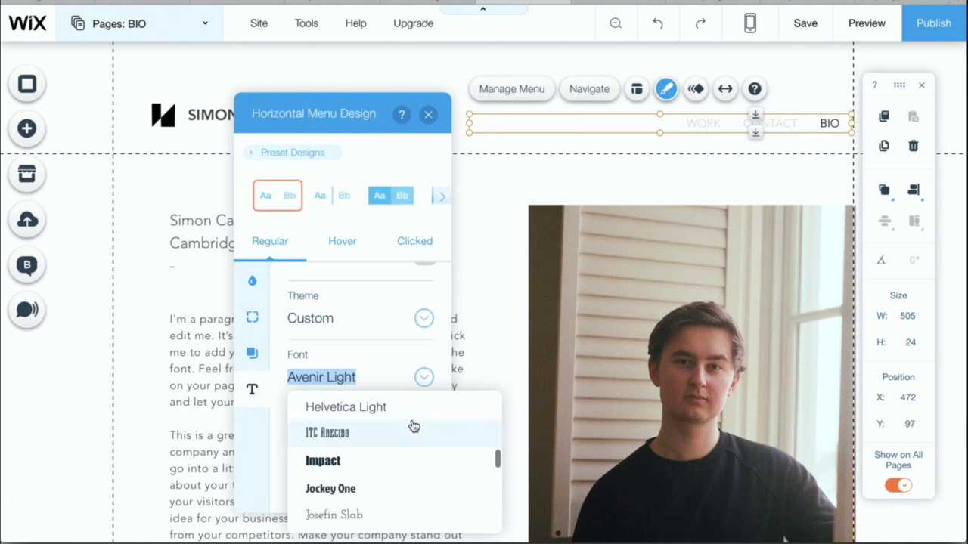
- Set the header navigation menu's font to Open Sans
scroll(408, 454, "down", 3)
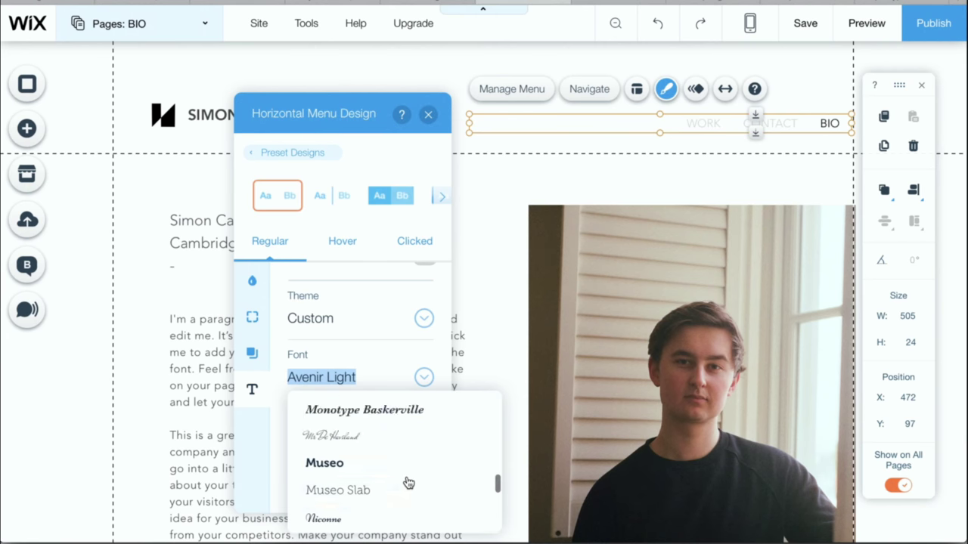
scroll(408, 477, "down", 4)
left_click(347, 434)
- Rename the three site pages in mixed case as Work, Contact and Bio
left_click(139, 23)
left_click(107, 139)
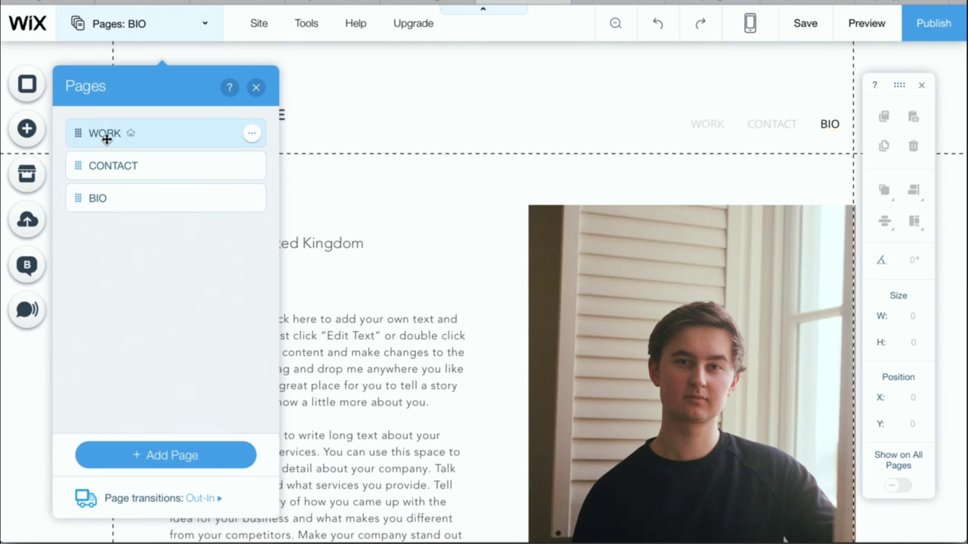
double_click(107, 140)
left_click(120, 132)
key("BackSpace")
key("BackSpace")
key("BackSpace")
type("ork")
double_click(144, 164)
left_click(107, 166)
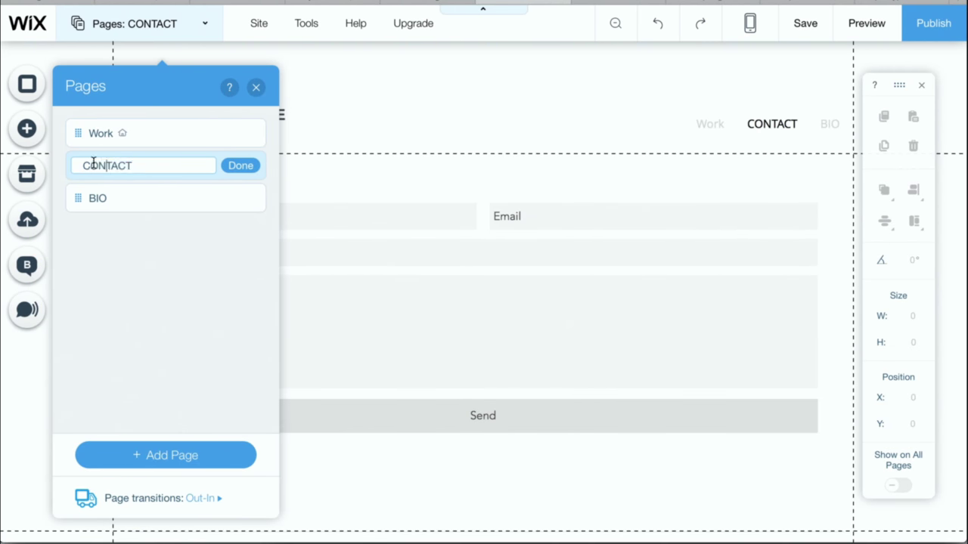
type("Contact")
left_click(114, 198)
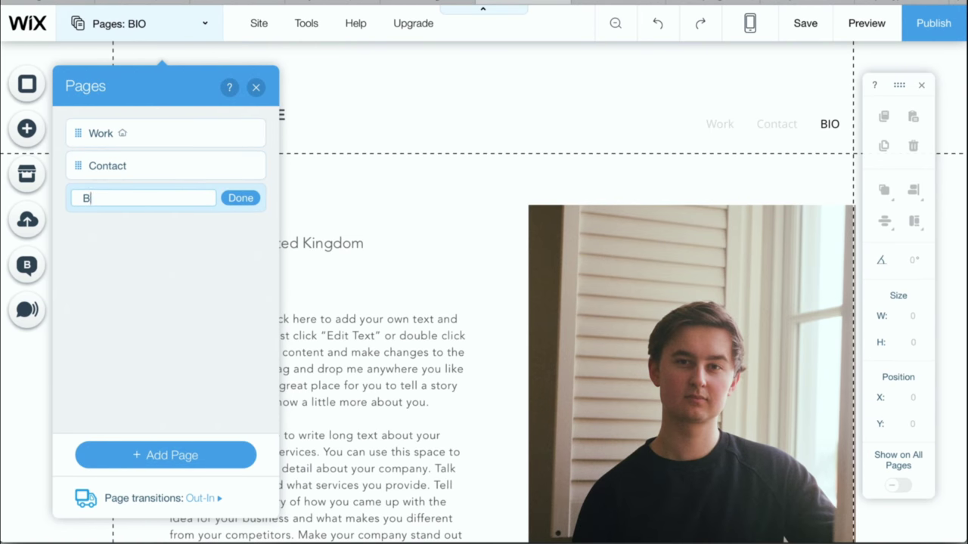
left_click(256, 87)
- Change the font of the Bio page's paragraph text to a Helvetica typeface
scroll(389, 326, "down", 2)
left_click(388, 326)
scroll(489, 263, "up", 2)
scroll(488, 262, "down", 1)
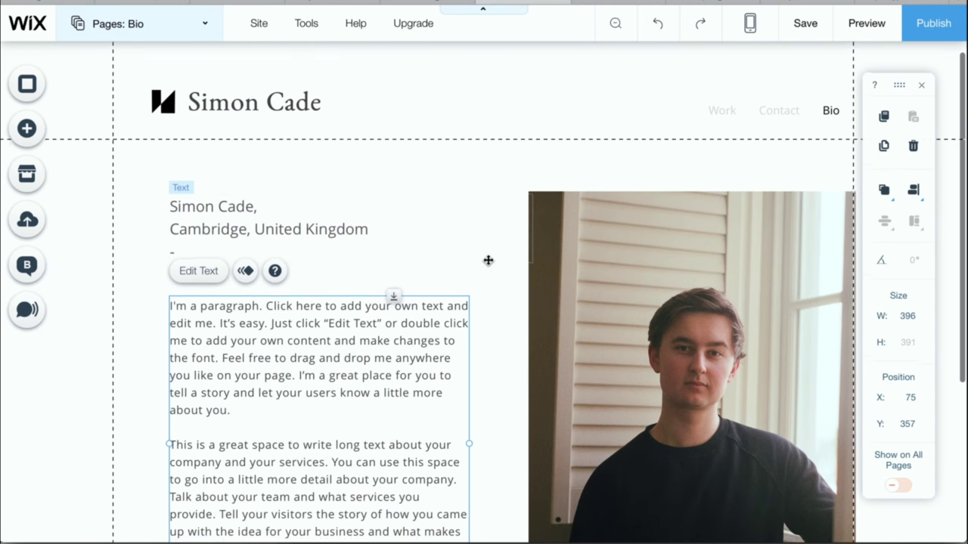
left_click(198, 264)
left_click(552, 248)
scroll(602, 351, "up", 8)
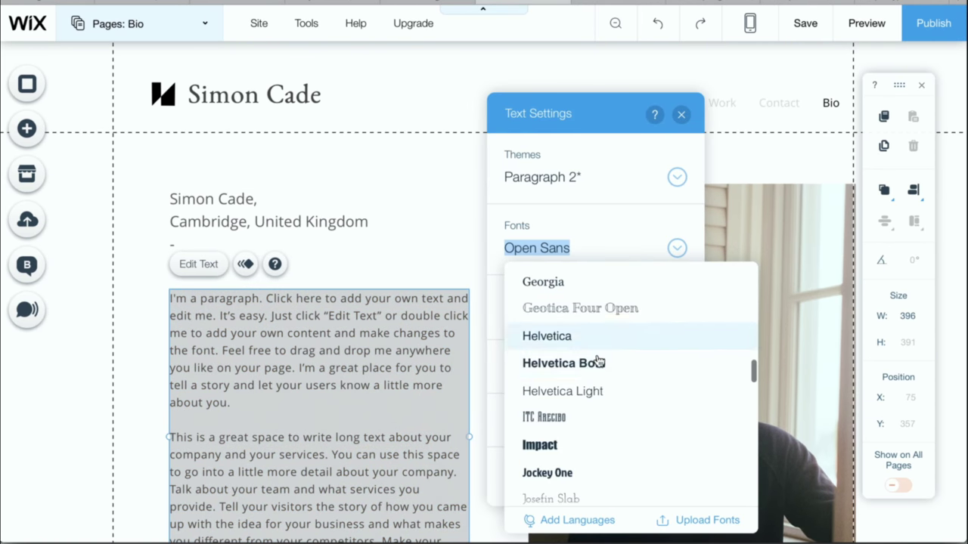
left_click(585, 340)
left_click(585, 248)
left_click(583, 328)
left_click(449, 265)
- Set the character spacing of the Bio page's paragraph text to -0.03
scroll(417, 309, "down", 3)
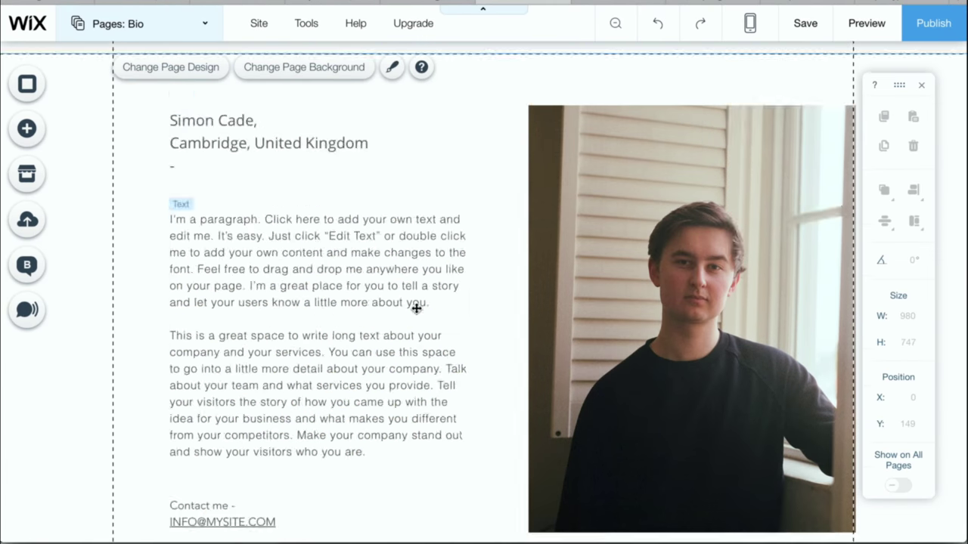
left_click(271, 393)
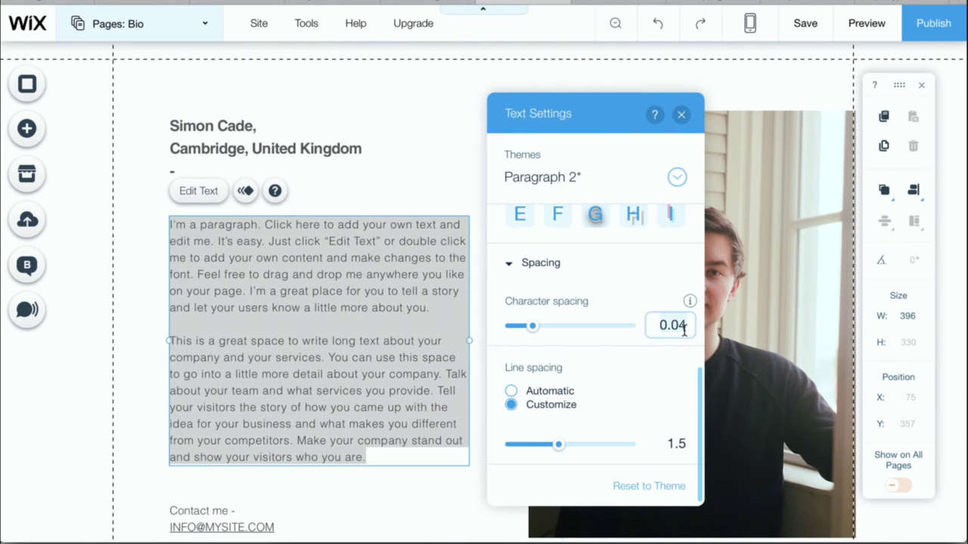
key("BackSpace")
key("BackSpace")
key("BackSpace")
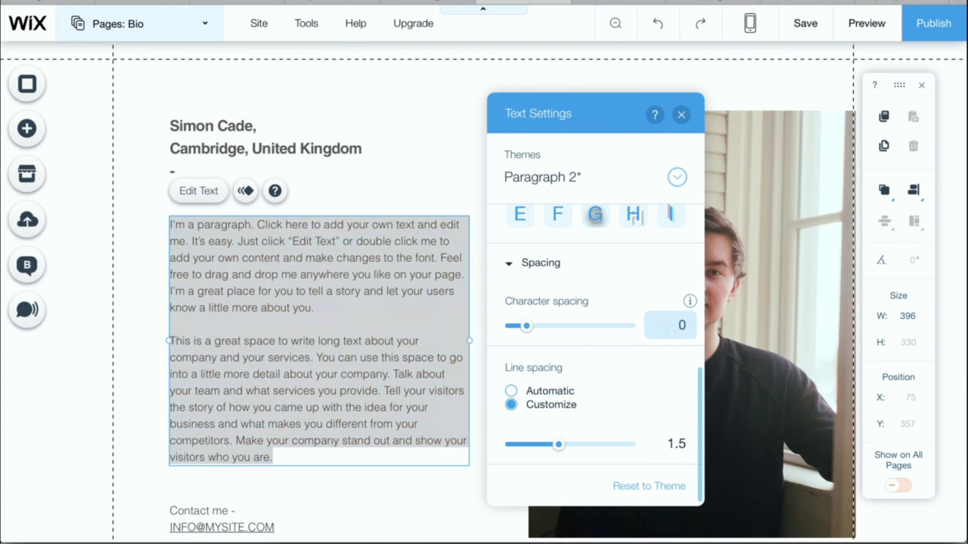
key("Return")
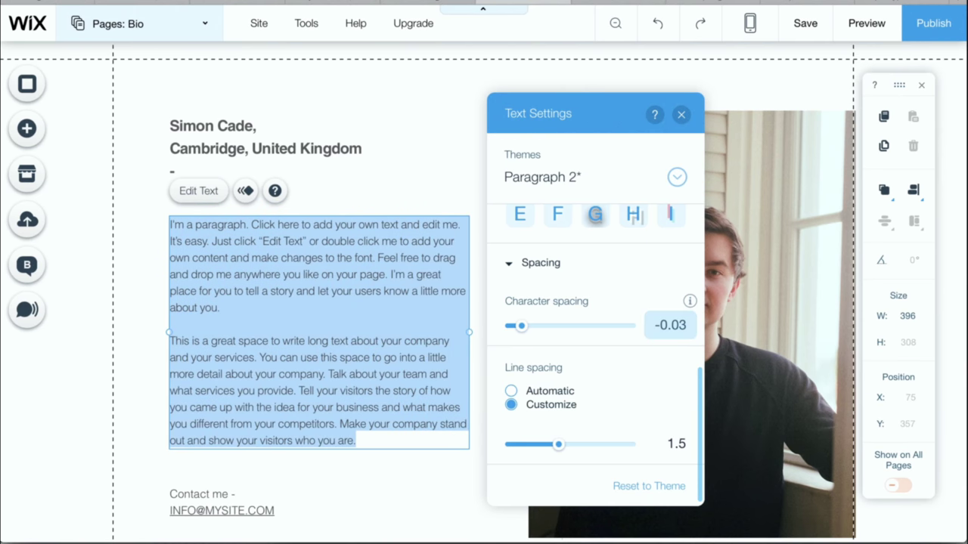
left_click(140, 296)
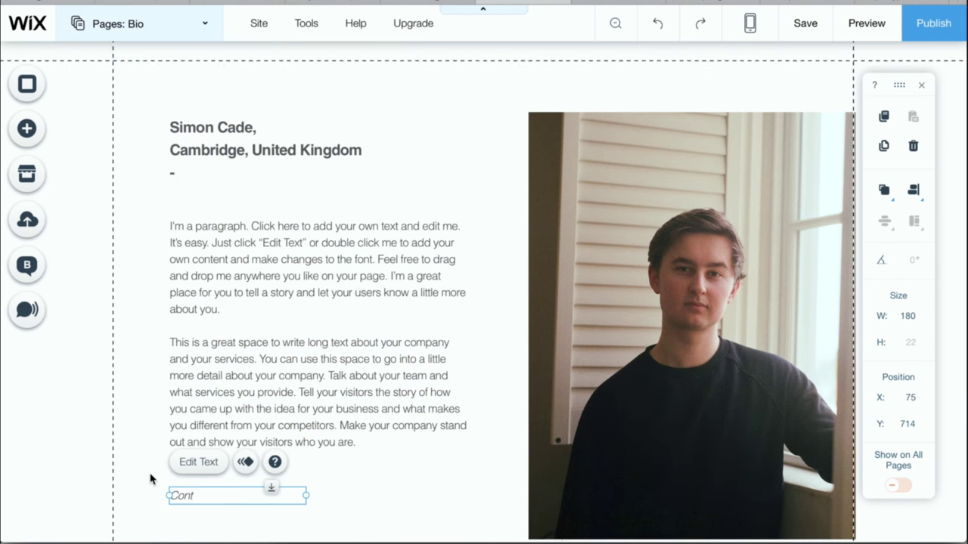
- Browse the library of elements that can be added to the page
left_click(149, 474)
left_click(26, 128)
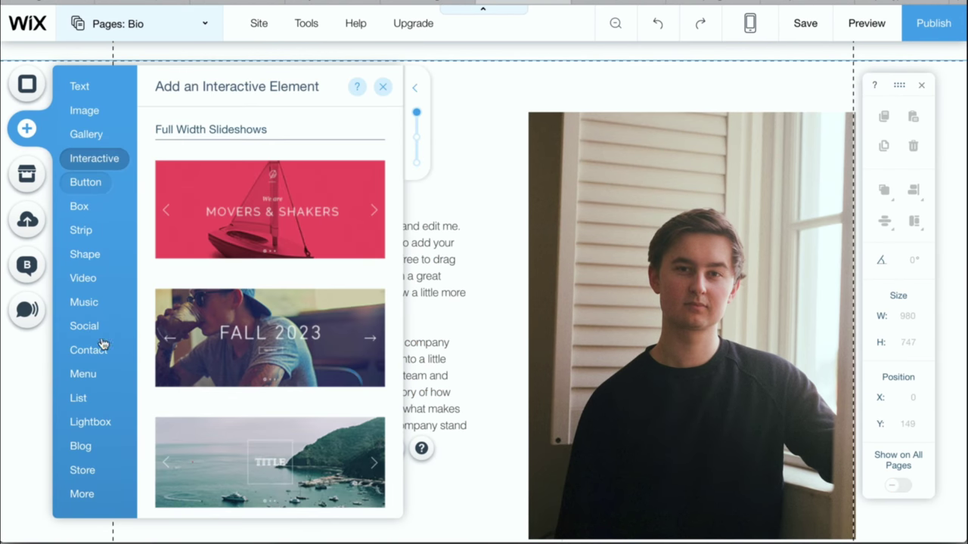
mouse_move(100, 335)
scroll(230, 292, "down", 3)
left_click_drag(229, 292, 248, 117)
left_click(249, 185)
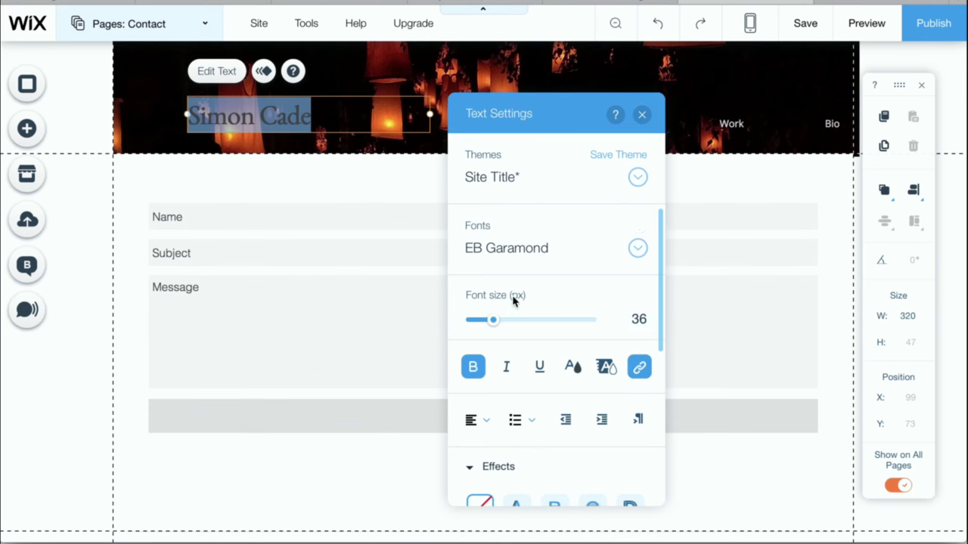
- Set the header site title's text colour to white, #FFFFFF
scroll(484, 345, "down", 3)
scroll(562, 156, "up", 3)
scroll(533, 317, "down", 3)
scroll(534, 317, "up", 5)
left_click(572, 366)
left_click(458, 229)
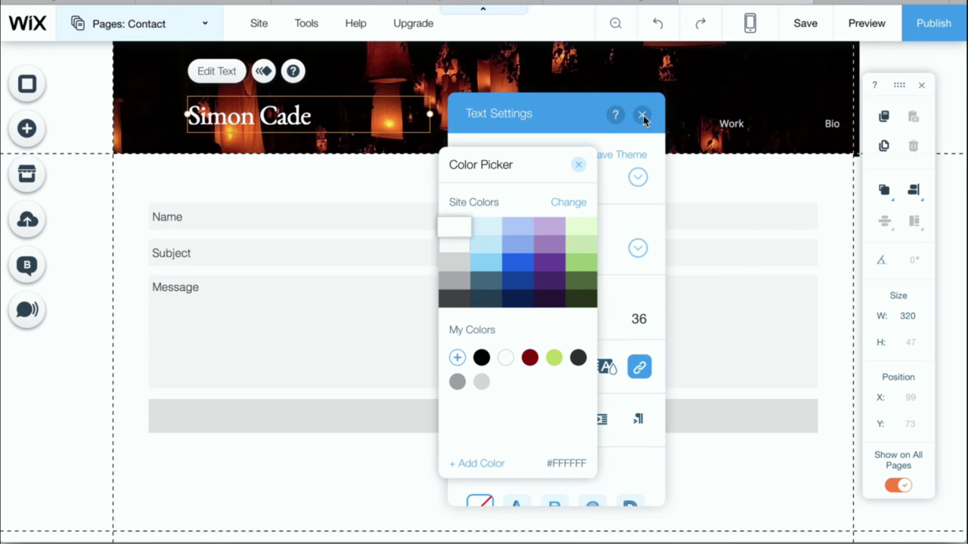
left_click(642, 114)
- Replace the header's lantern photo with the photo of a figure on a dark cliff
left_click(330, 189)
left_click(466, 89)
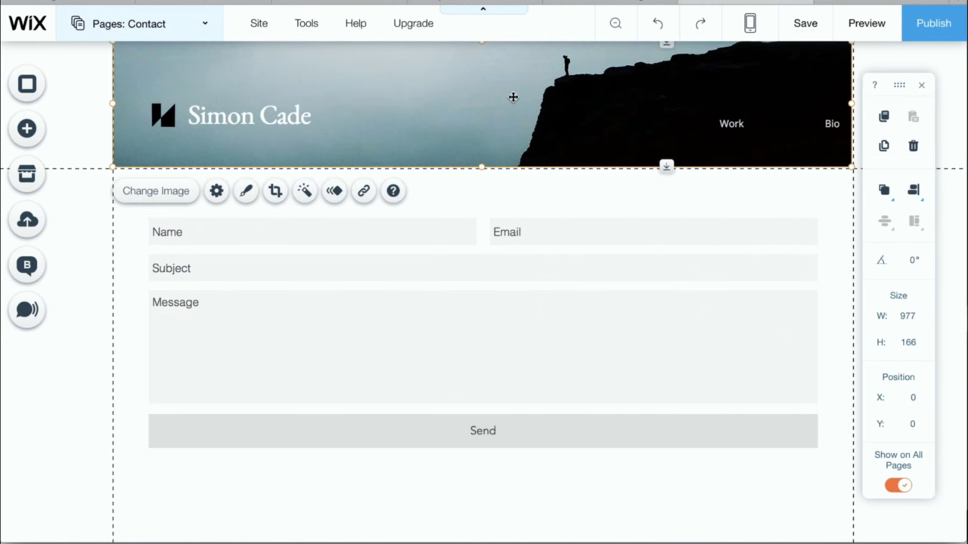
- Try to reposition the crop of the header's cliff photo
left_click(275, 190)
left_click_drag(487, 106, 497, 135)
left_click(380, 199)
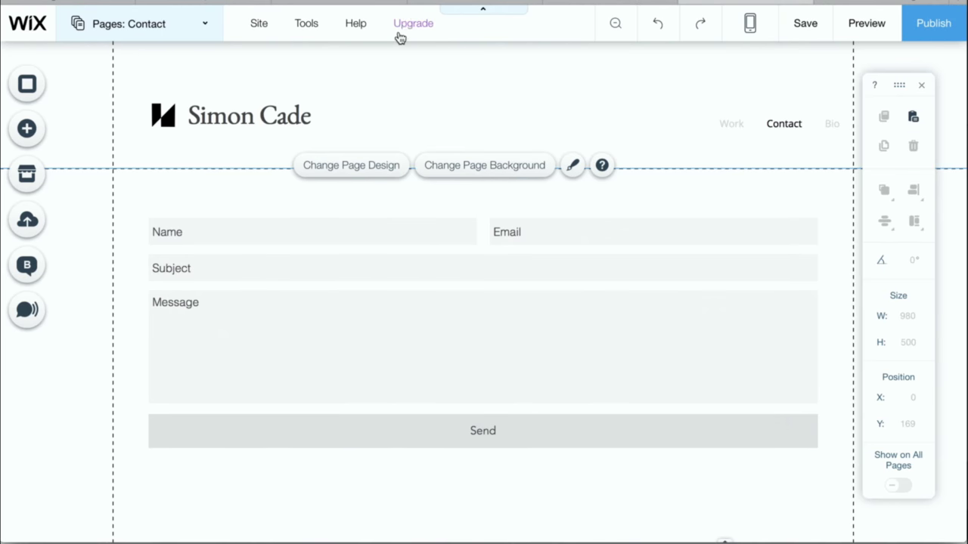
- Open the comparison of premium upgrade plans and review their prices and features, including the Unlimited plan
mouse_move(406, 27)
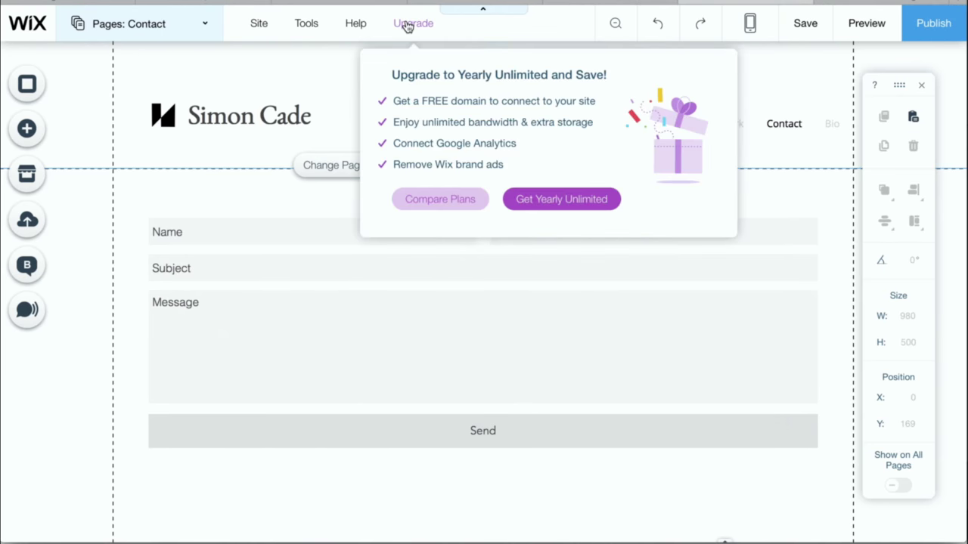
left_click(466, 206)
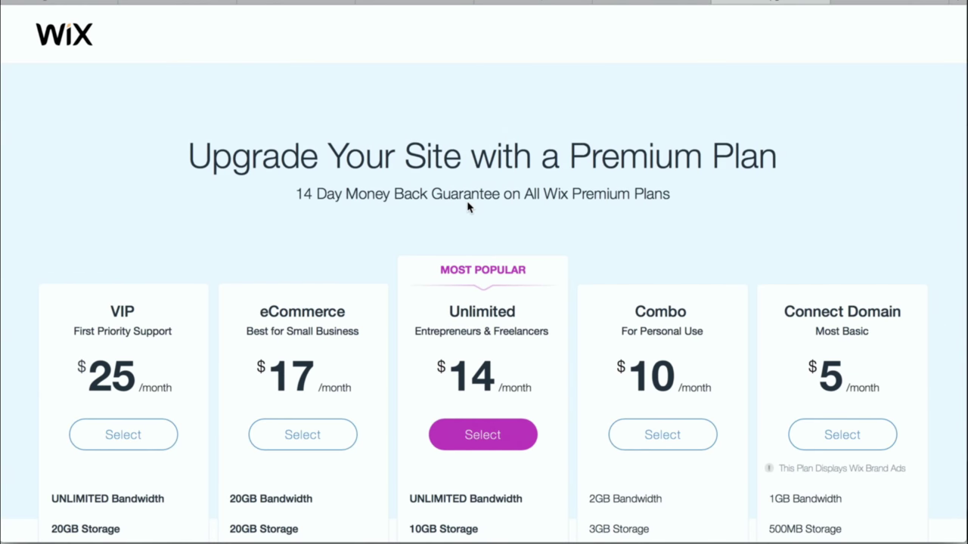
scroll(468, 207, "down", 4)
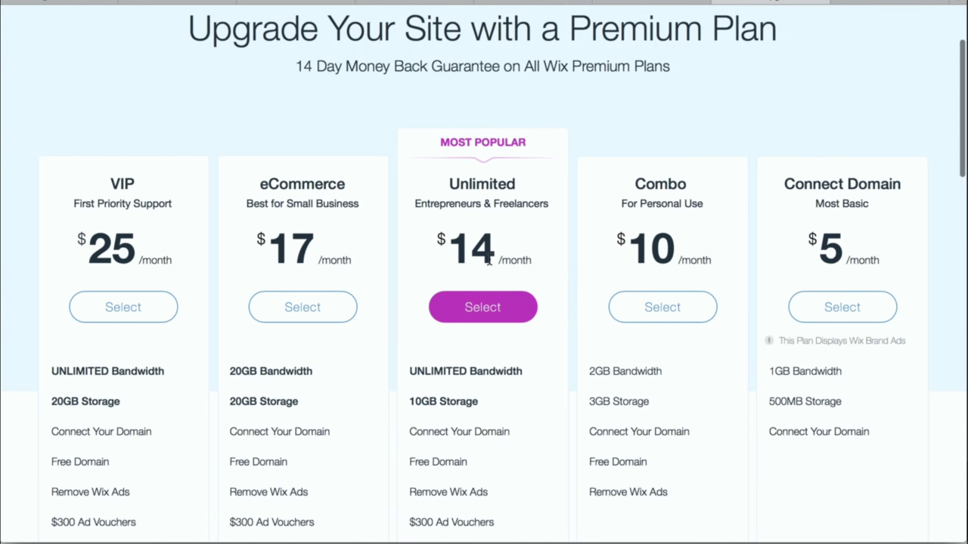
scroll(488, 261, "down", 2)
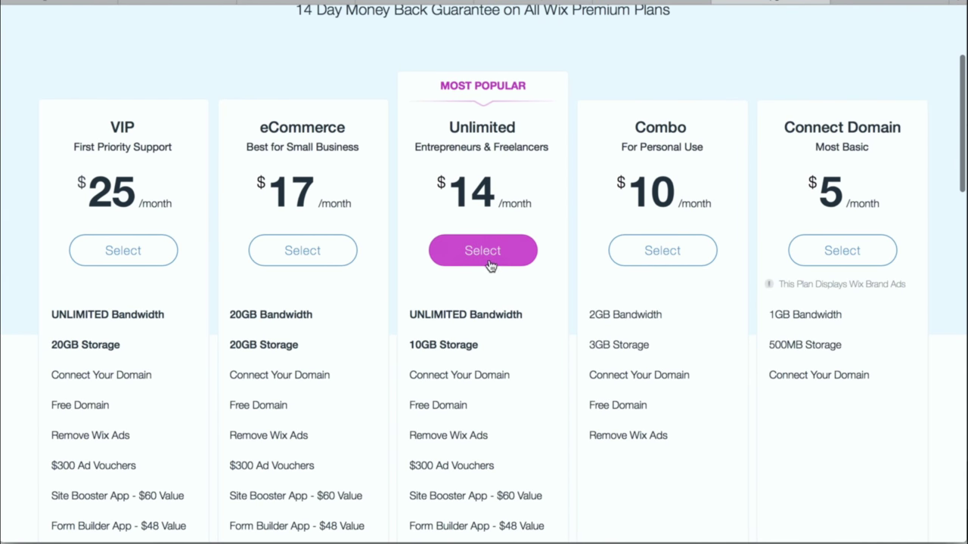
left_click(499, 260)
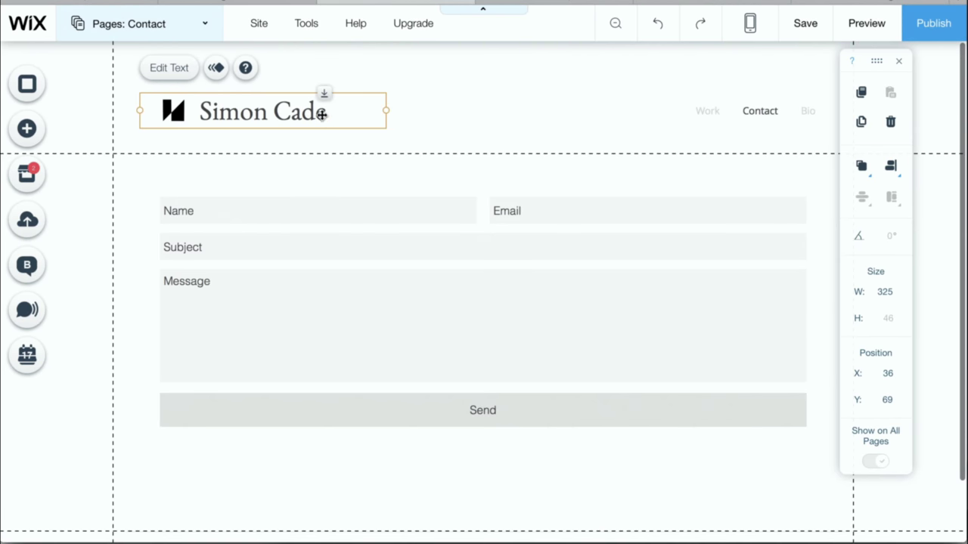
- Align the header's site title text to the horizontal centre of the page
double_click(322, 115)
left_click(315, 114)
key("Escape")
left_click(265, 111)
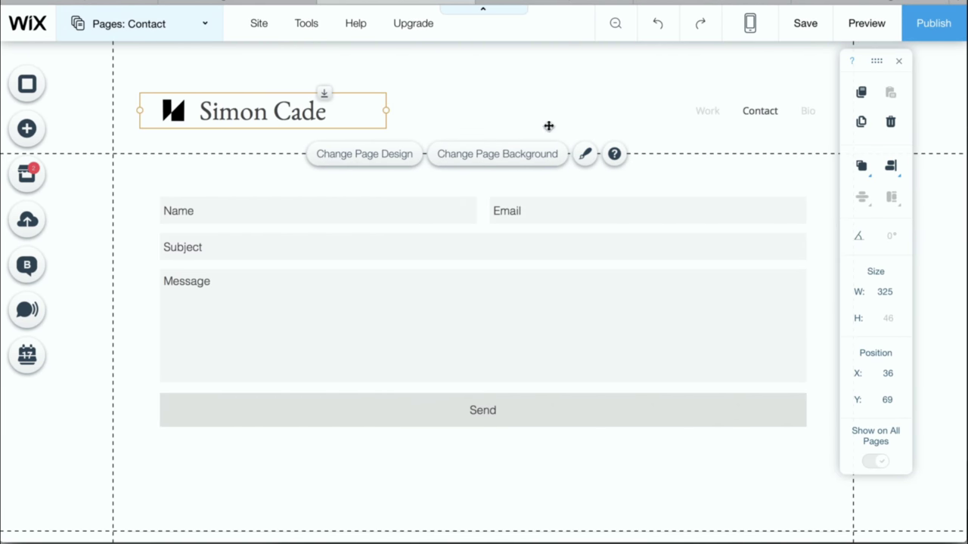
left_click(891, 166)
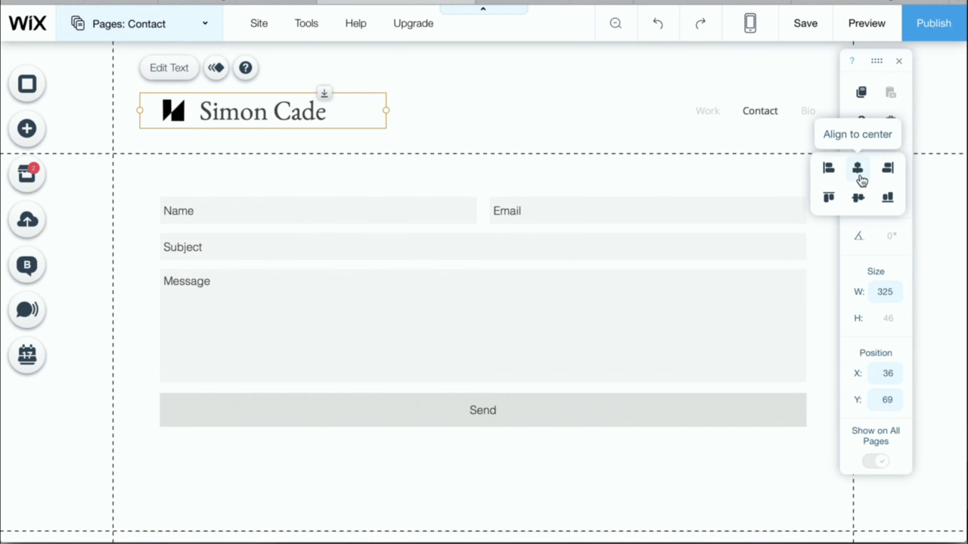
left_click(858, 176)
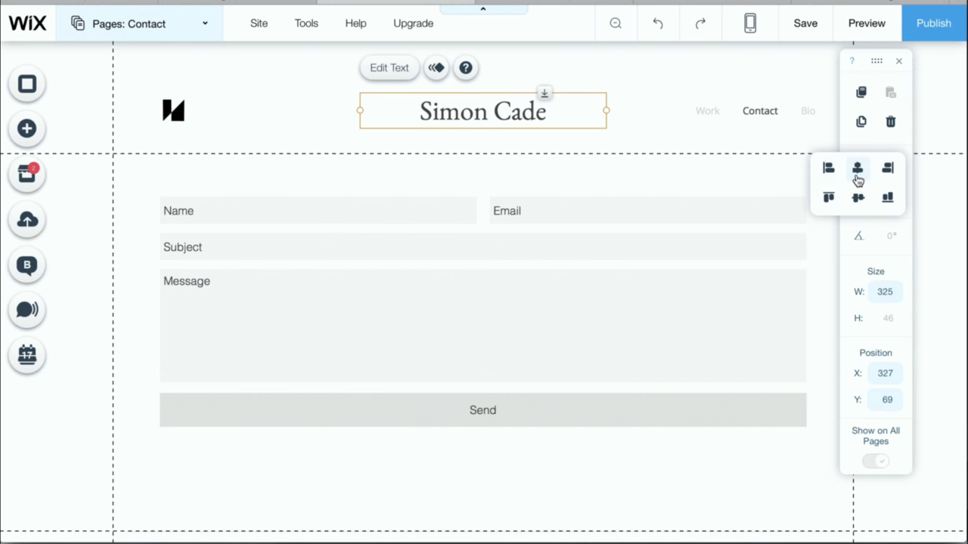
- Align the header's logo image and the navigation menu to the horizontal centre of the page
left_click(155, 106)
left_click(891, 165)
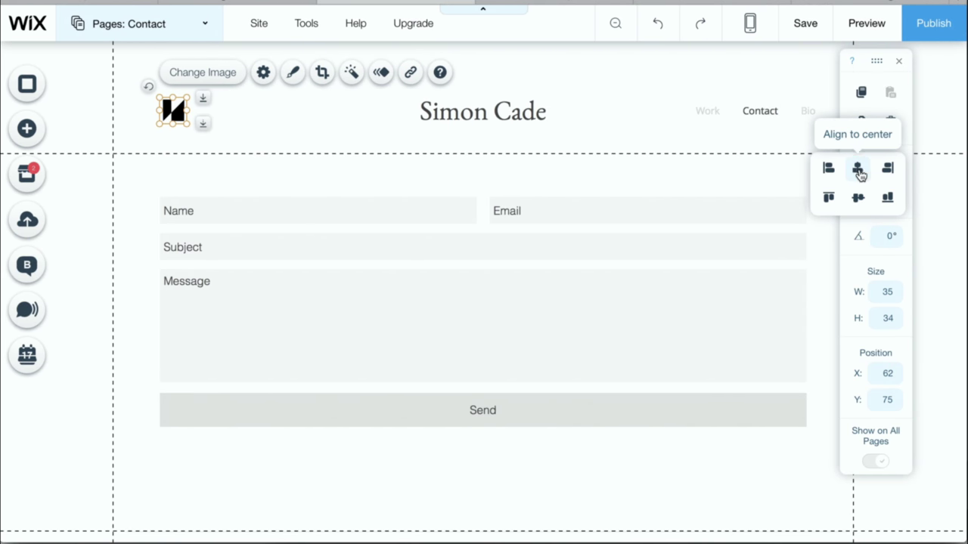
left_click(857, 170)
left_click(774, 114)
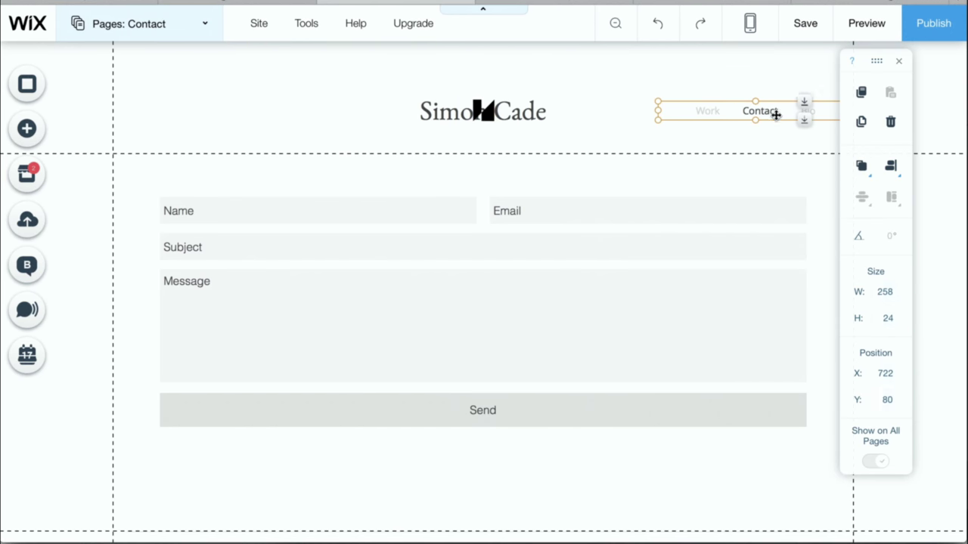
left_click(890, 166)
left_click(857, 166)
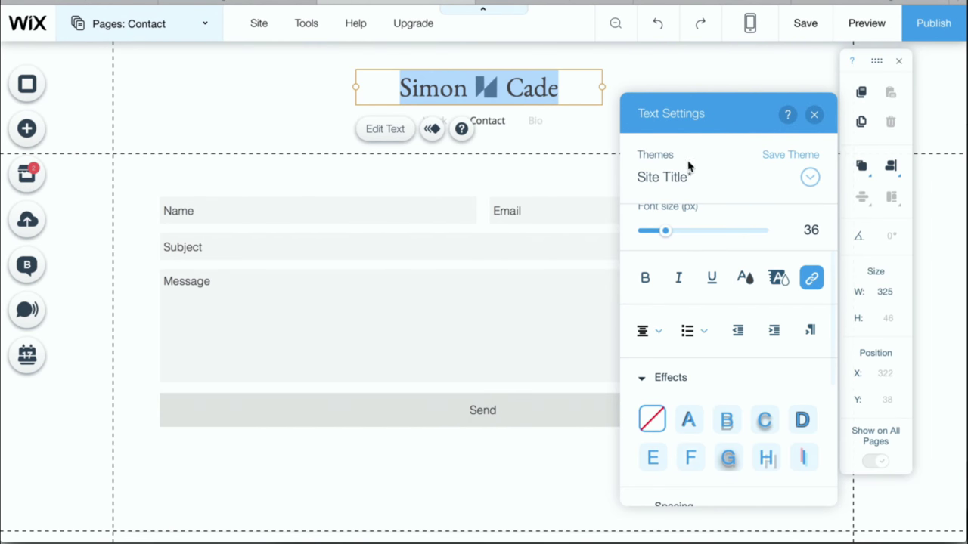
- Delete the site title text from the header, keeping the logo and navigation menu
left_click(587, 82)
left_click(590, 66)
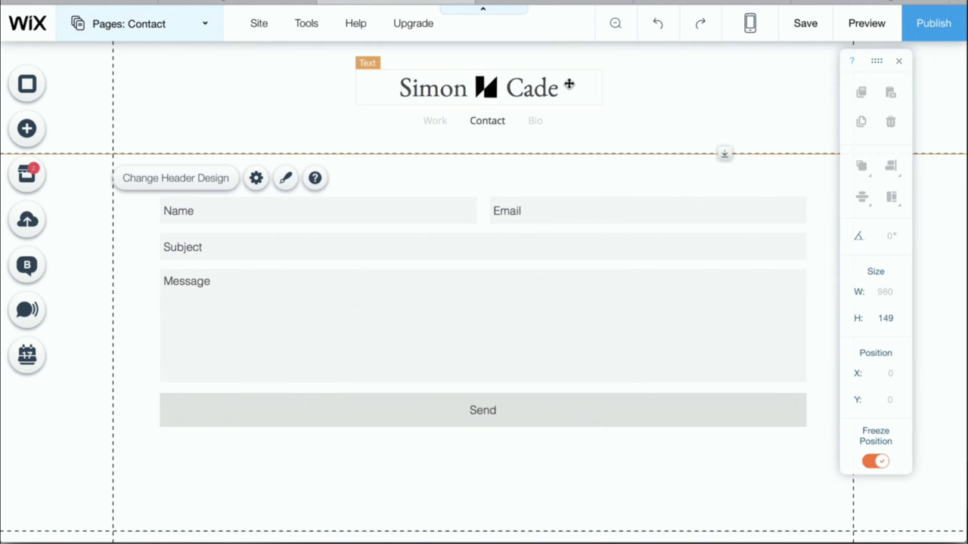
left_click(599, 79)
left_click(892, 123)
left_click(797, 107)
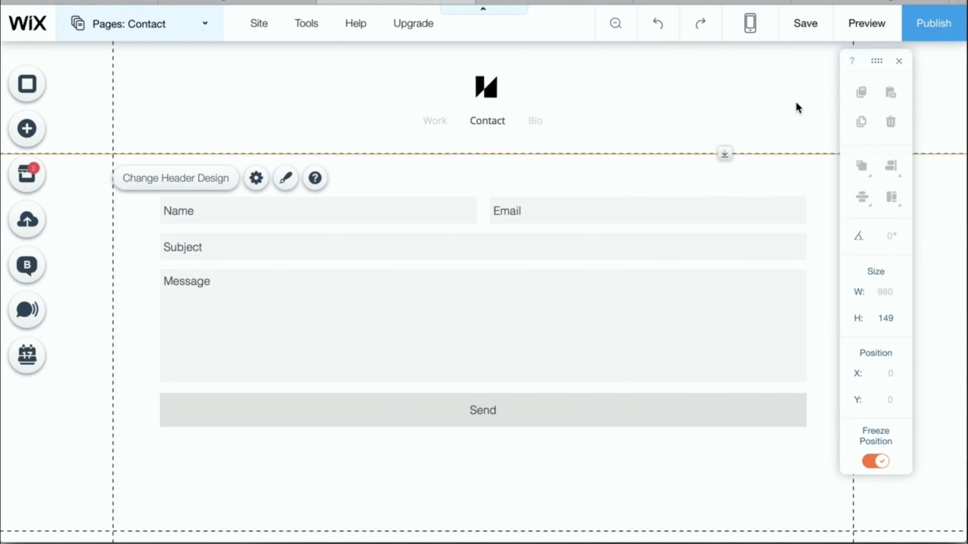
- Set the font of the header menu's regular text to Helvetica Bold
left_click(676, 180)
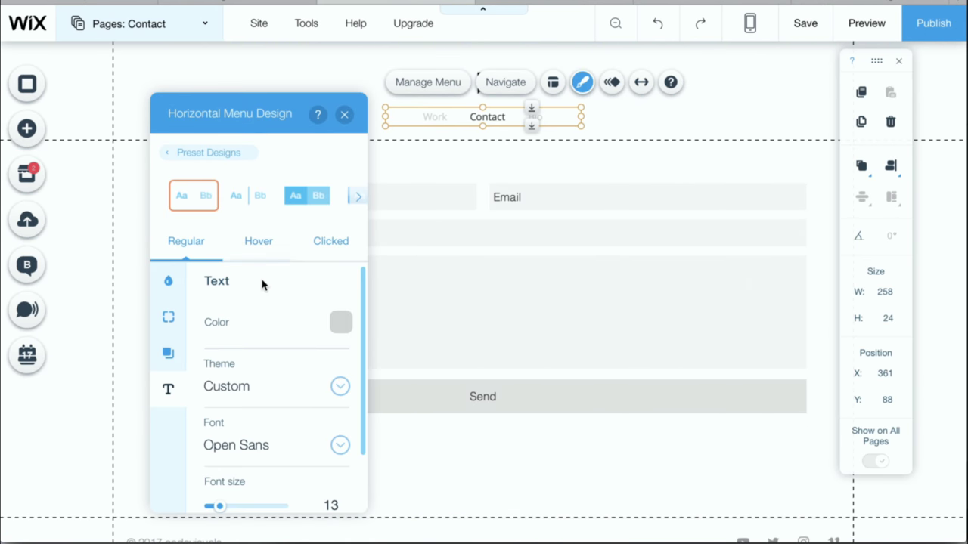
scroll(288, 310, "down", 2)
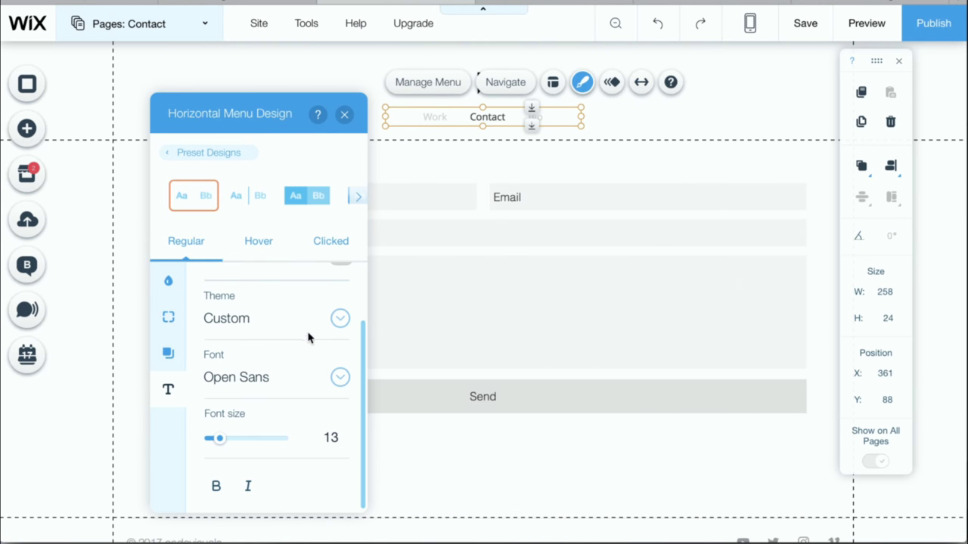
left_click(339, 377)
scroll(336, 442, "up", 6)
scroll(338, 442, "up", 5)
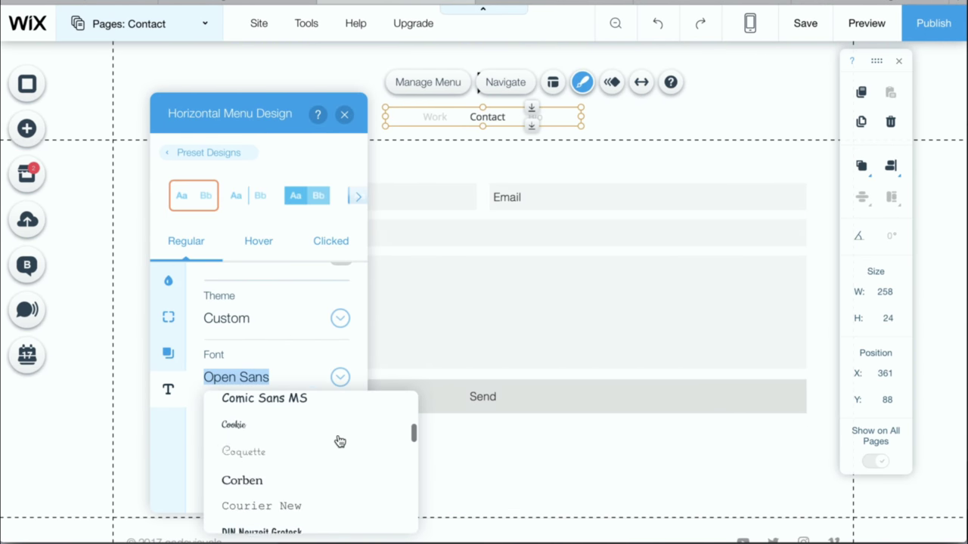
scroll(337, 441, "down", 5)
left_click(337, 443)
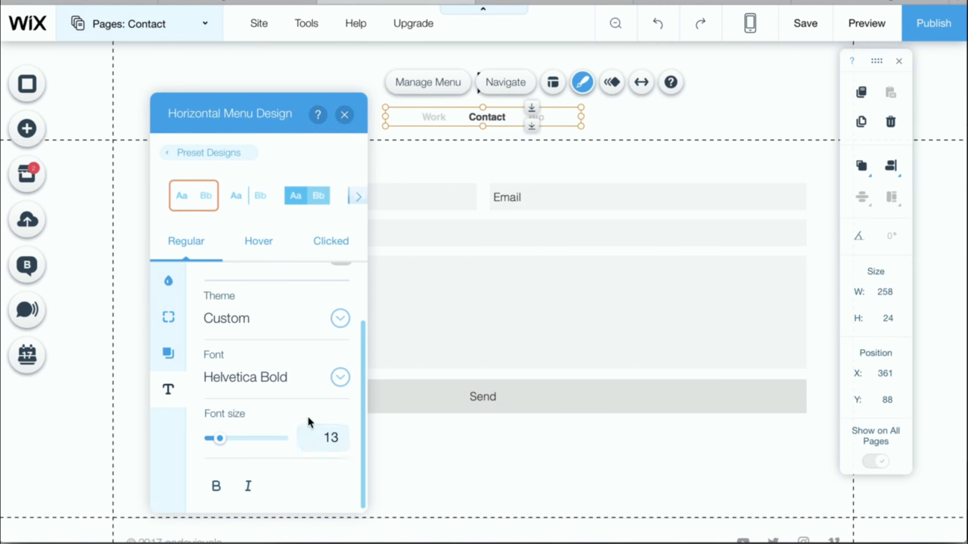
scroll(307, 422, "up", 1)
left_click(339, 387)
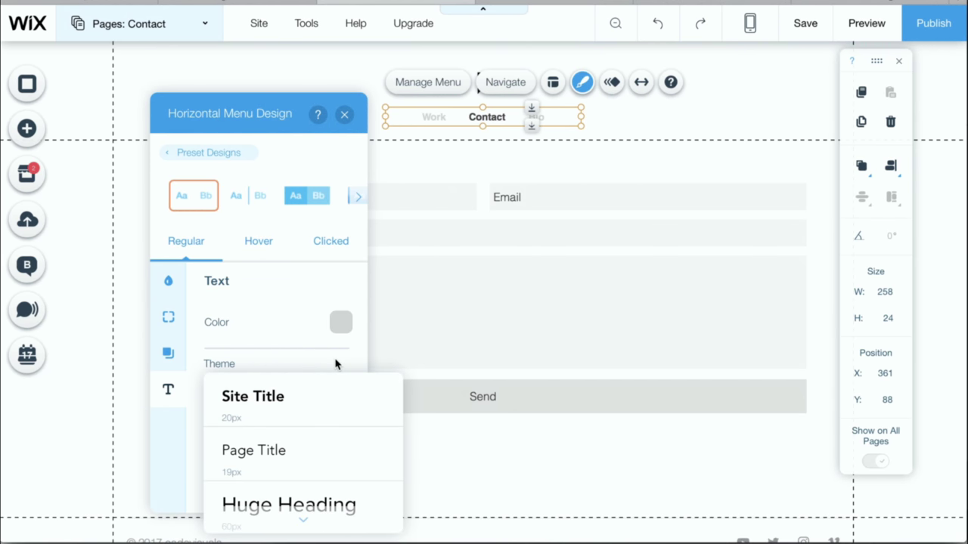
left_click(336, 365)
left_click(291, 242)
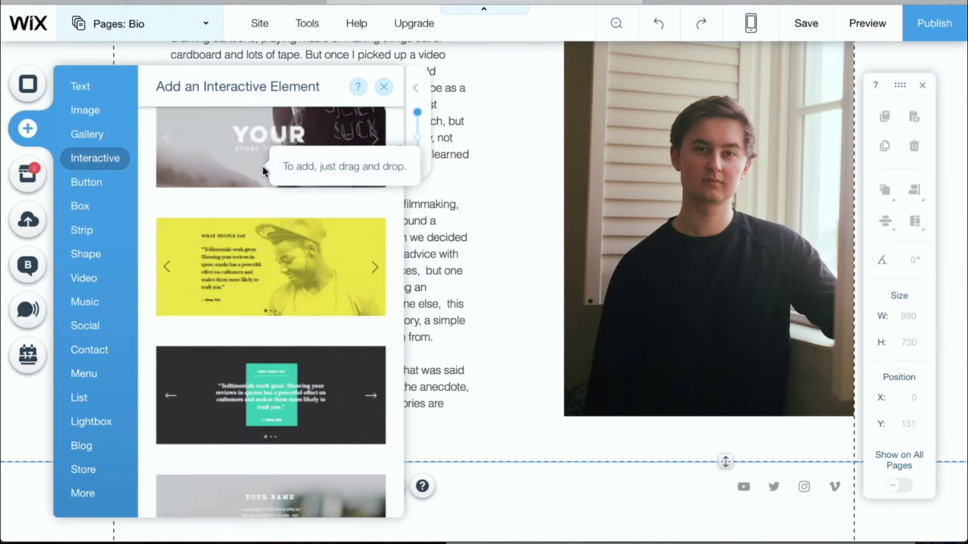
- Add an interactive slideshow below the Bio page's text, show its previous slide, and dismiss the mailing list lightbox
scroll(272, 170, "down", 5)
scroll(263, 172, "down", 3)
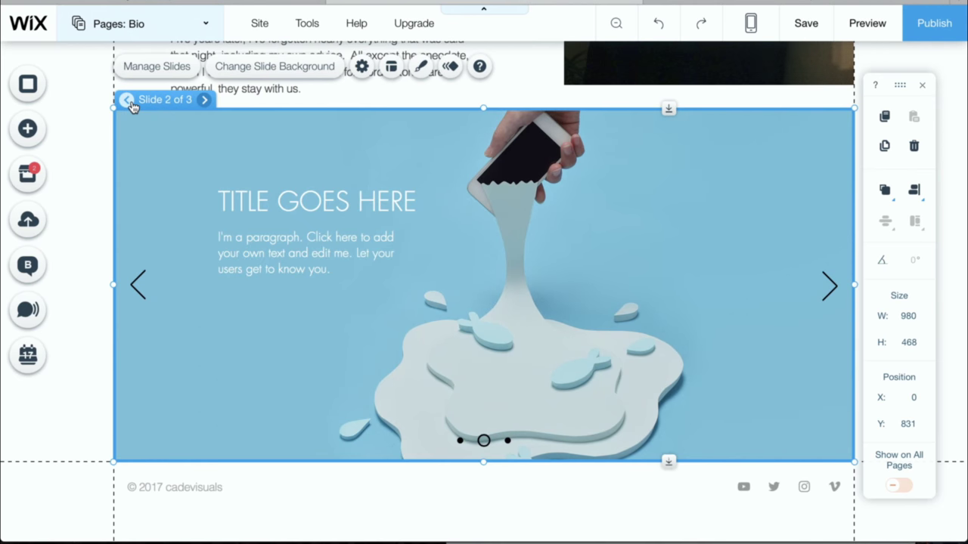
left_click(127, 100)
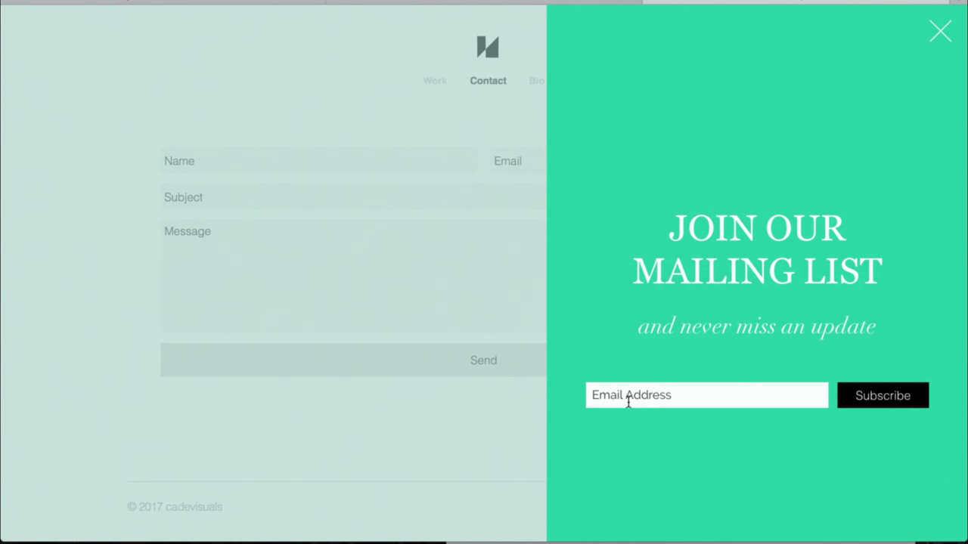
left_click(938, 32)
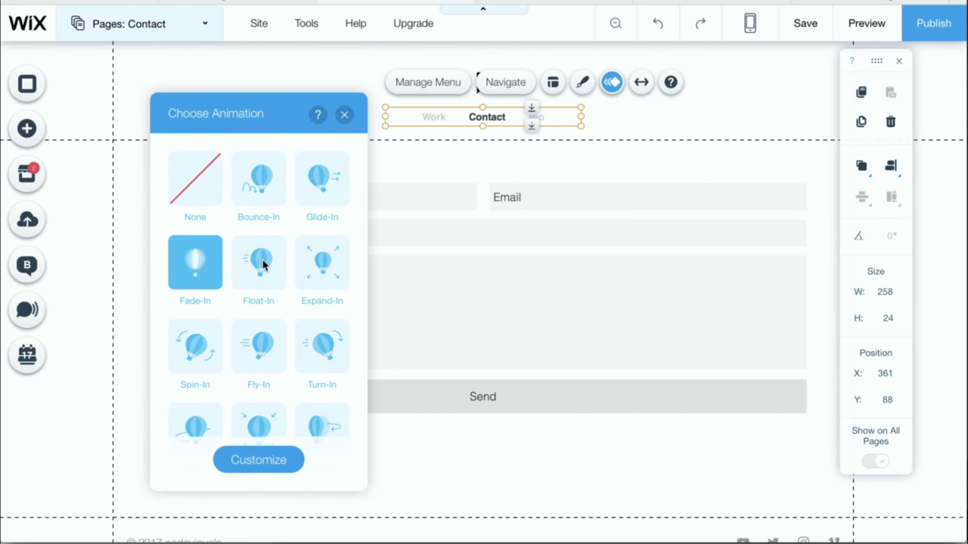
- Preview the Reveal animation on the header menu and set the menu's animation to None
mouse_move(204, 262)
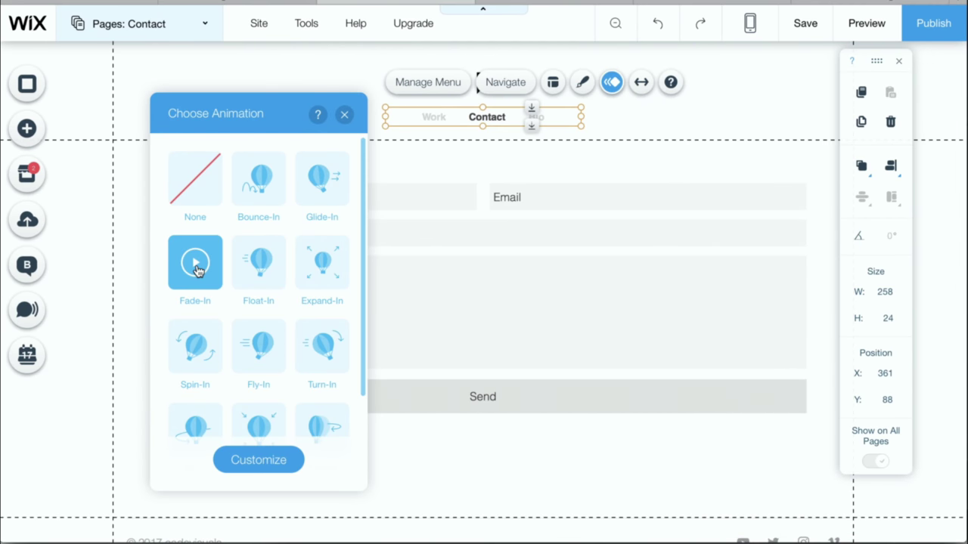
scroll(197, 271, "down", 3)
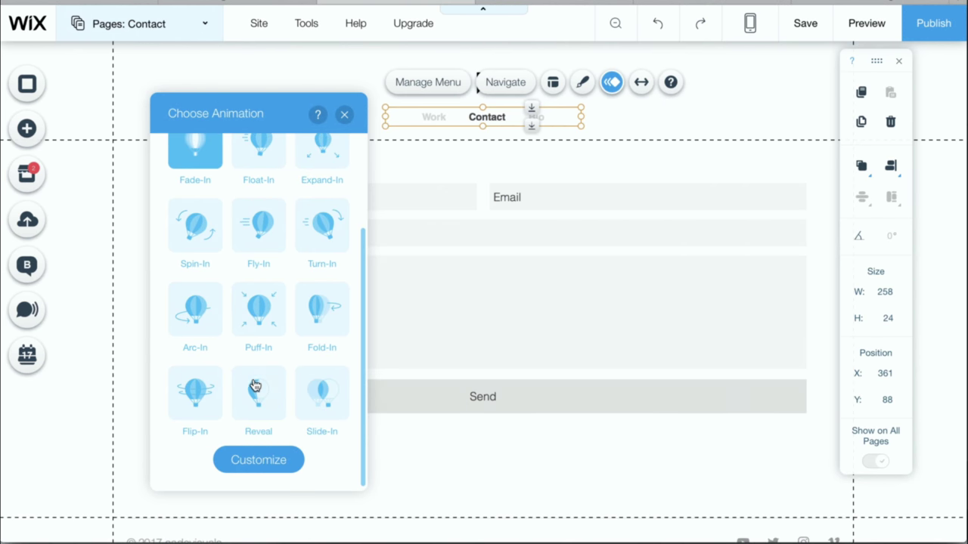
left_click(261, 403)
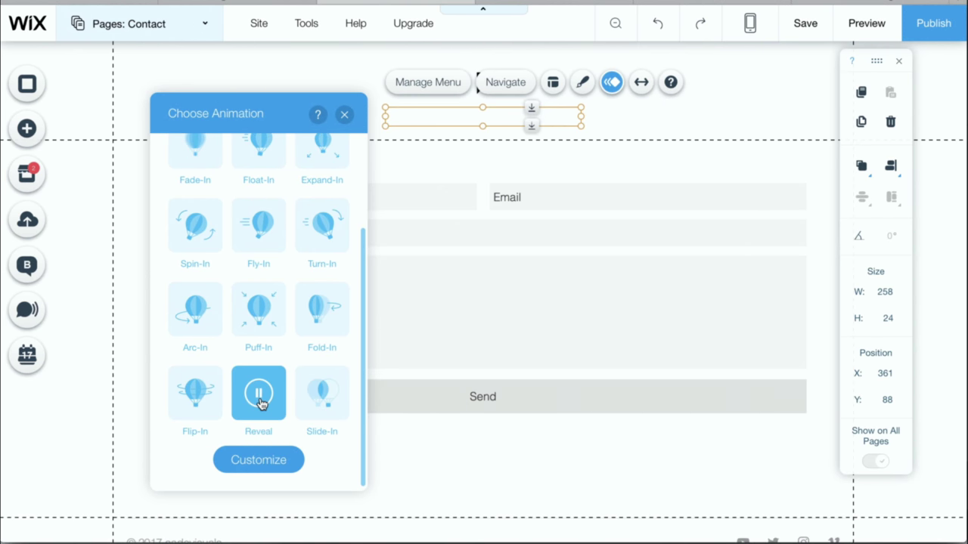
scroll(250, 340, "up", 3)
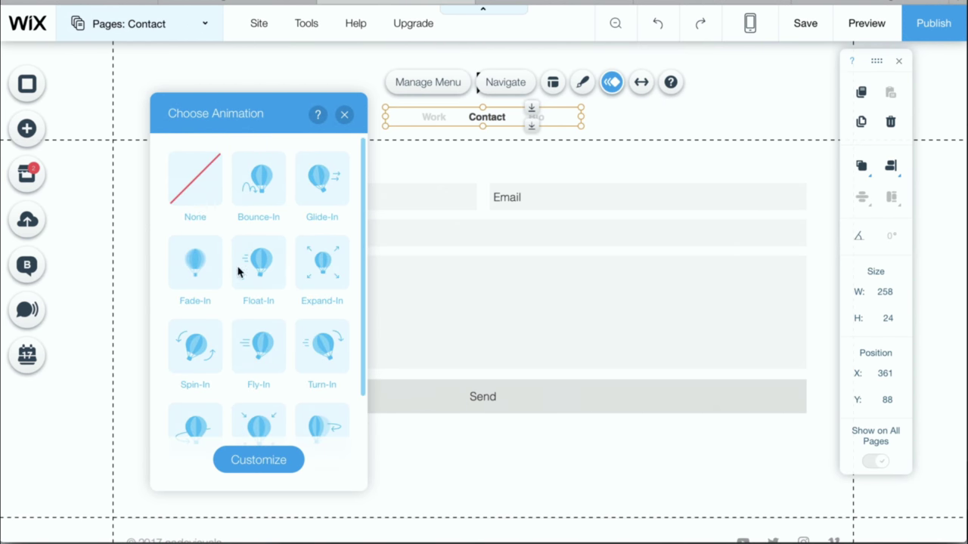
left_click(196, 185)
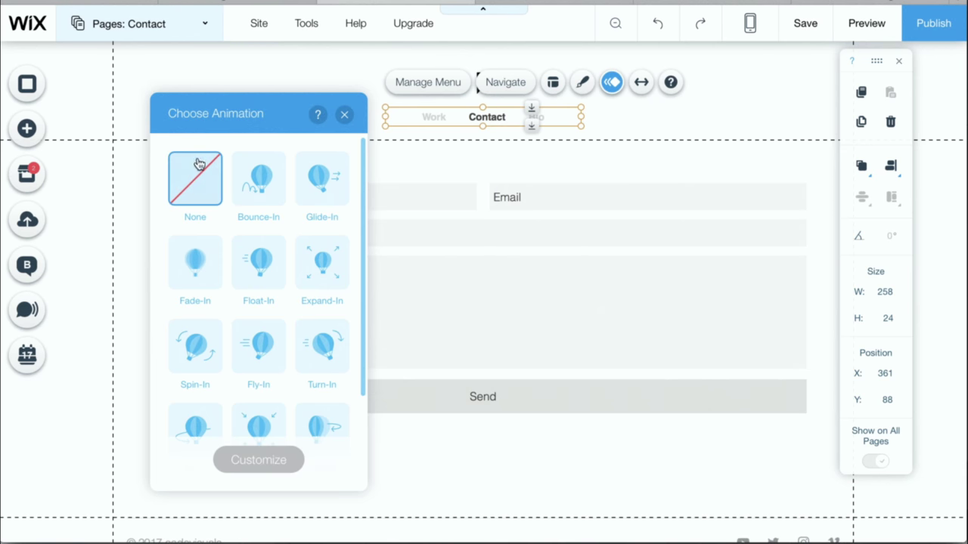
left_click(344, 114)
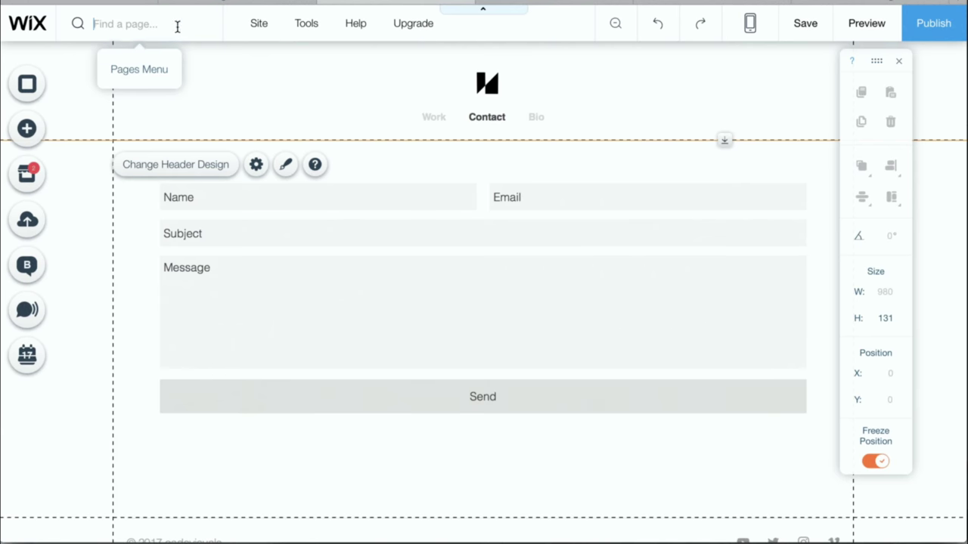
- Switch to the Work page and set its layout to No Header & Footer
left_click(177, 24)
left_click(151, 130)
left_click(252, 135)
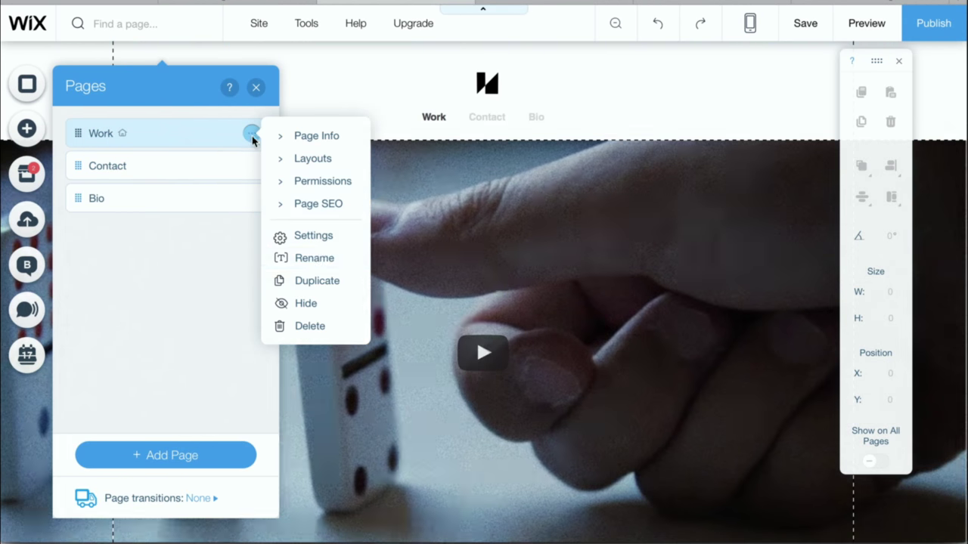
left_click(329, 160)
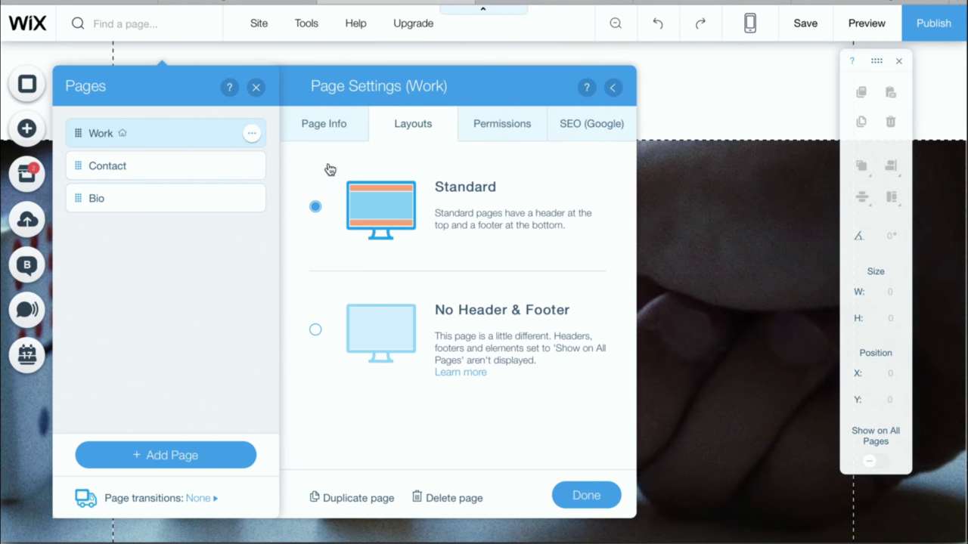
left_click(316, 331)
left_click(581, 492)
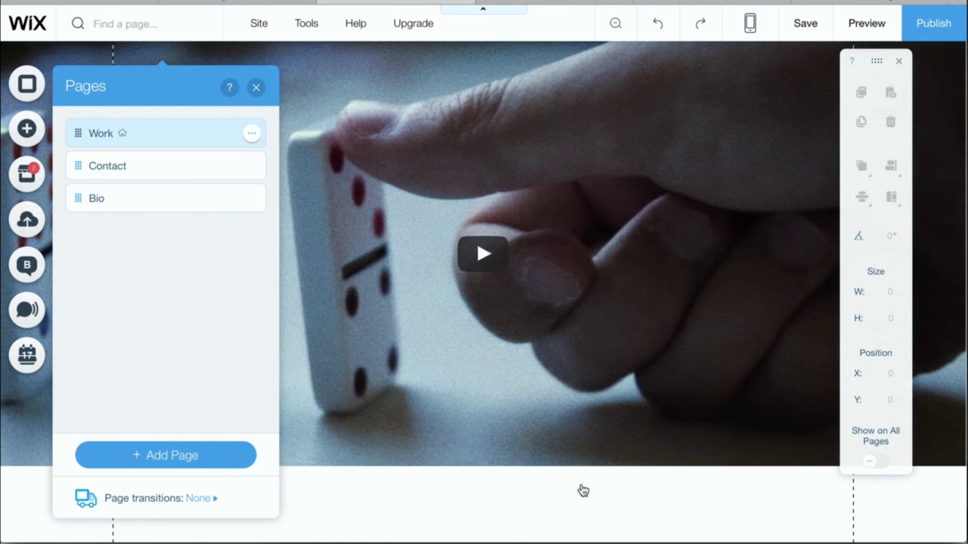
- Set the regular text colour of the Work page's horizontal menu to white
left_click(443, 154)
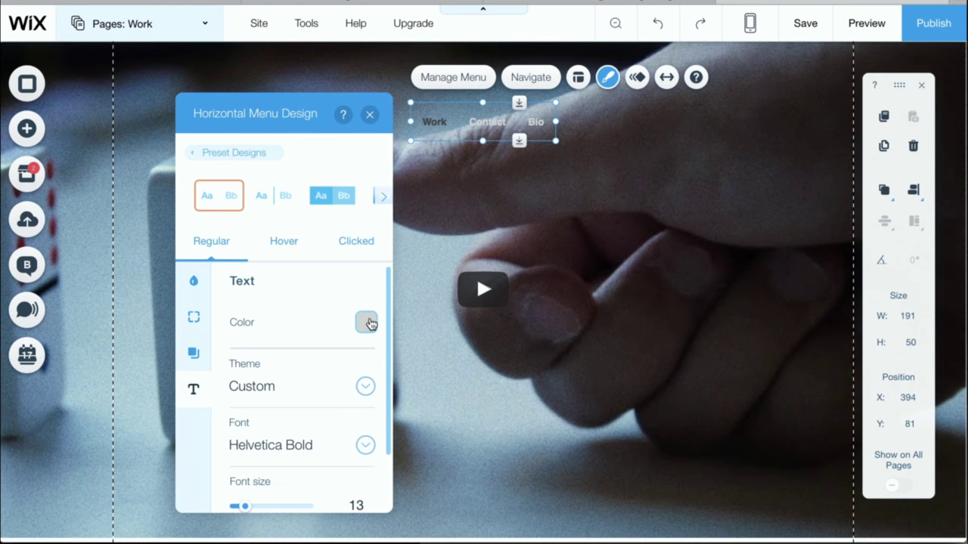
left_click(366, 322)
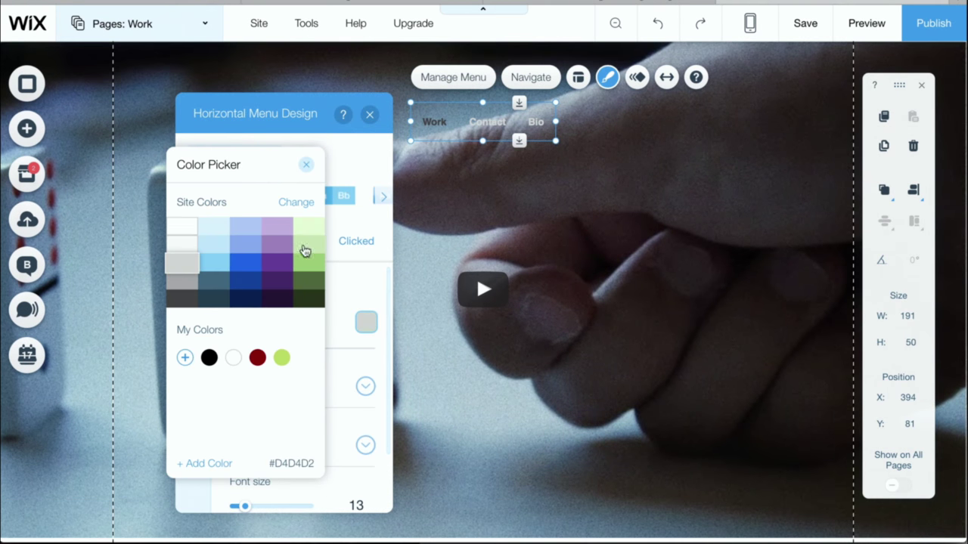
left_click(182, 227)
left_click(305, 170)
- Choose a new hover text colour for the Work page's menu and set its clicked text colour to white
left_click(280, 244)
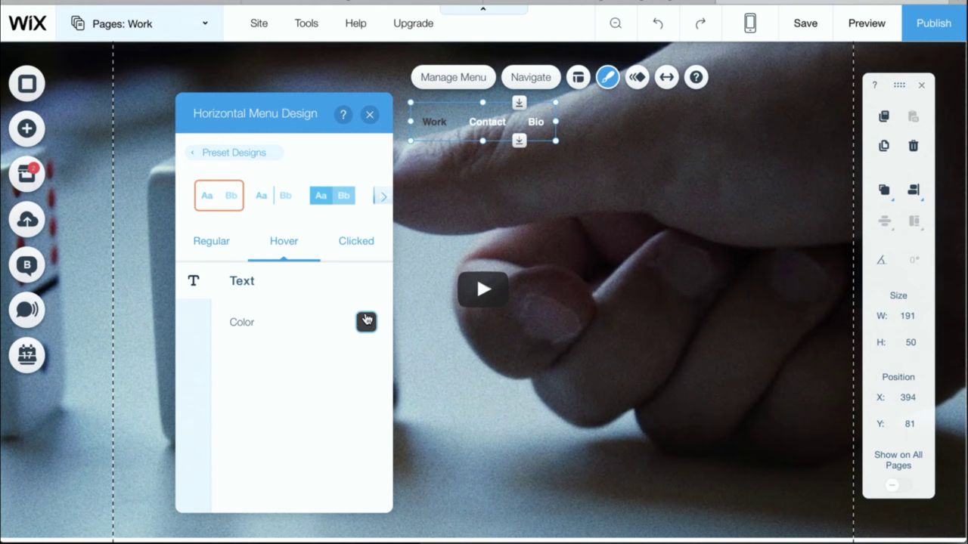
left_click(365, 322)
left_click(309, 244)
left_click(306, 167)
left_click(356, 240)
left_click(366, 323)
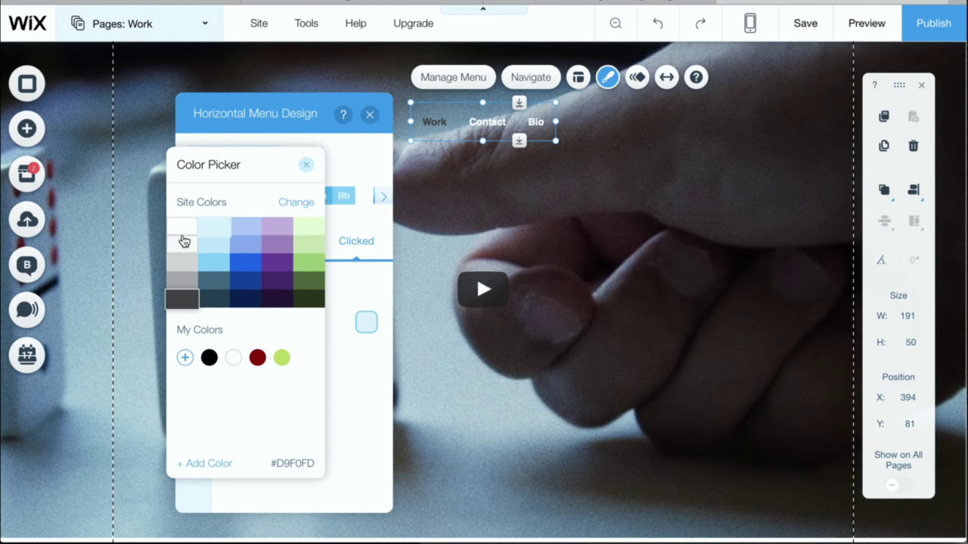
left_click(182, 227)
left_click(309, 168)
left_click(370, 114)
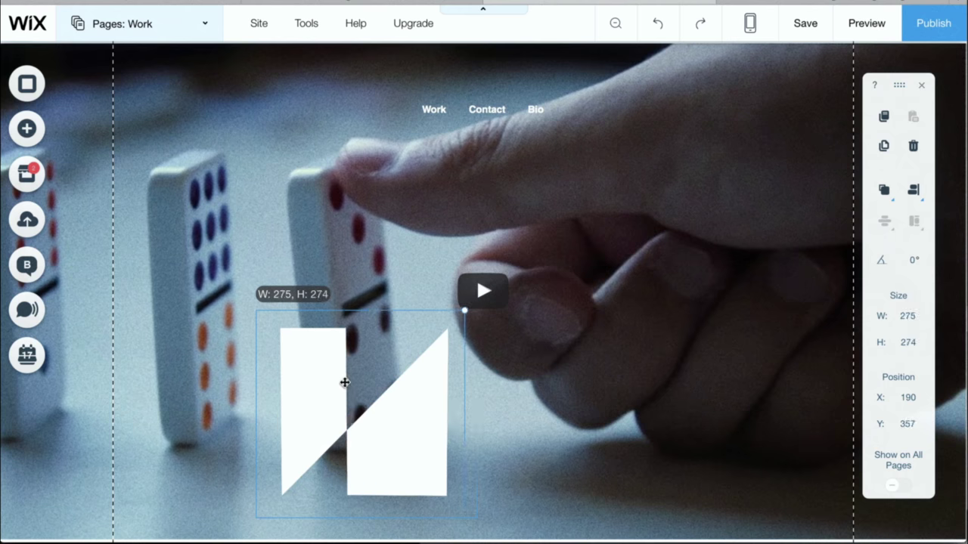
- Shrink the white logo and place it centred above the menu on the domino video
left_click_drag(449, 308, 491, 71)
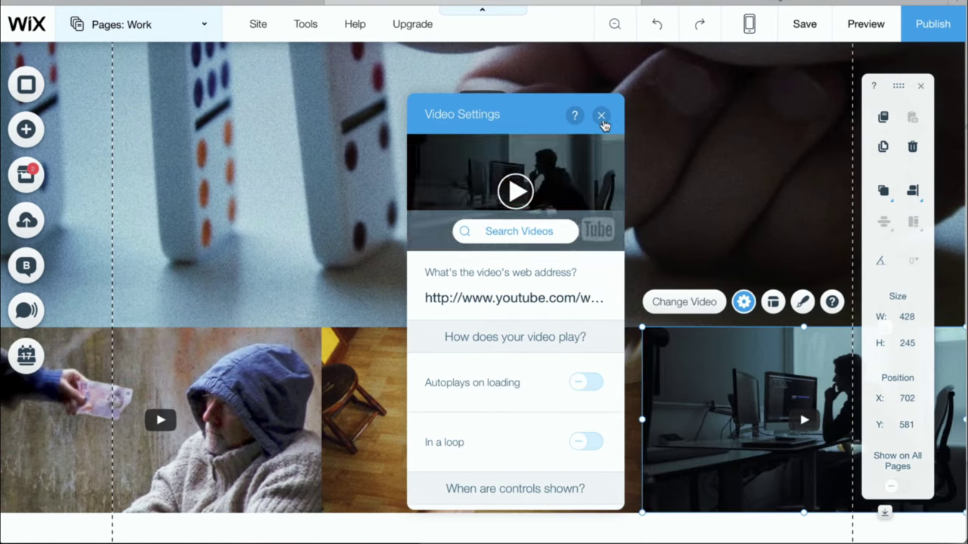
- Rearrange the Work page's video row with the camera video first and the hooded man's video in the middle, aligned with its neighbours
left_click(605, 112)
left_click_drag(295, 392, 718, 389)
left_click_drag(378, 363, 64, 367)
left_click_drag(620, 378, 512, 376)
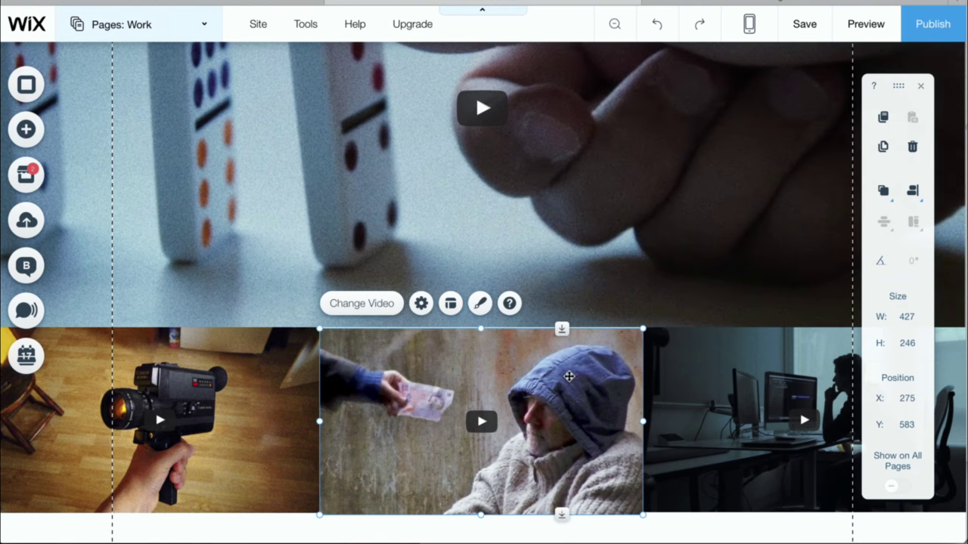
key("Up")
key("Up")
key("Up")
- Resize the video of the man at the computers from its inner edge to fit beside the middle video
left_click(678, 523)
left_click_drag(644, 511, 635, 514)
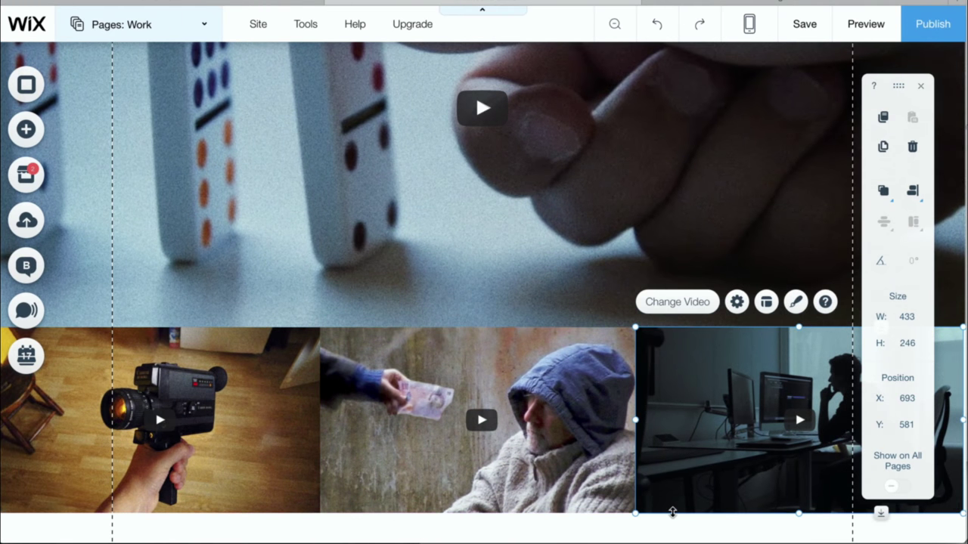
mouse_move(635, 327)
left_mouse_down()
mouse_move(644, 335)
mouse_move(645, 318)
left_mouse_up()
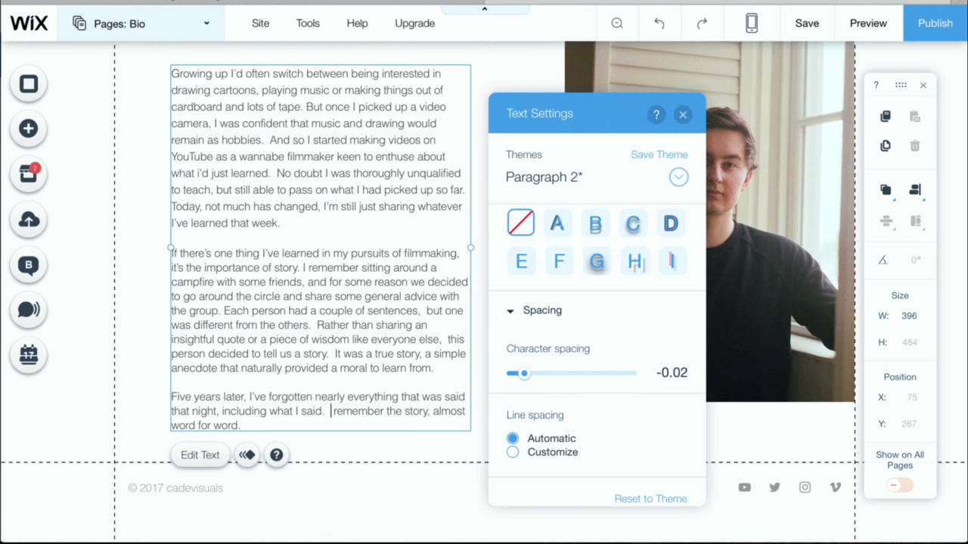
- In the Bio's last paragraph, write "Everything except the anecdote, which I can remember almost word for word. Stories are powerful, they stay with us."
key("BackSpace")
type("dote")
left_click(331, 410)
type("Everything except the anecdote, which I can")
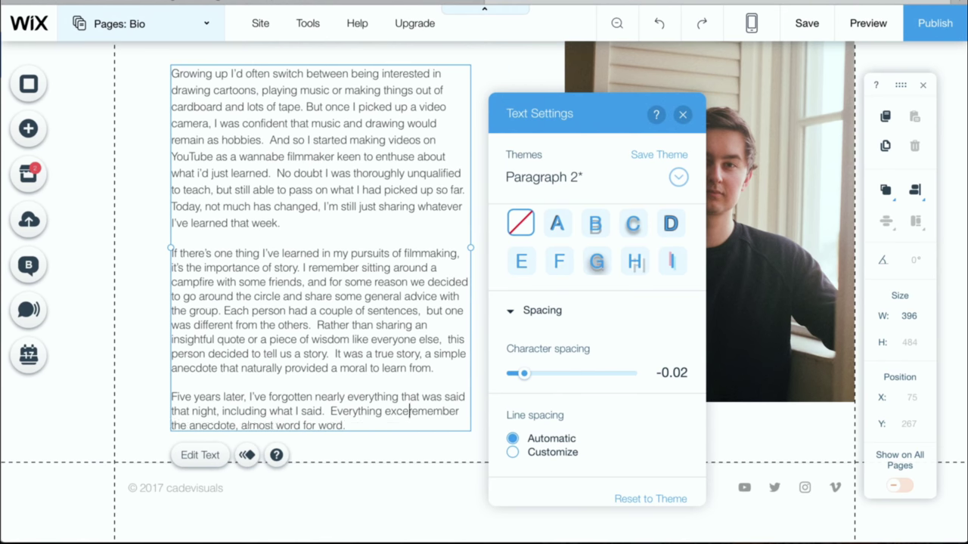
left_click_drag(332, 426, 405, 430)
key("BackSpace")
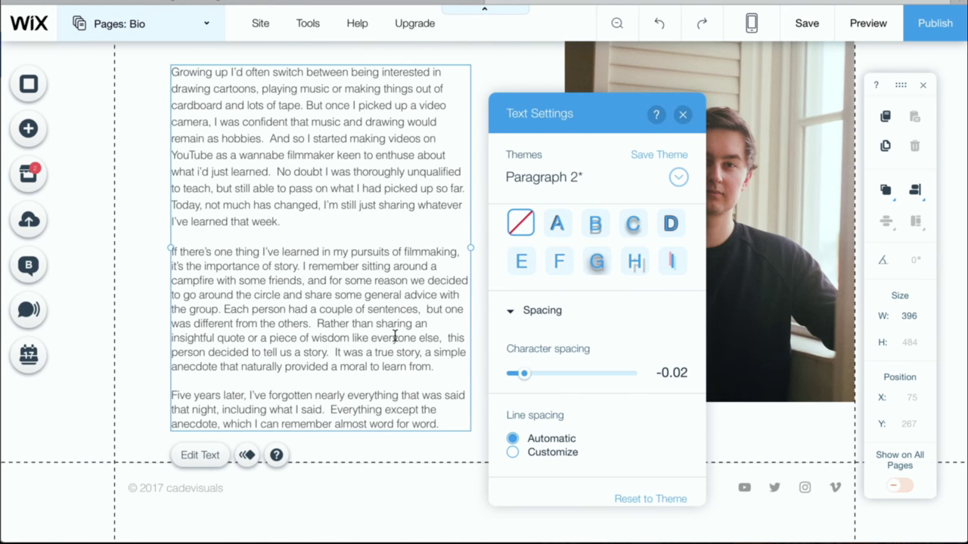
type("Stories are powerful, they stay with us.")
left_click(479, 344)
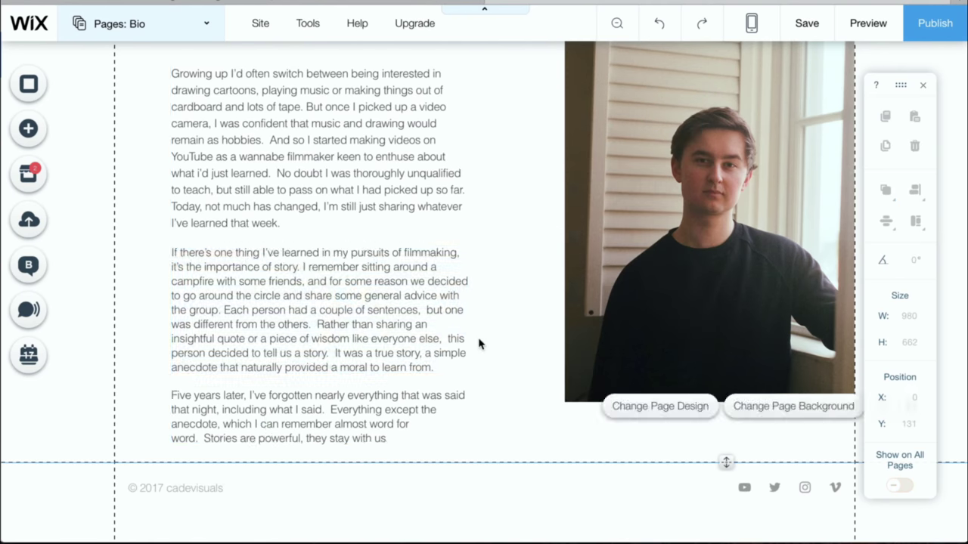
- Open the Bio page's portrait photo for cropping
left_click(711, 253)
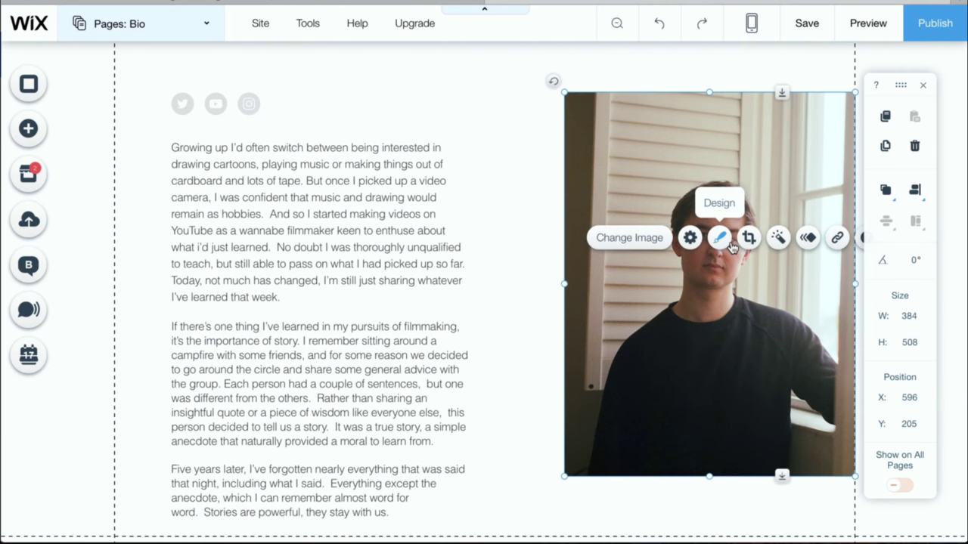
left_click(748, 238)
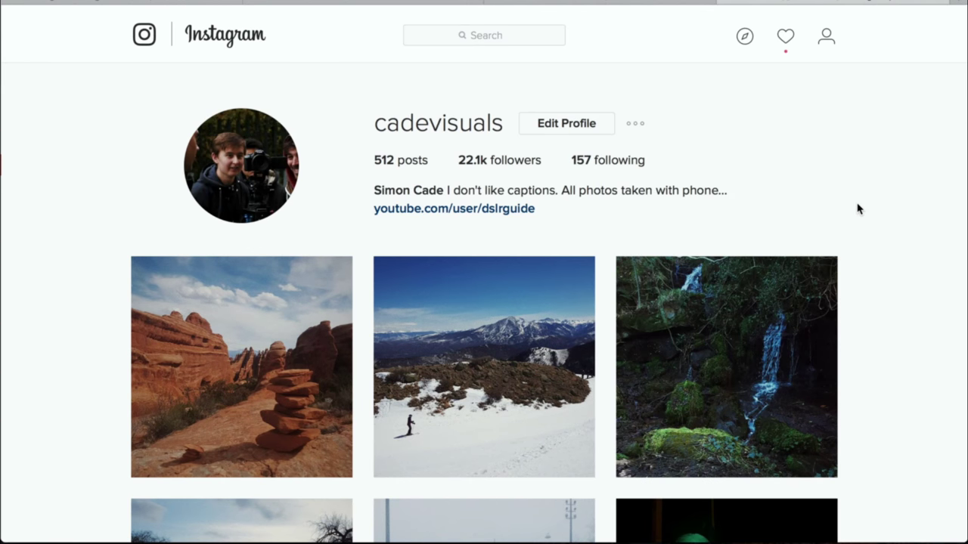
- Look over the Instagram profile, then open the old website's work showcase and play its 2015 show reel
scroll(858, 209, "down", 3)
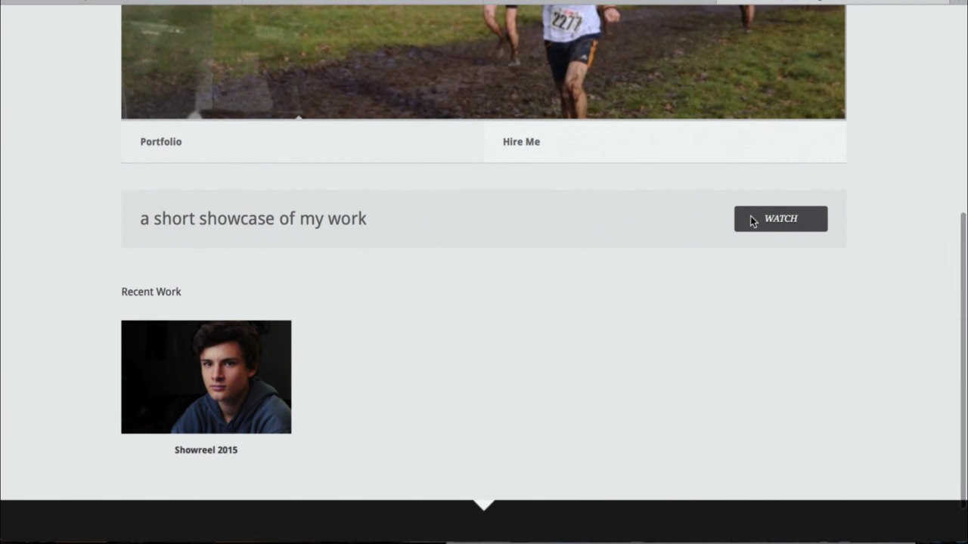
left_click(751, 218)
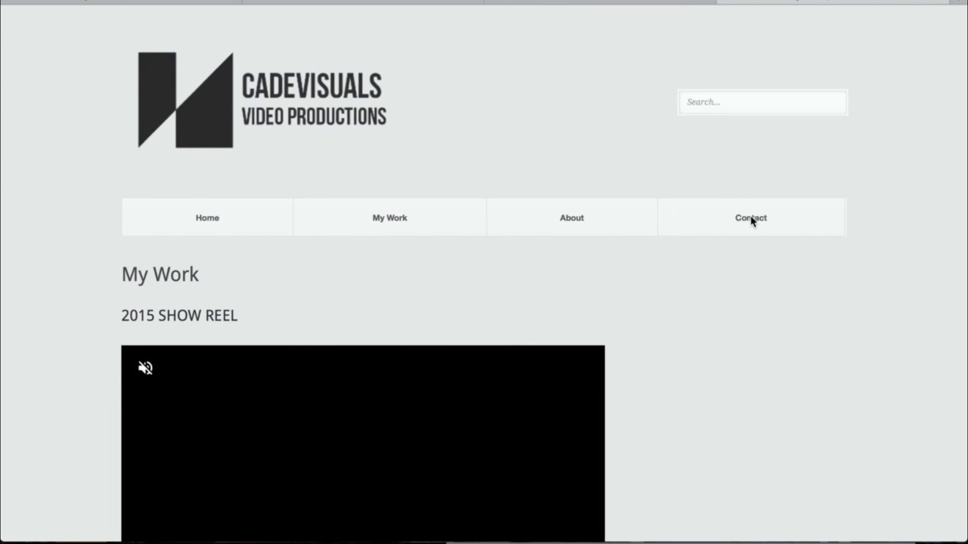
scroll(715, 184, "down", 5)
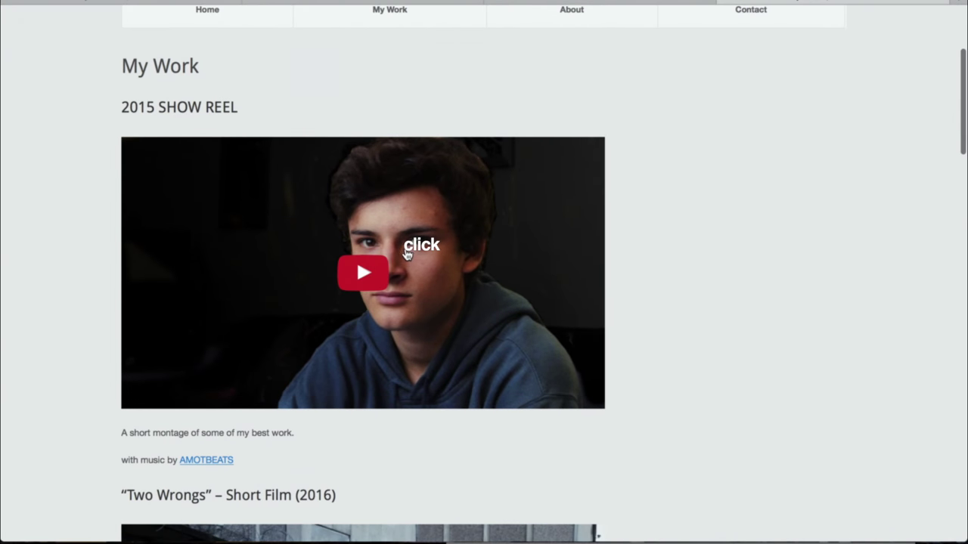
left_click(406, 254)
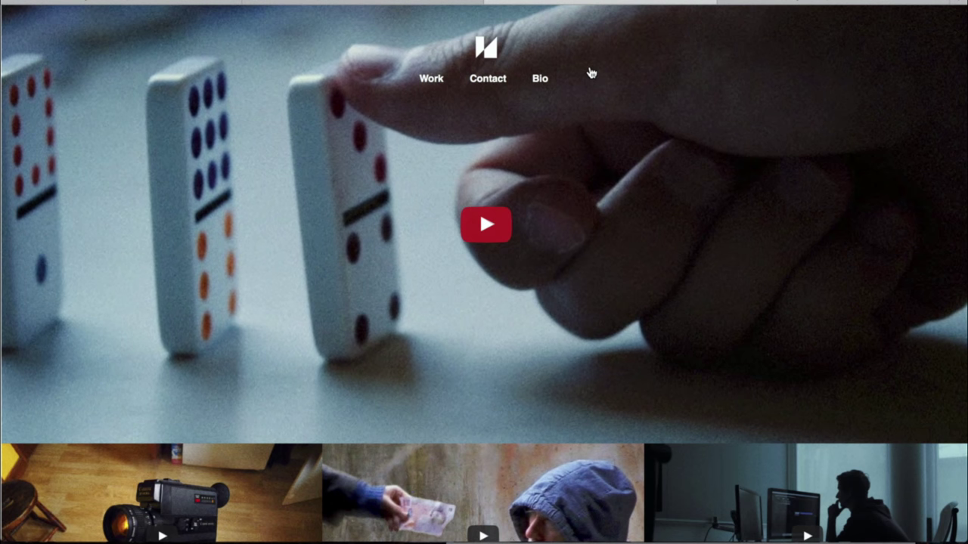
- Play the large domino video on the new site's Work page and pause it
left_click(485, 225)
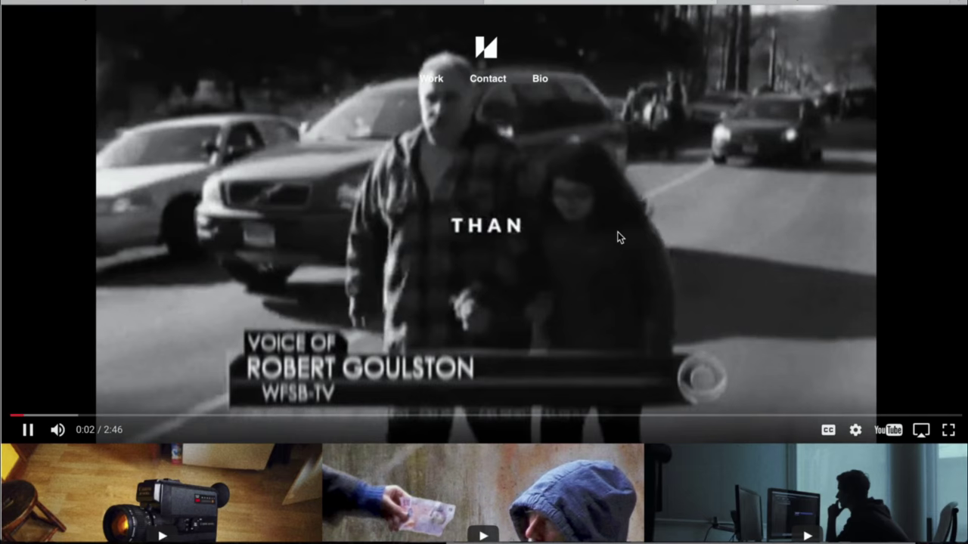
left_click(617, 238)
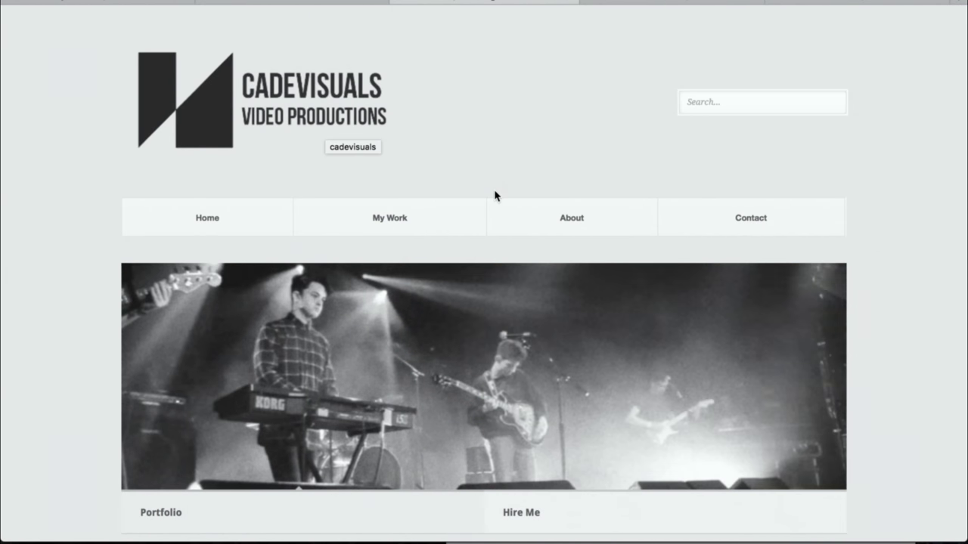
- Review the old website's About page, including its text, portrait, header logo and search box
left_click(536, 221)
scroll(536, 222, "down", 3)
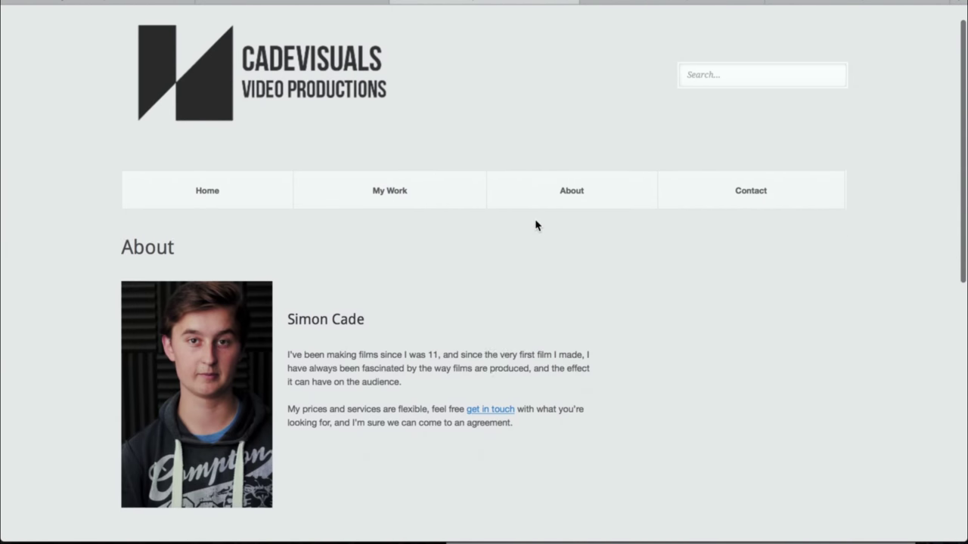
left_click_drag(380, 259, 345, 273)
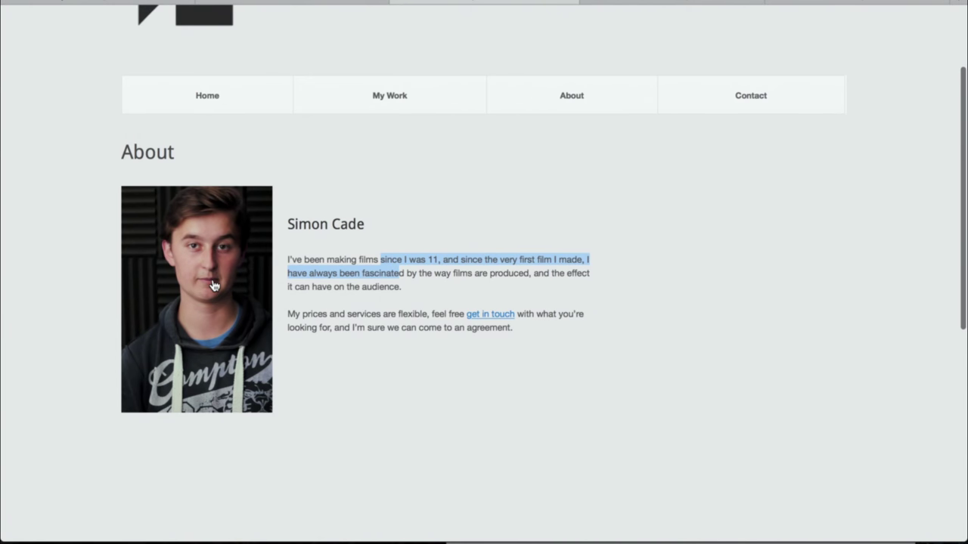
left_click(359, 277)
scroll(360, 277, "up", 3)
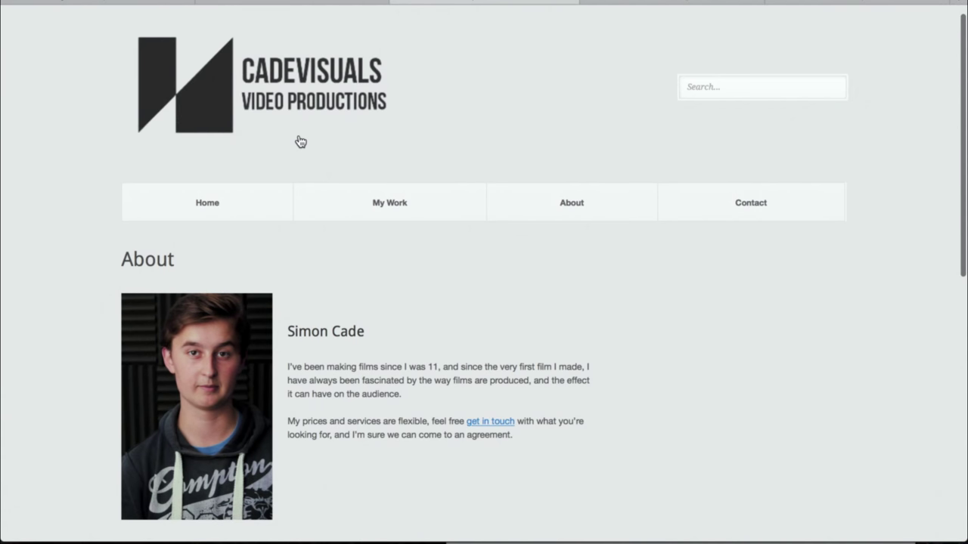
left_click(713, 90)
left_click(708, 106)
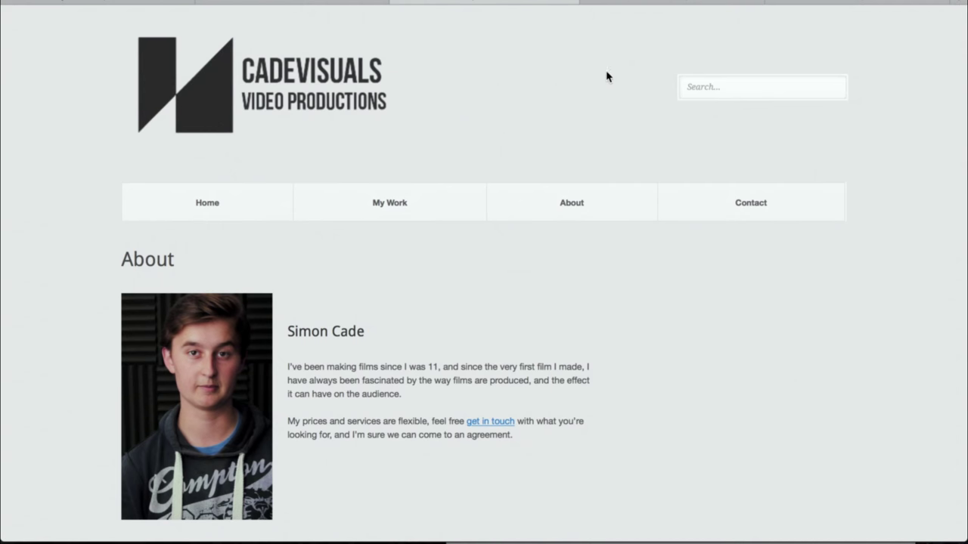
- Switch to the new site's Bio page and review its text, social icons and portrait for comparison
left_click(630, 3)
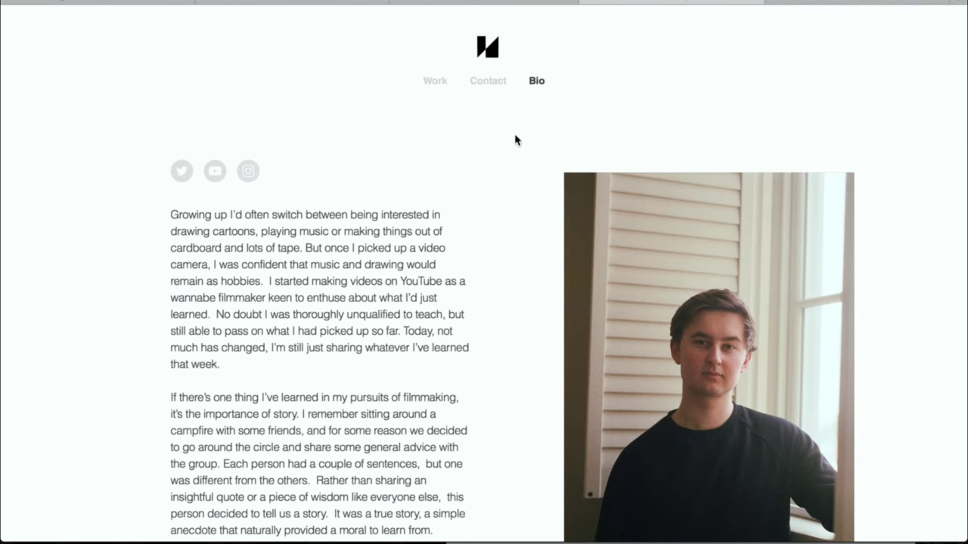
scroll(460, 173, "down", 3)
scroll(460, 175, "up", 2)
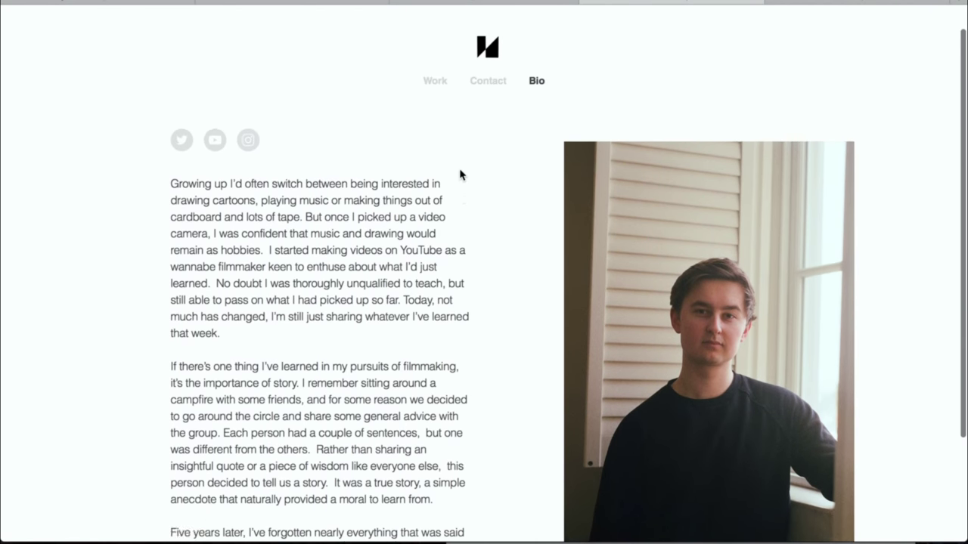
scroll(459, 174, "down", 4)
scroll(460, 171, "up", 4)
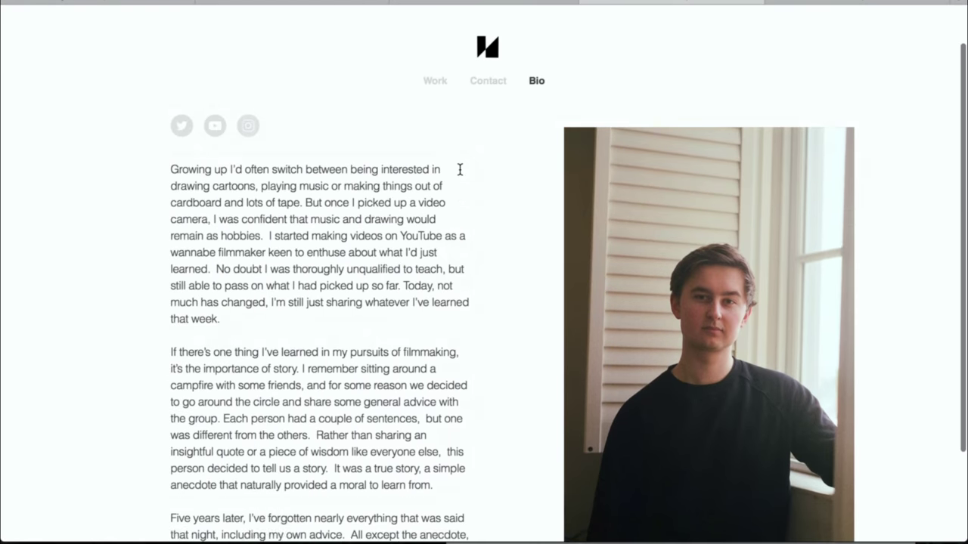
scroll(704, 277, "down", 1)
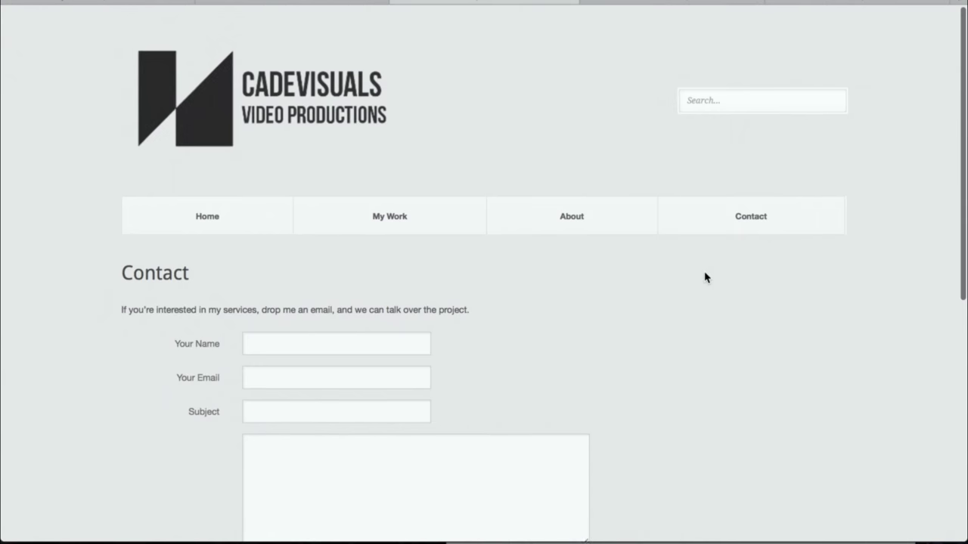
- Examine the old website's Contact page and its message form
scroll(704, 277, "up", 1)
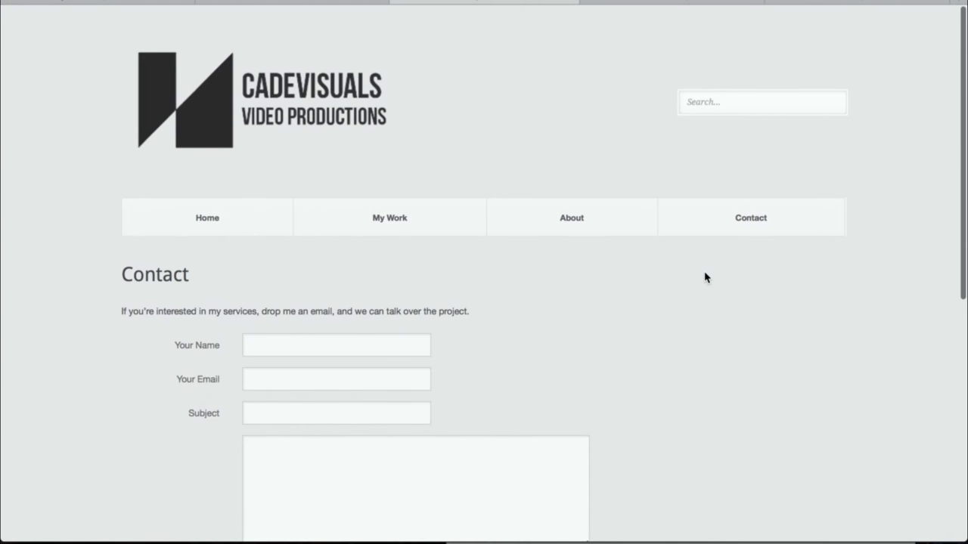
scroll(703, 277, "down", 2)
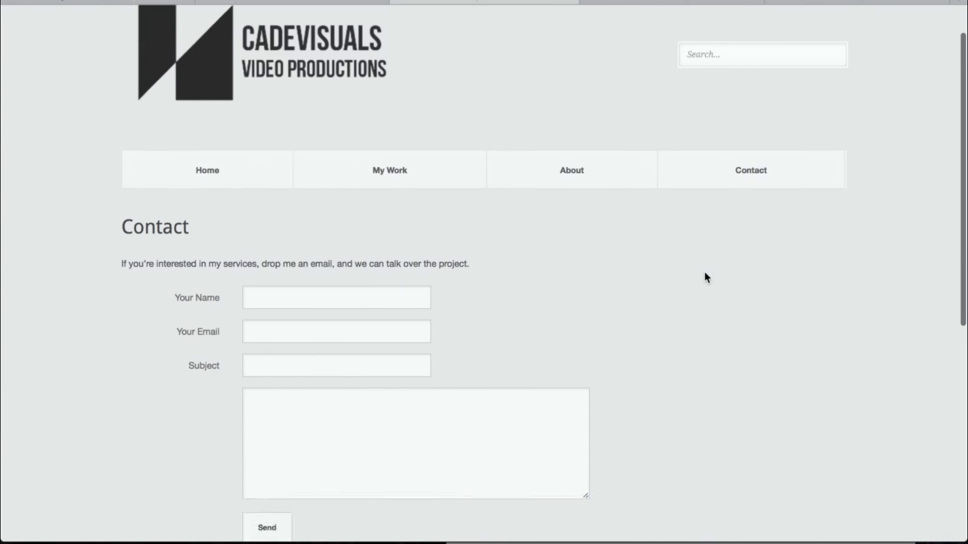
scroll(704, 278, "down", 4)
scroll(704, 277, "up", 3)
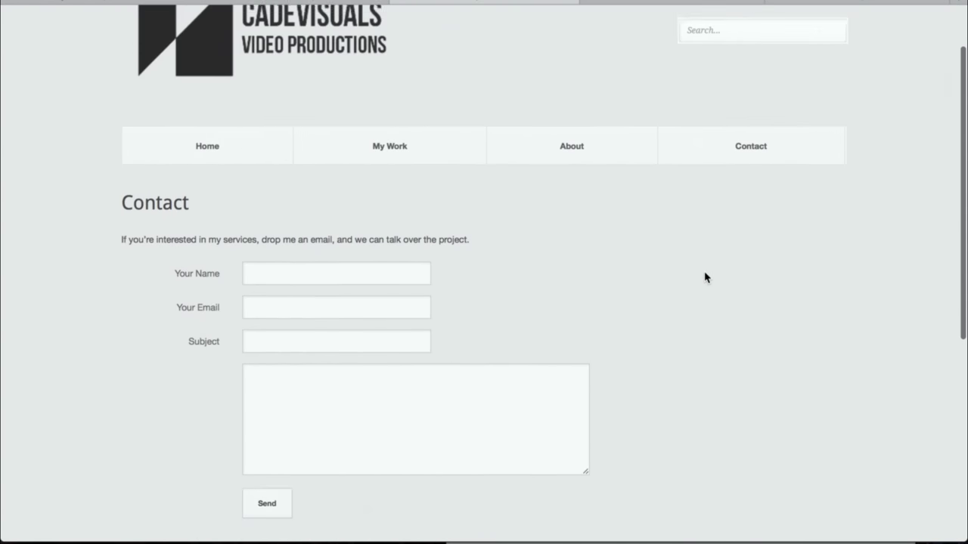
scroll(704, 277, "up", 2)
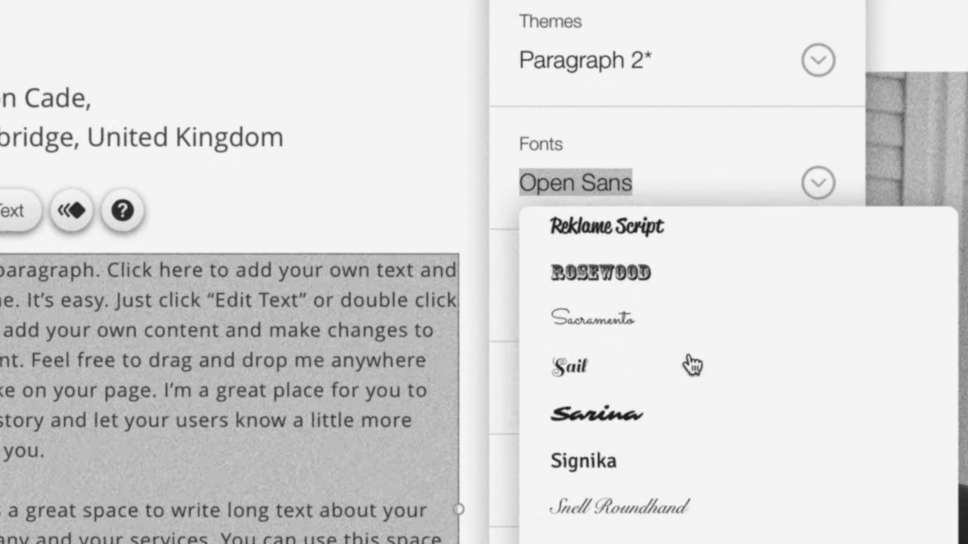
scroll(691, 363, "down", 3)
scroll(691, 364, "up", 10)
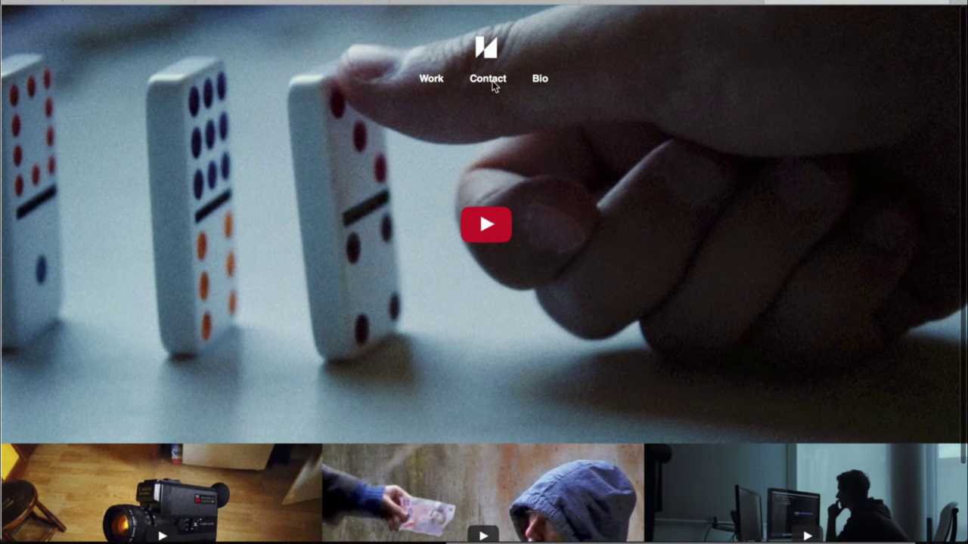
- Check the new site's Contact and Bio pages through its menu
left_click(491, 86)
left_click(545, 87)
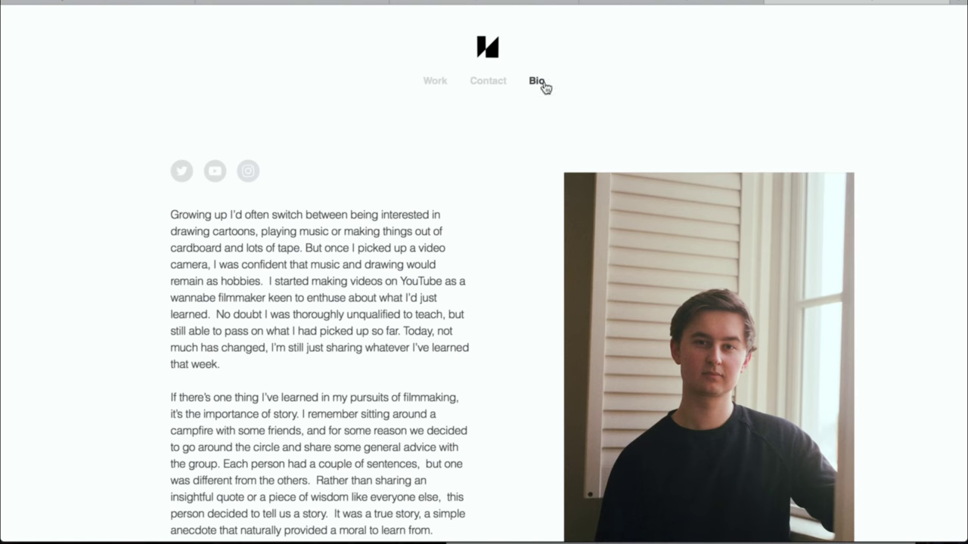
scroll(521, 136, "down", 3)
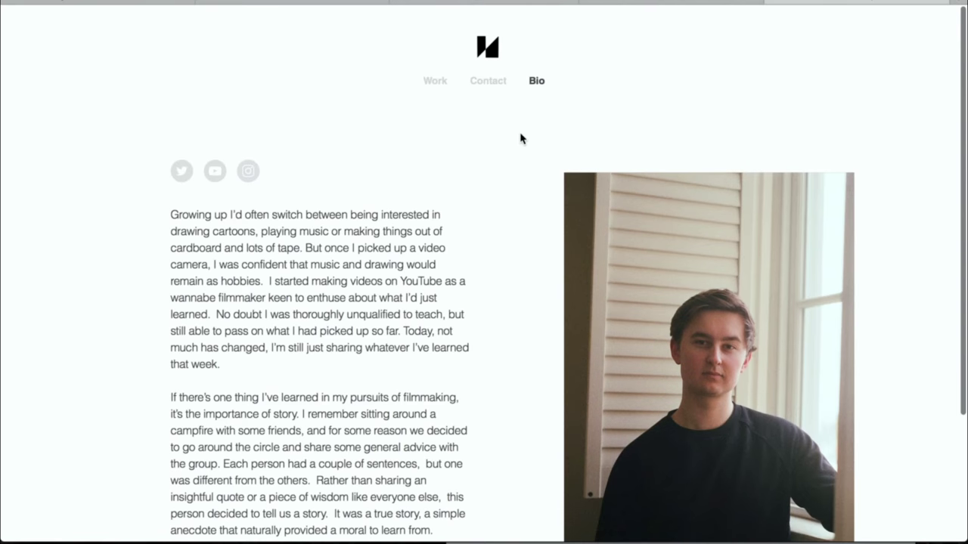